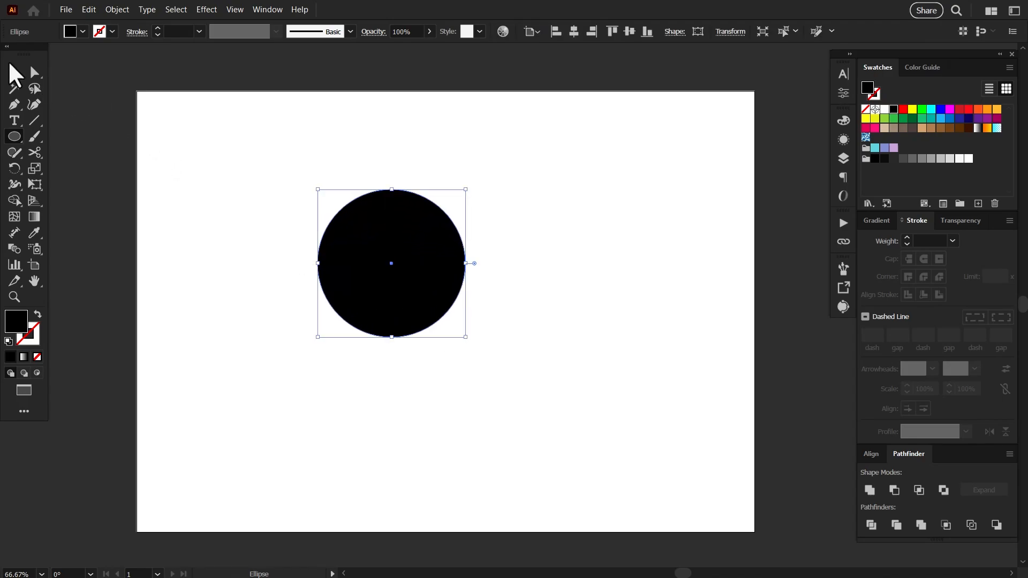
Copy the black circle and paste the duplicate directly in front of the original.
left_click(15, 74)
left_click(273, 117)
left_click(374, 253)
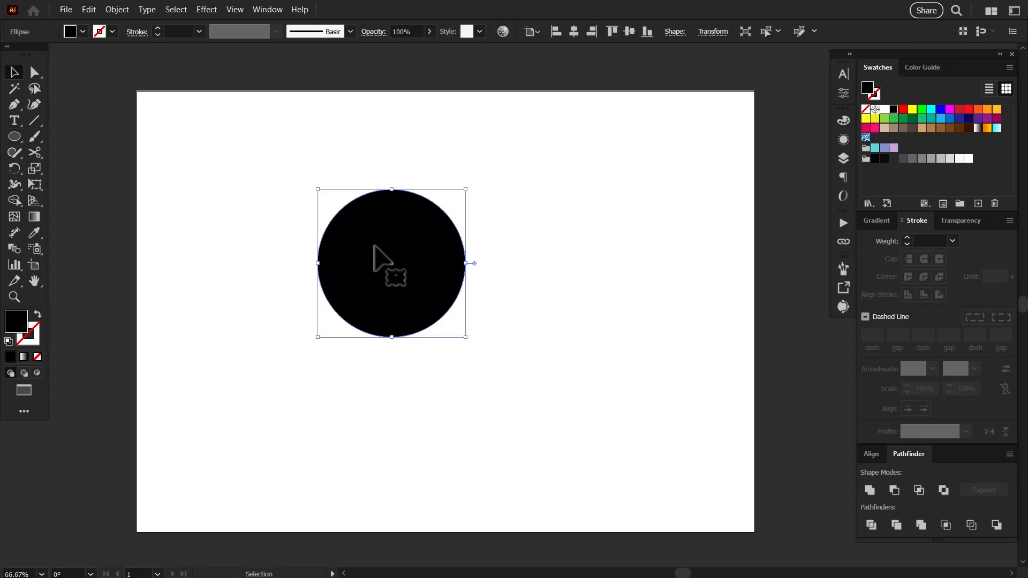
right_click(375, 243)
left_click(356, 214)
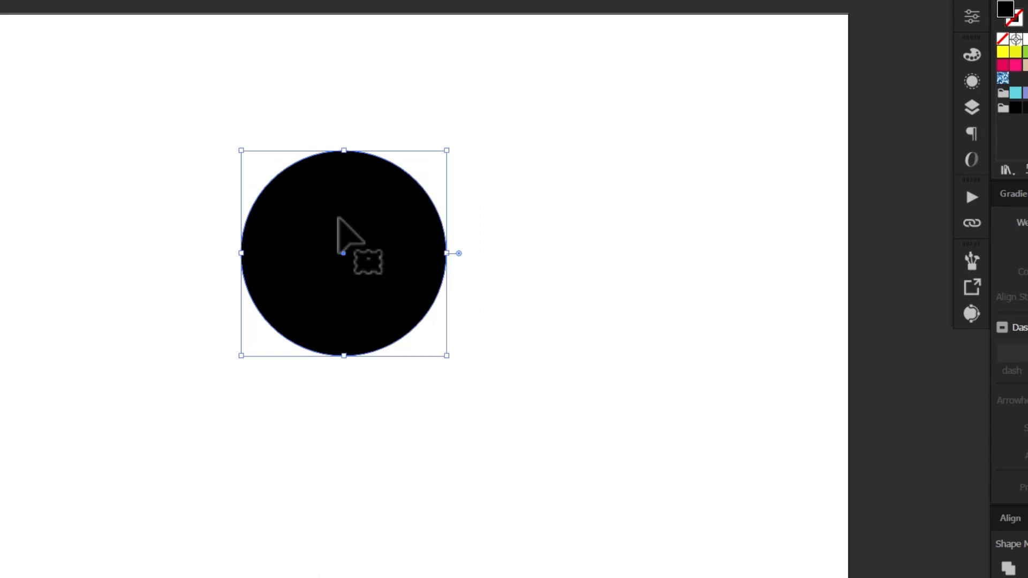
right_click(340, 230)
mouse_move(418, 249)
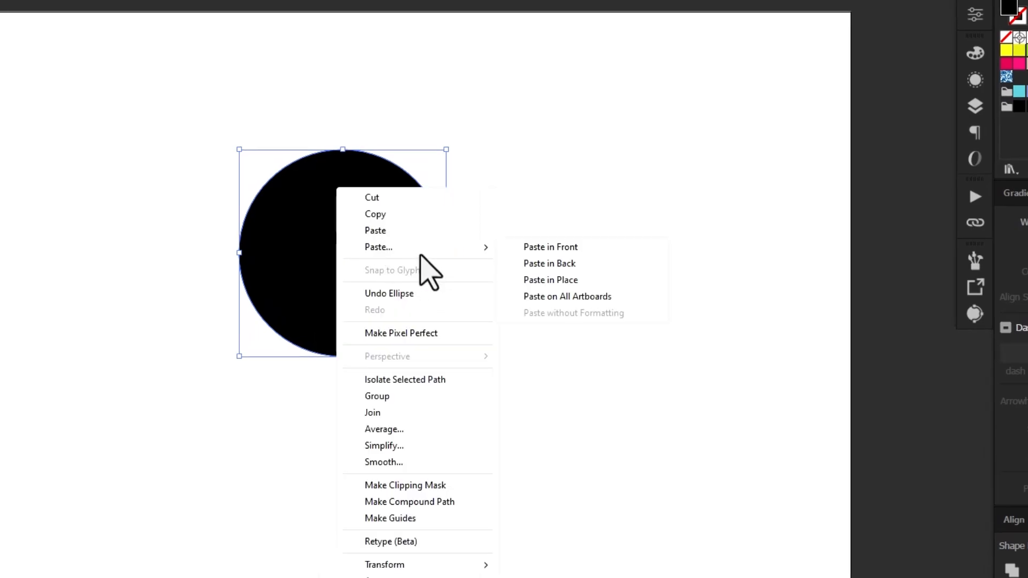
left_click(557, 248)
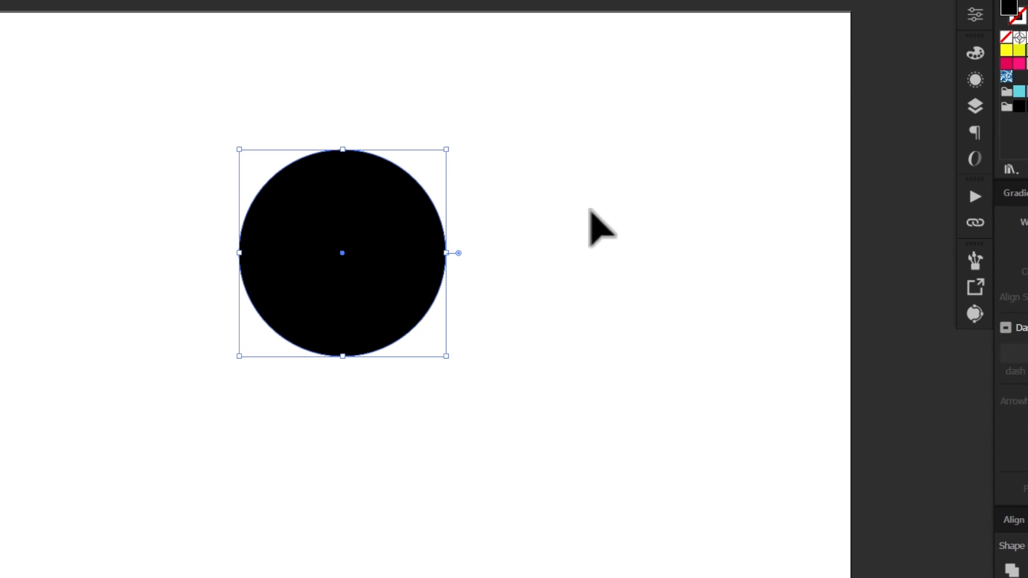
Shift one circle sideways to partly overlap the other and intersect the two circles into a leaf shape.
left_click_drag(253, 245, 408, 261)
left_click_drag(207, 102, 572, 436)
key("shift+m")
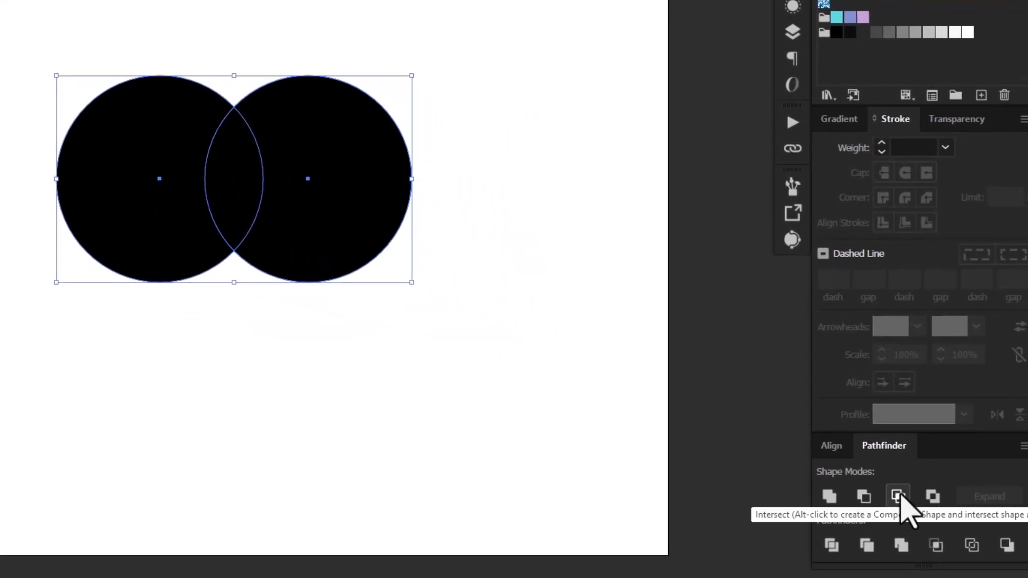
left_click(898, 497)
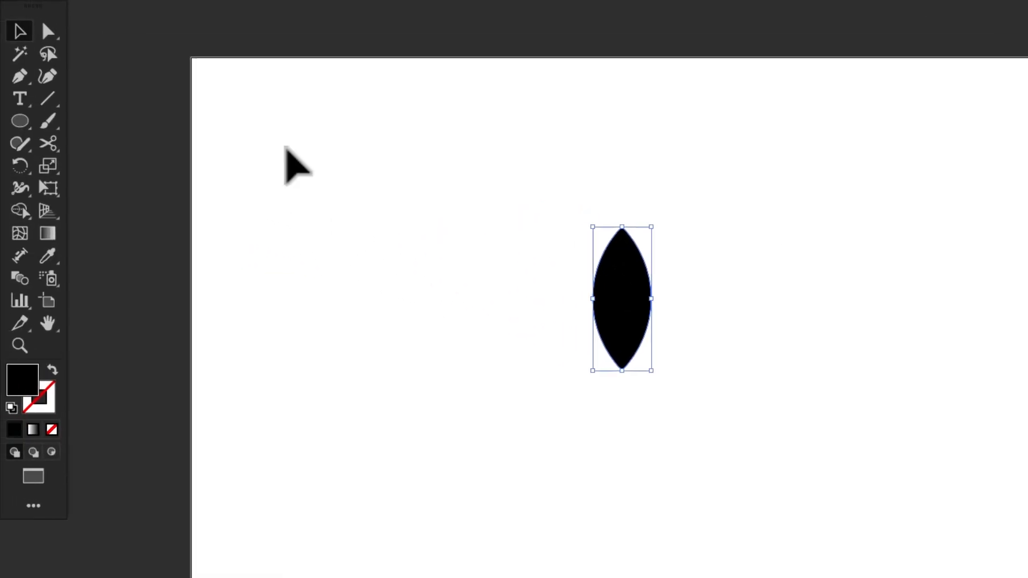
Move the leaf's upper tip anchor point slightly upward to lengthen the leaf.
left_click(48, 31)
left_click(535, 161)
left_click_drag(513, 170, 677, 268)
left_click_drag(622, 227, 623, 211)
left_click(568, 192)
key("v")
left_click(637, 280)
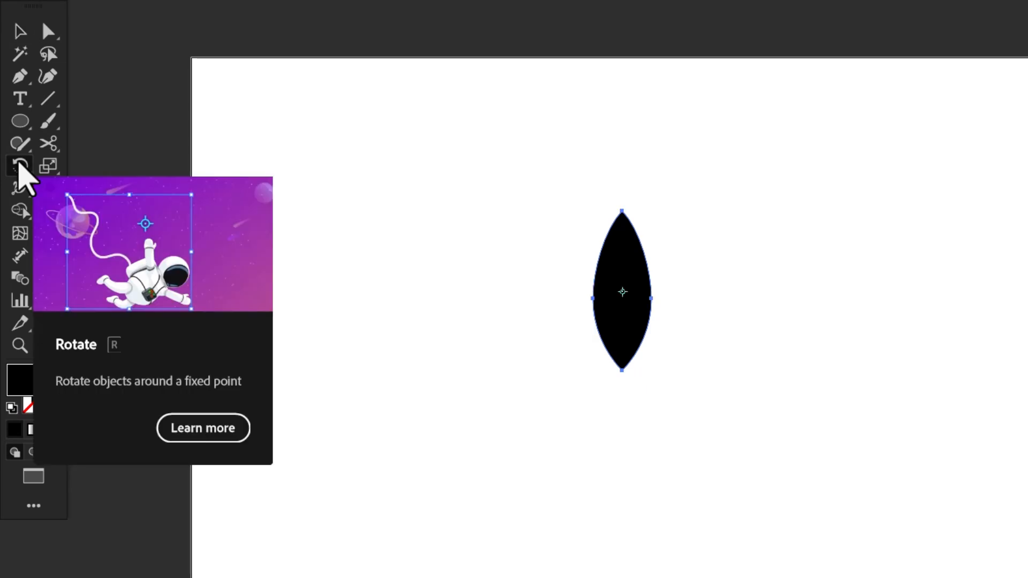
Rotate the leaf by 40° and move it a short distance left on the artboard.
double_click(20, 166)
left_click_drag(724, 166, 365, 179)
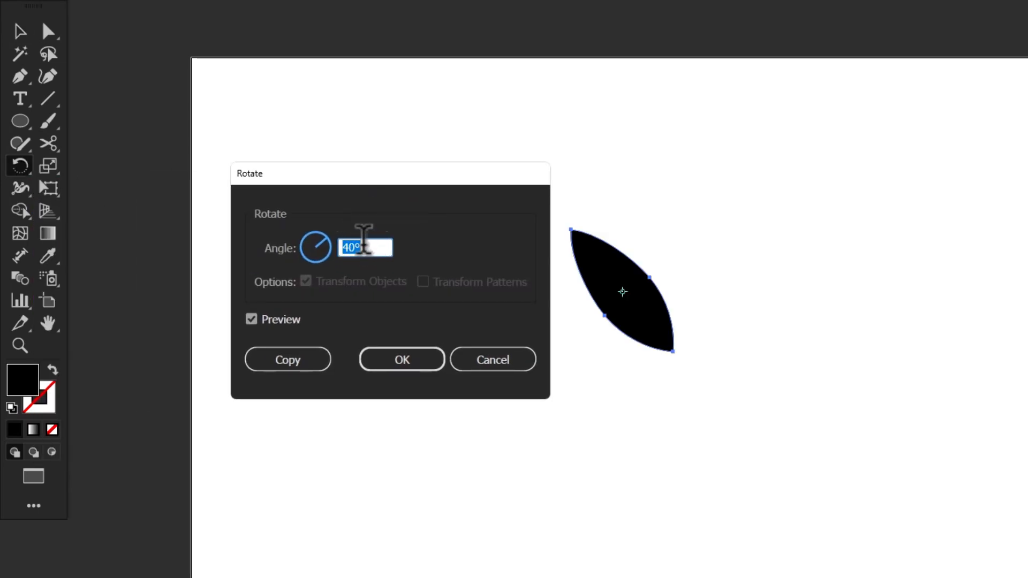
left_click(406, 369)
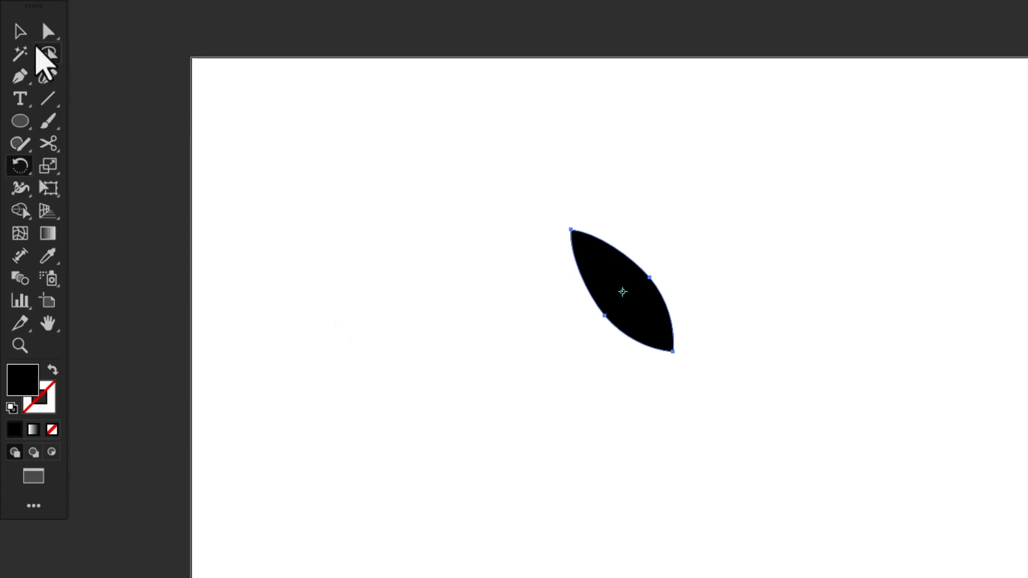
left_click(21, 30)
left_click(463, 115)
left_click_drag(620, 293, 532, 298)
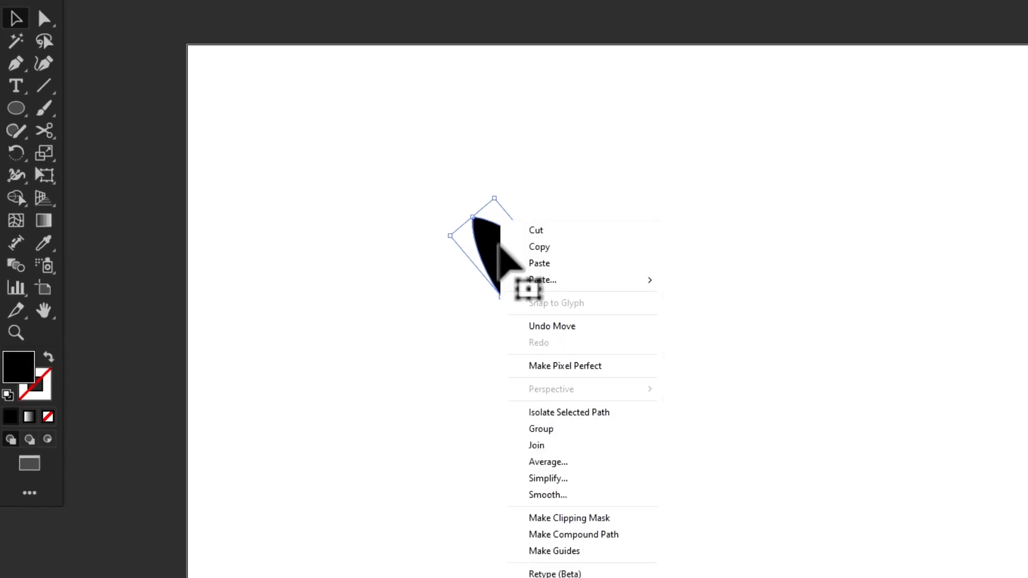
Create a reflected copy of the leaf across the vertical axis and place it beside the original, leaving a small gap at the base.
right_click(504, 235)
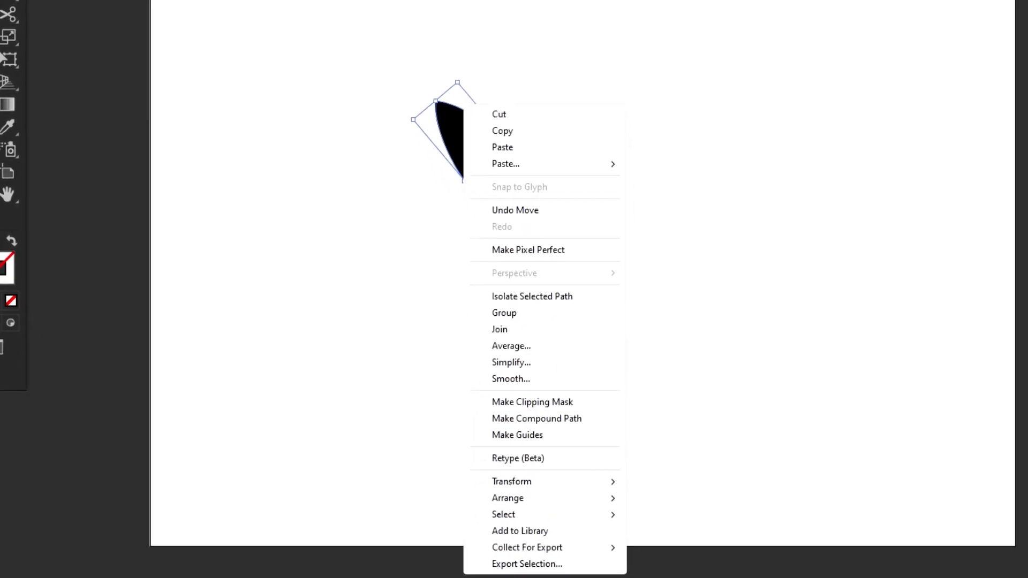
mouse_move(564, 484)
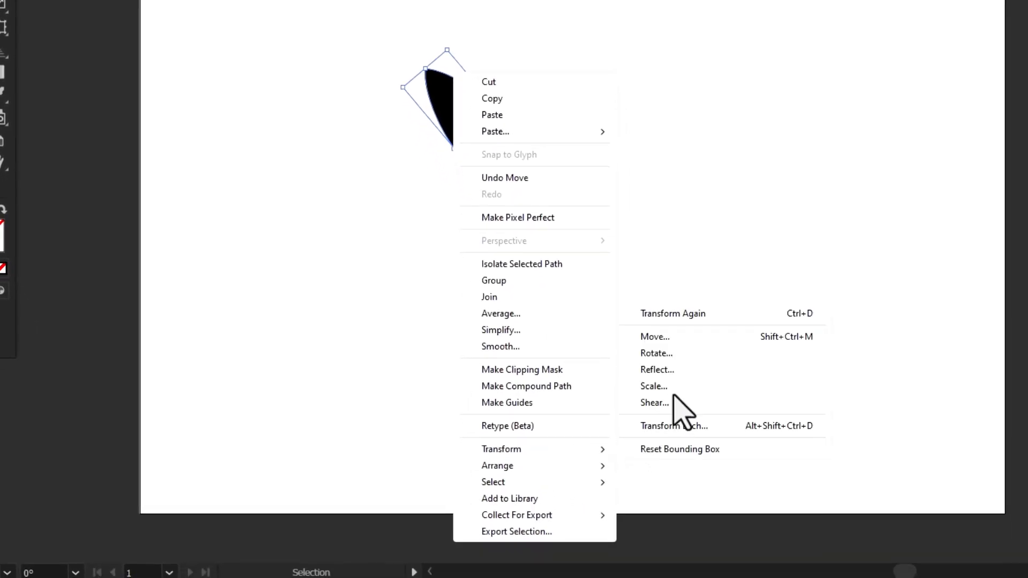
left_click(658, 370)
left_click(172, 226)
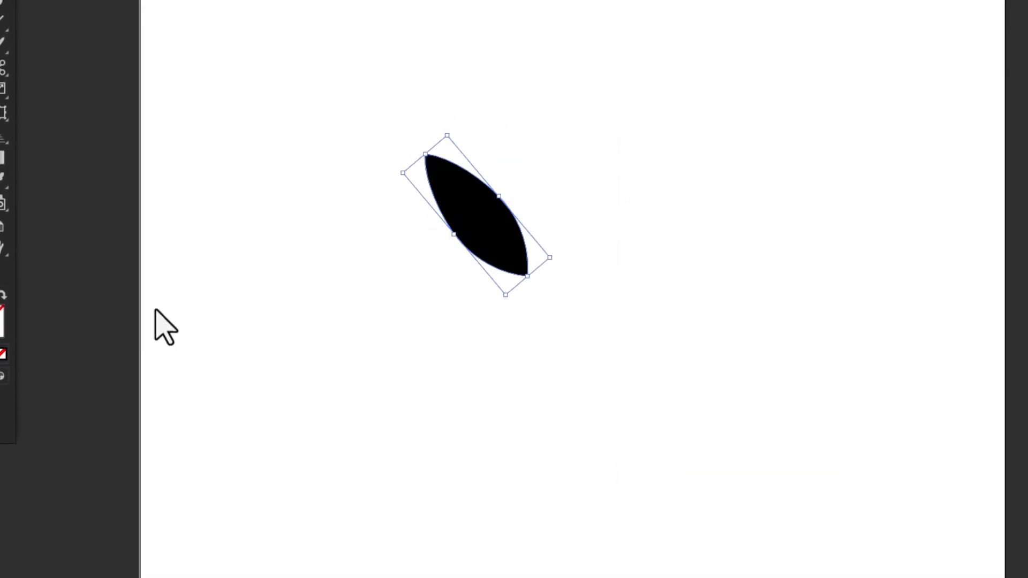
left_click_drag(432, 265, 551, 272)
Group the two mirrored leaves into one leaf pair.
left_click_drag(294, 377, 691, 159)
right_click(610, 211)
left_click(671, 367)
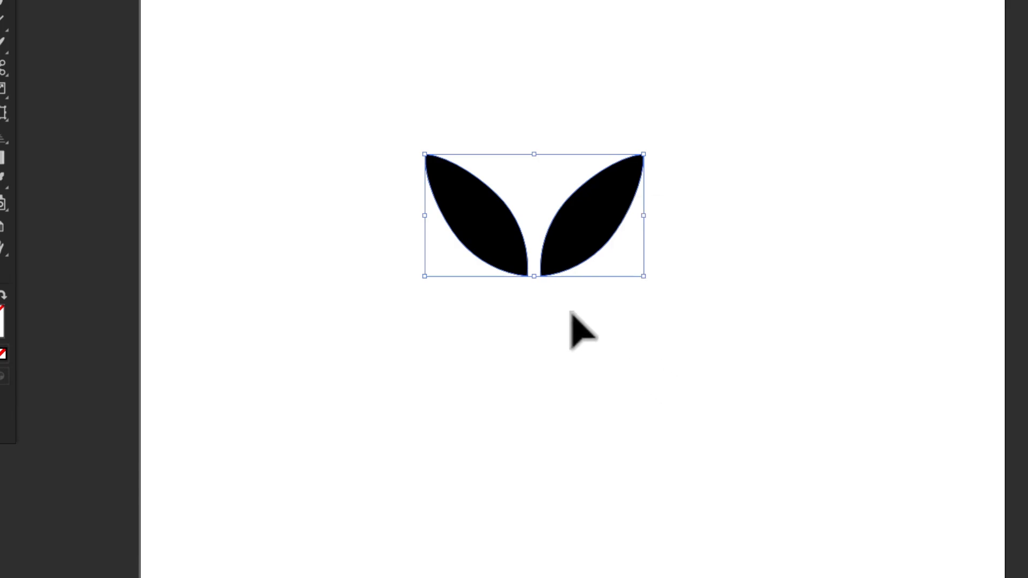
Arrange the leaf pair low on the artboard with a smaller copy far above it, and center both horizontally.
left_click_drag(536, 284, 540, 393)
left_click(477, 243)
left_click_drag(465, 67, 551, 63)
left_click_drag(385, 8, 635, 498)
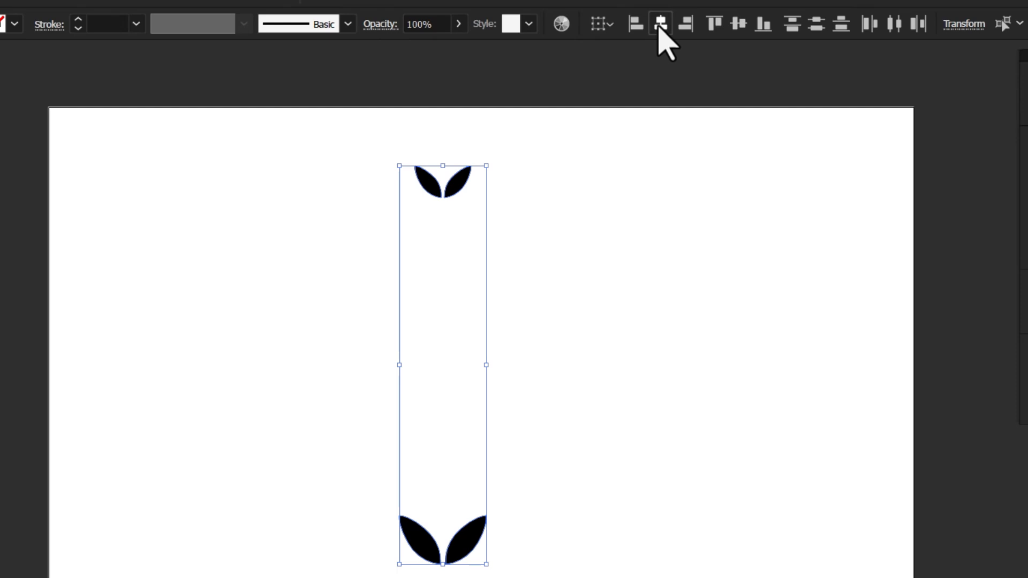
Set the blend options to Specified Steps spacing with 8 steps.
left_click(75, 14)
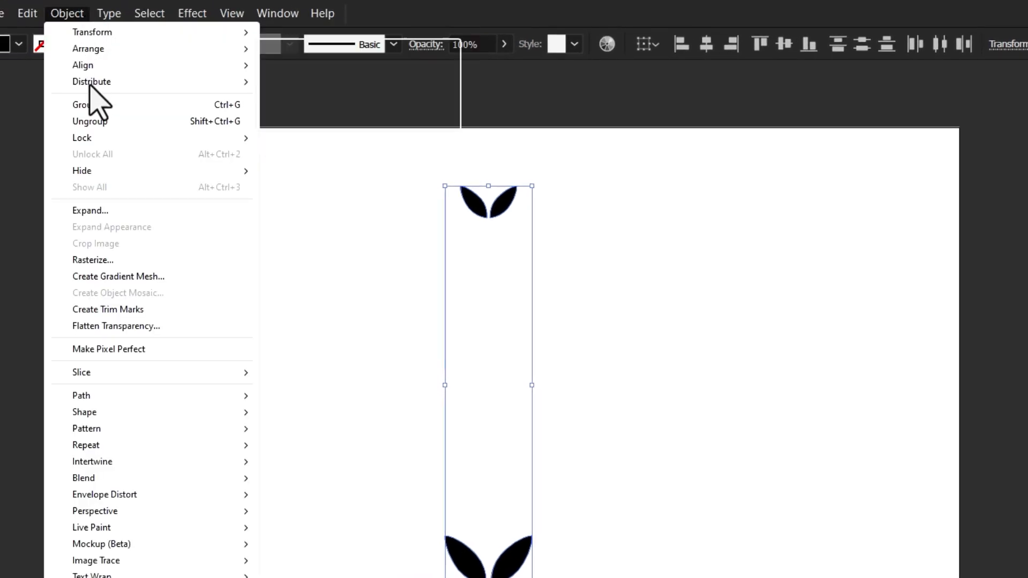
mouse_move(159, 477)
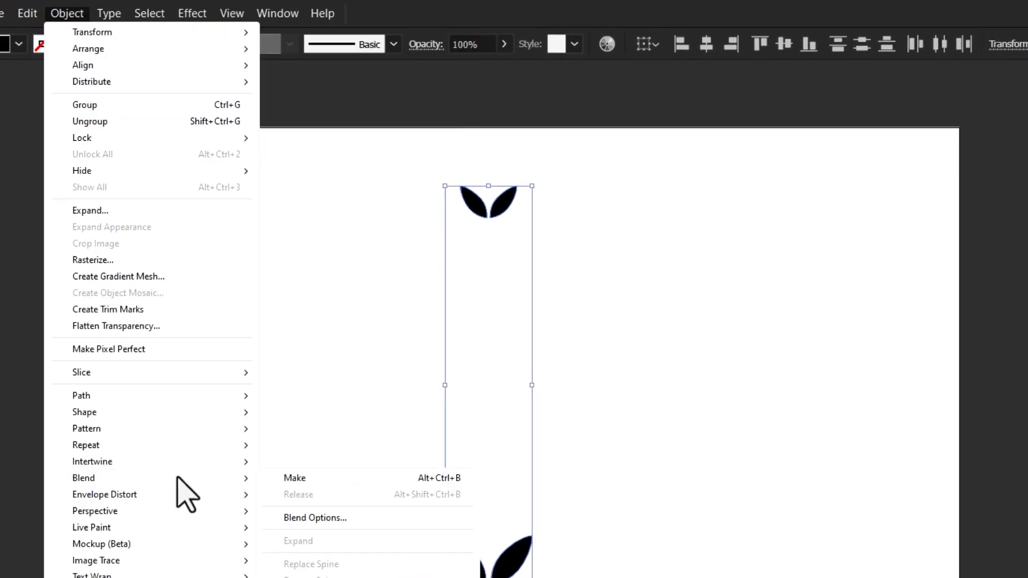
left_click(322, 517)
left_click(782, 375)
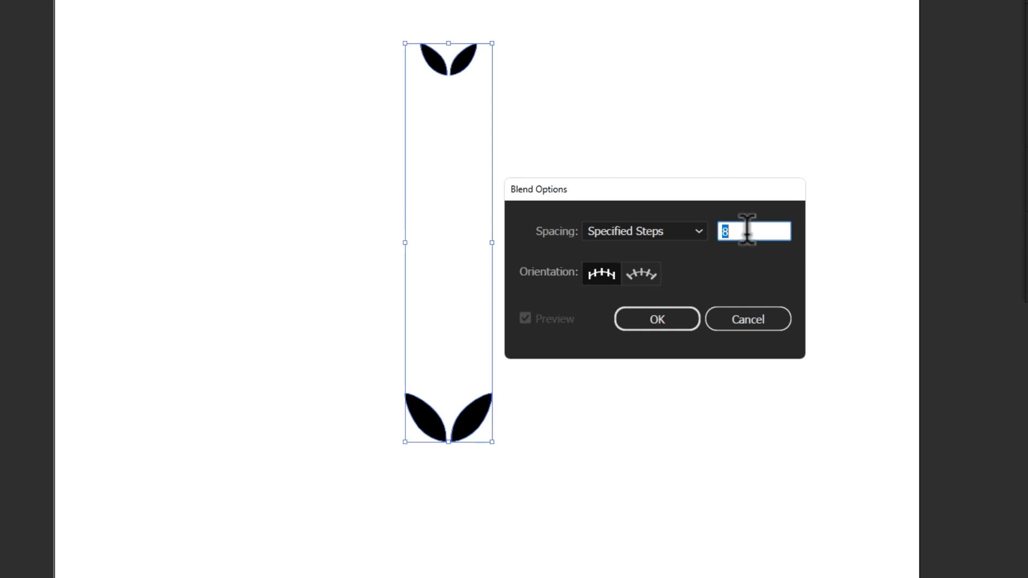
left_click(648, 322)
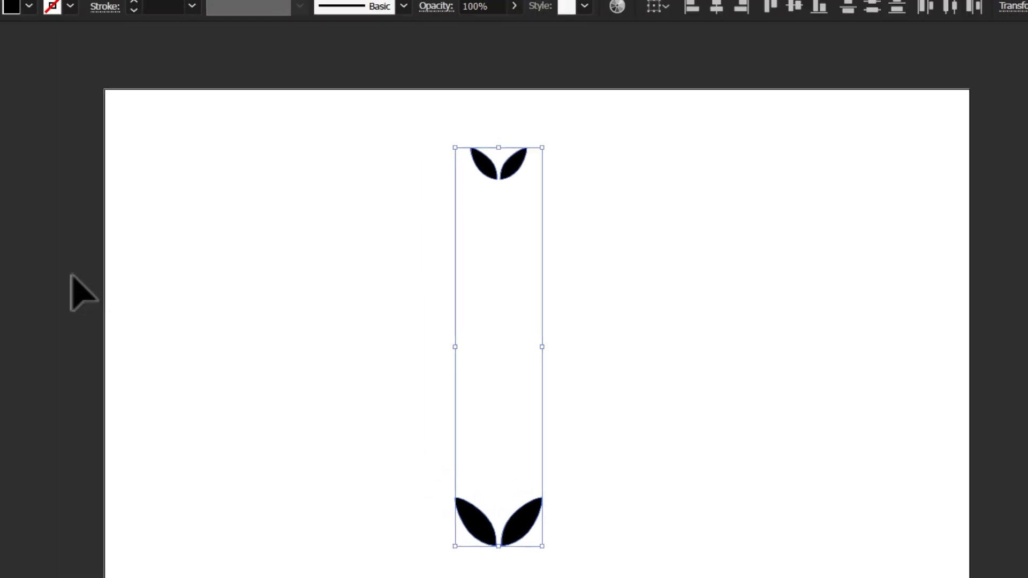
Blend the small upper leaf pair with the large lower pair to fill in the branch, and deselect it.
left_click(97, 14)
mouse_move(220, 478)
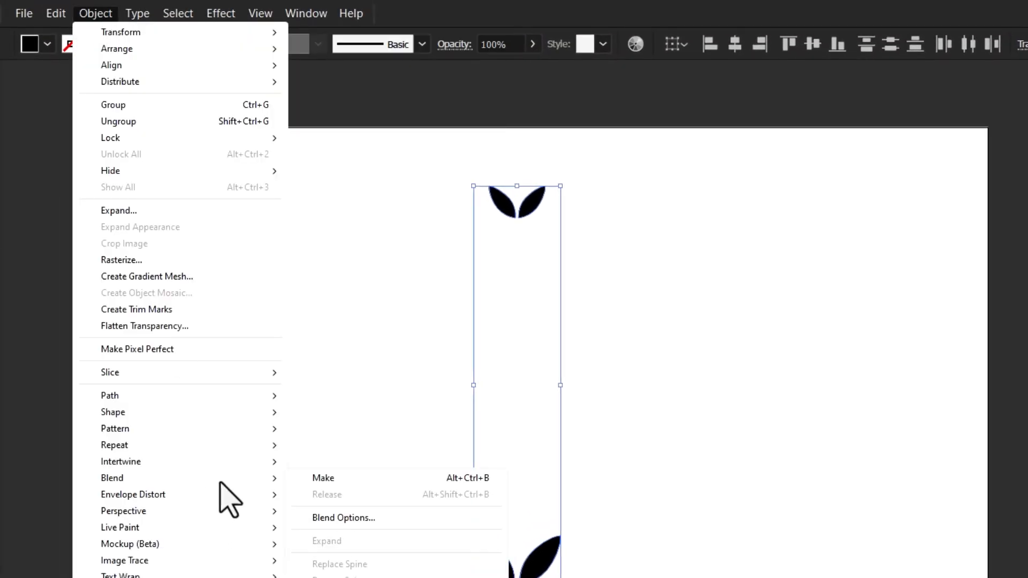
left_click(349, 477)
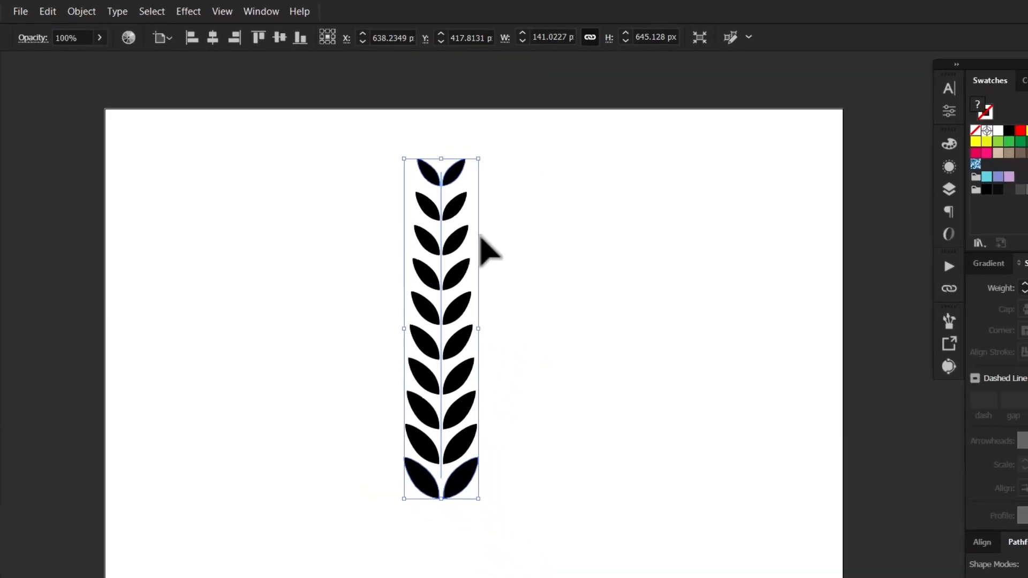
left_click(588, 278)
left_click_drag(543, 155, 346, 513)
left_click(281, 437)
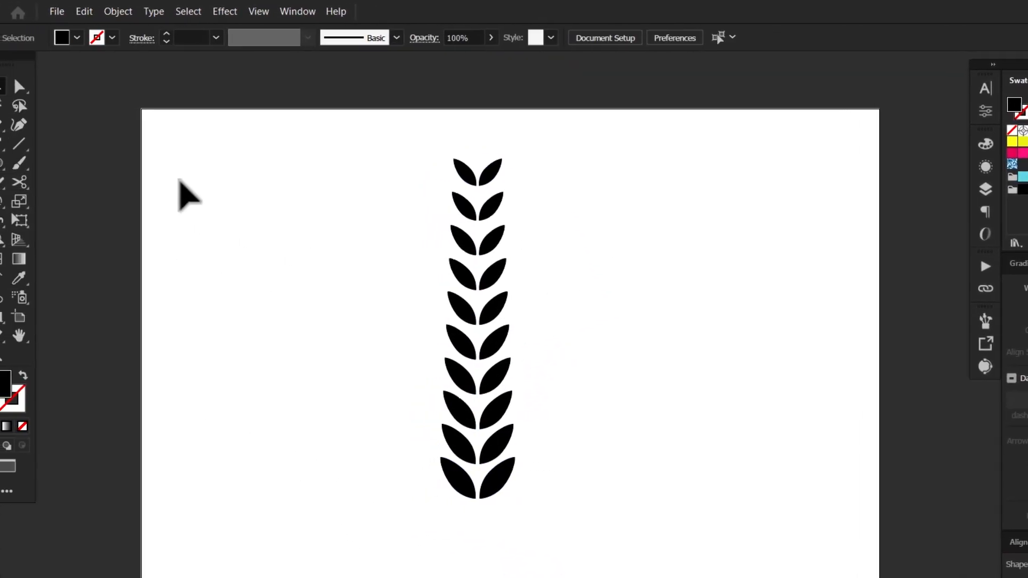
Draw a vertical line through the branch's center, extending below the lowest leaves, and give it a black 8 pt stroke.
left_click(24, 144)
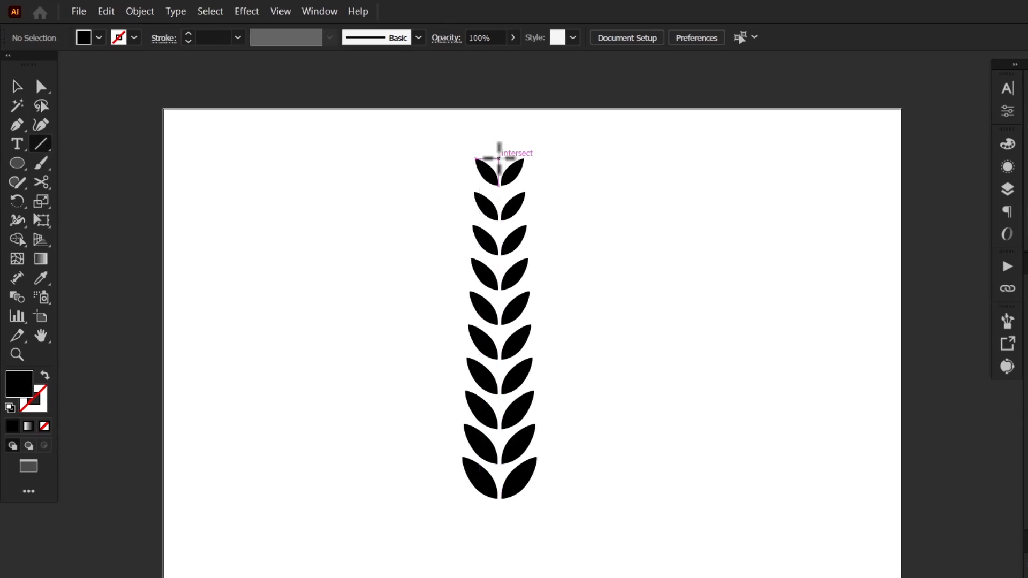
left_click_drag(499, 159, 498, 540)
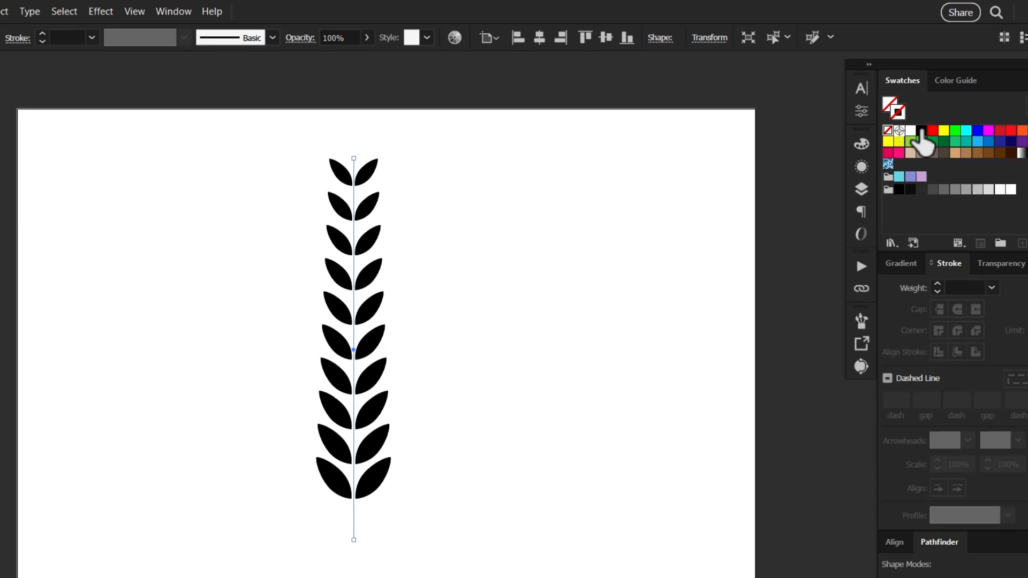
left_click(921, 132)
left_click(968, 287)
key("Up")
key("Up")
key("Up")
key("Up")
key("Up")
key("Up")
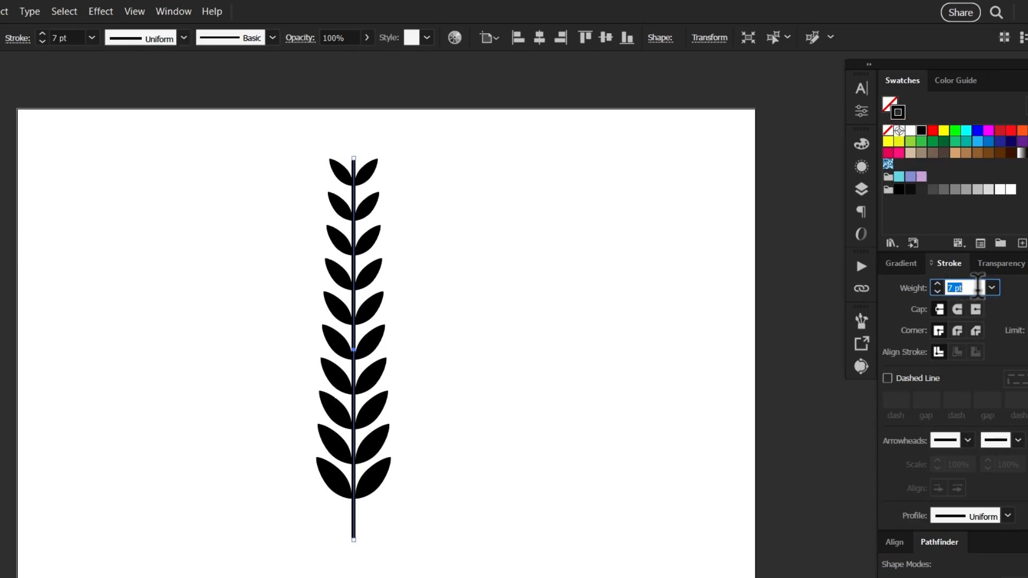
Apply the tapered triangular width profile to the stem and flip it so the thick end is at the base.
left_click(976, 518)
left_click(947, 438)
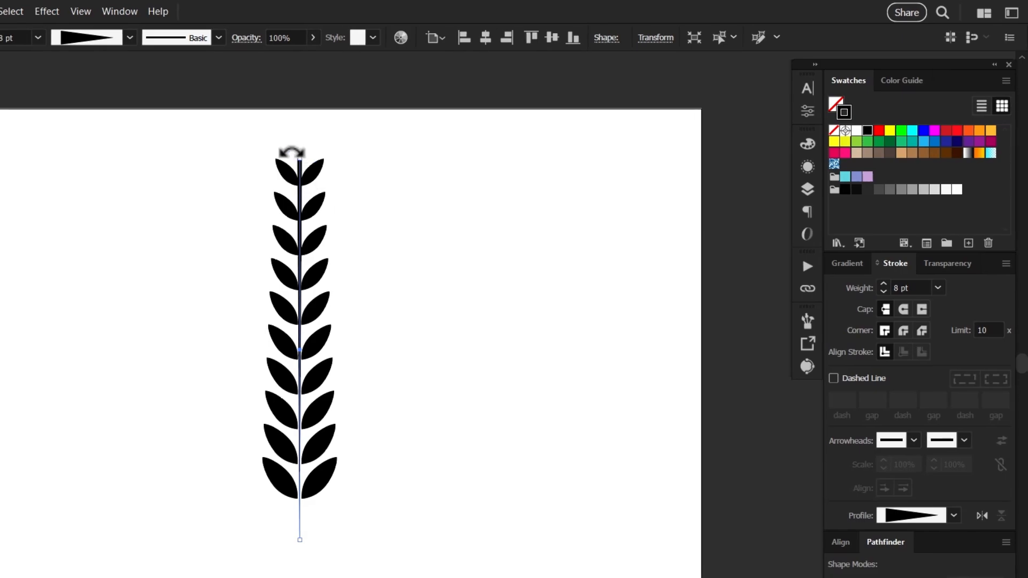
left_click(983, 516)
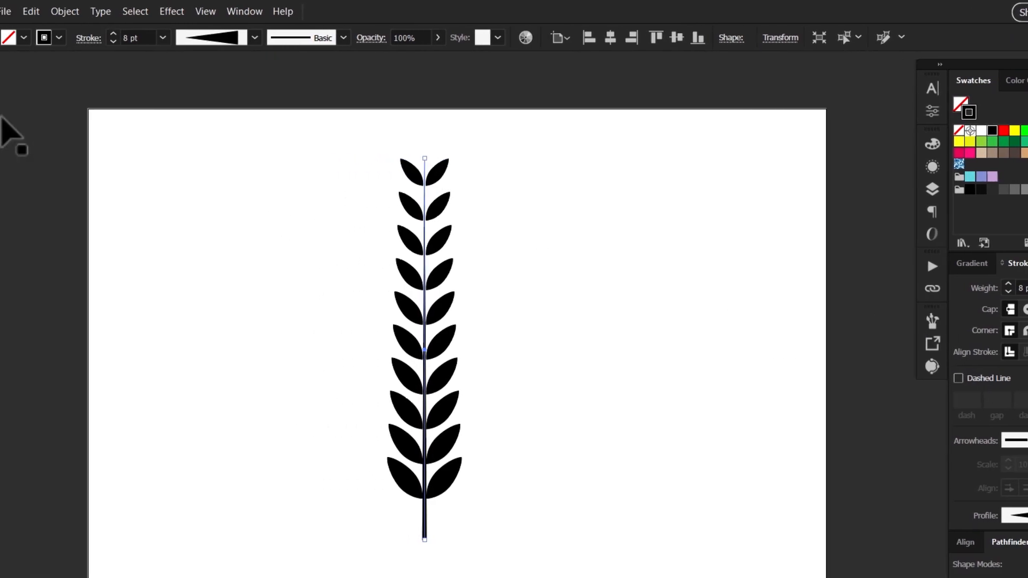
Group the leaves with the stem and move the branch to the artboard's left side.
left_click(317, 180)
left_click_drag(458, 360, 621, 563)
right_click(515, 377)
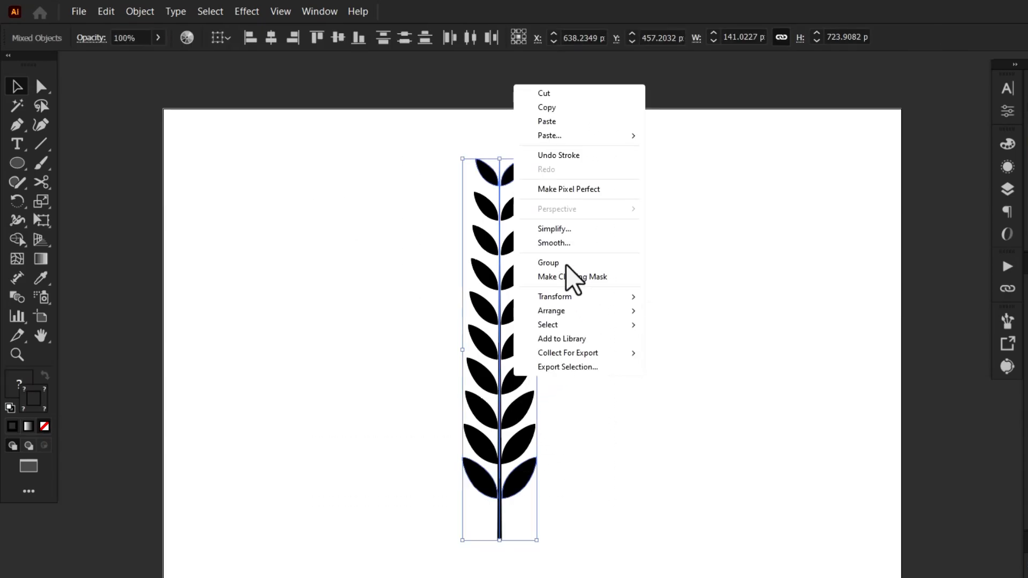
left_click(549, 267)
left_click_drag(523, 286, 271, 279)
left_click(447, 261)
Draw a large unfilled circle with a 1 pt black stroke in the artboard's middle, right of the branch.
left_click(18, 164)
left_click_drag(537, 333, 630, 460)
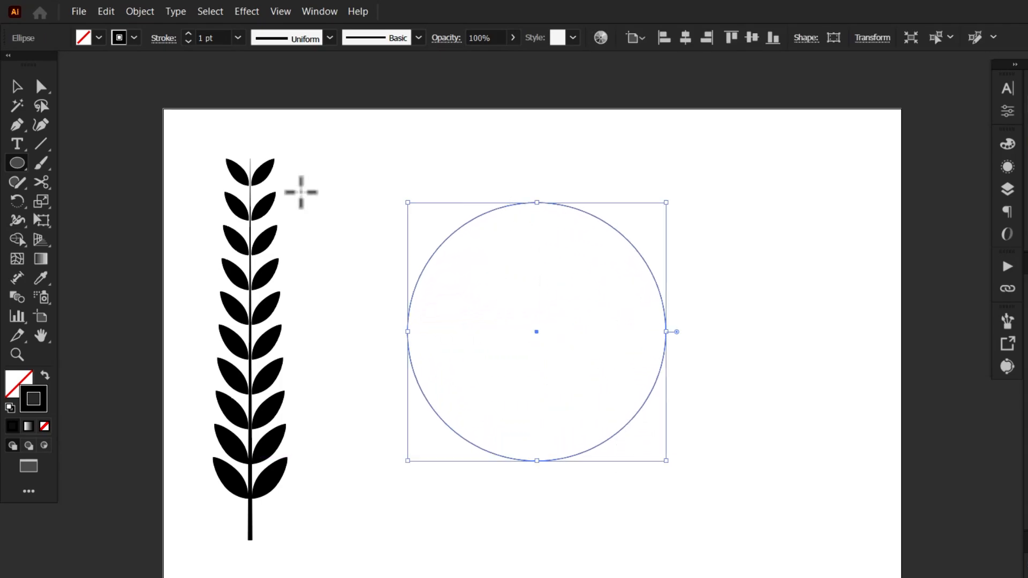
left_click(28, 92)
left_click(616, 167)
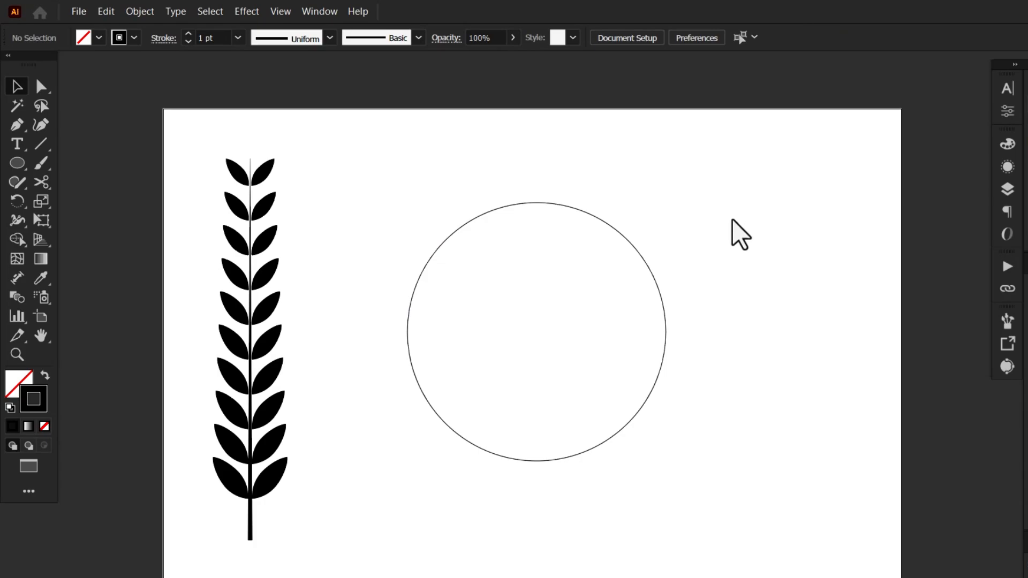
Delete the circle's rightmost anchor point, leaving only the left half as an open arc.
left_click(41, 88)
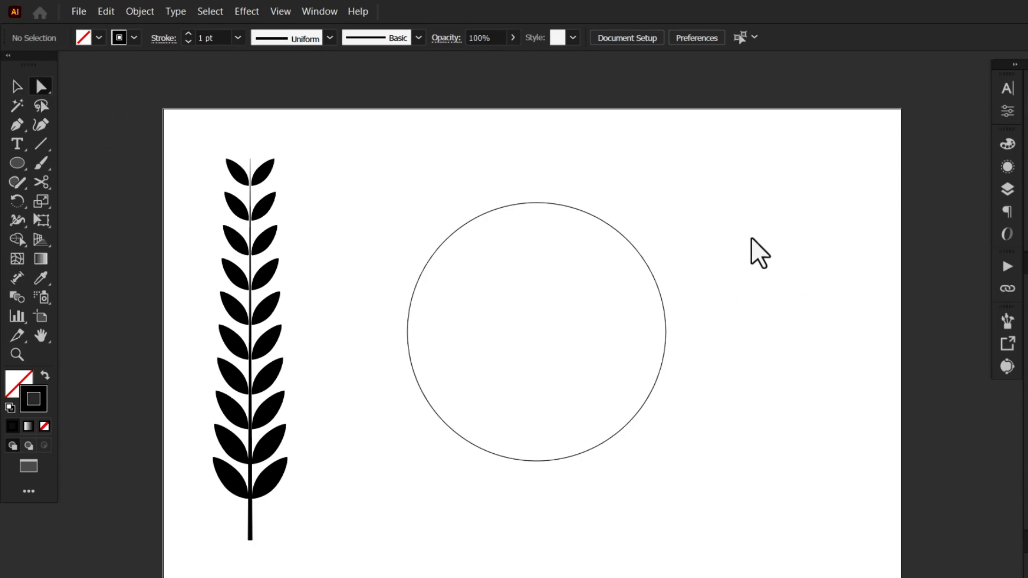
left_click_drag(610, 453, 610, 449)
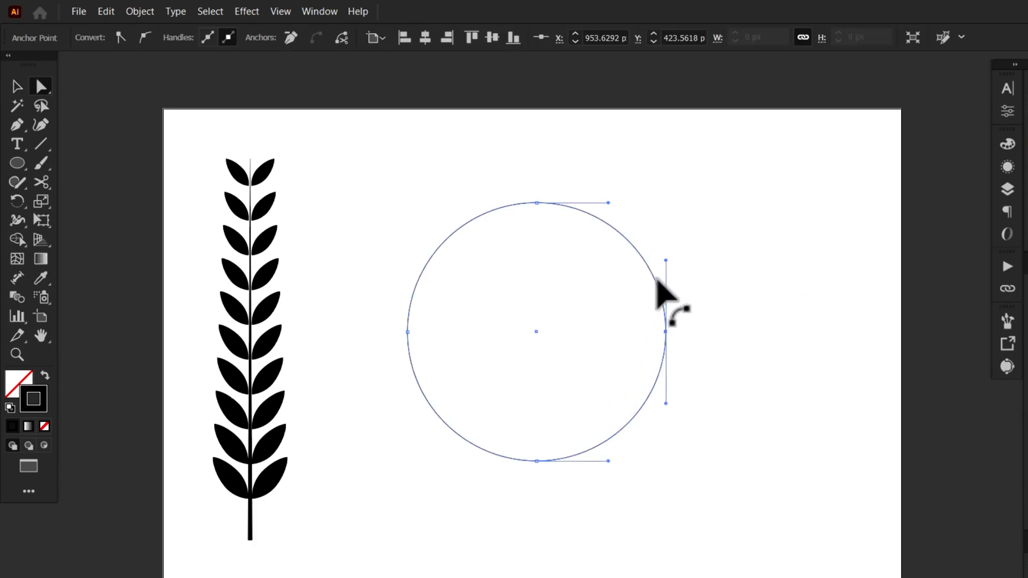
left_click(109, 15)
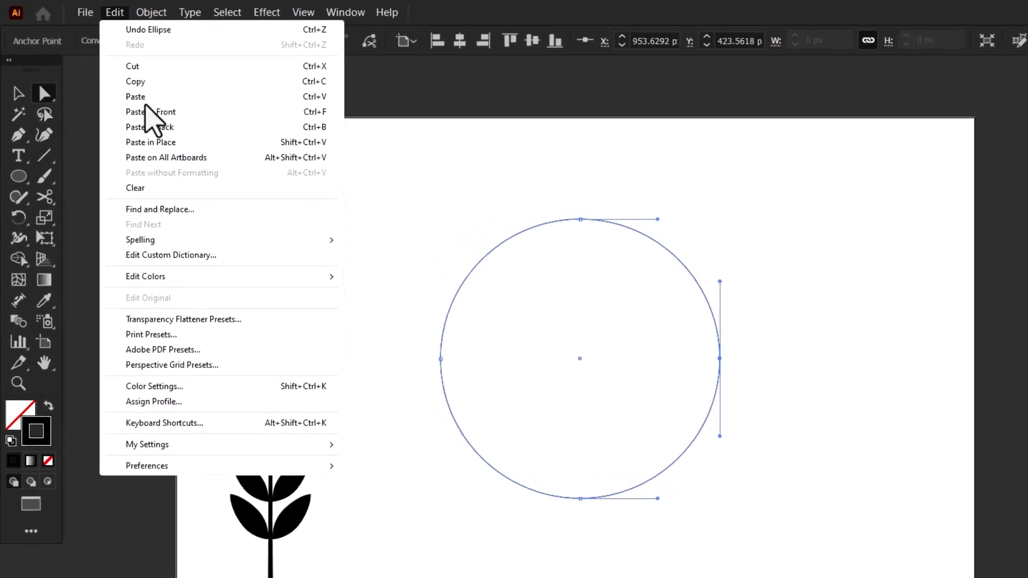
left_click(133, 176)
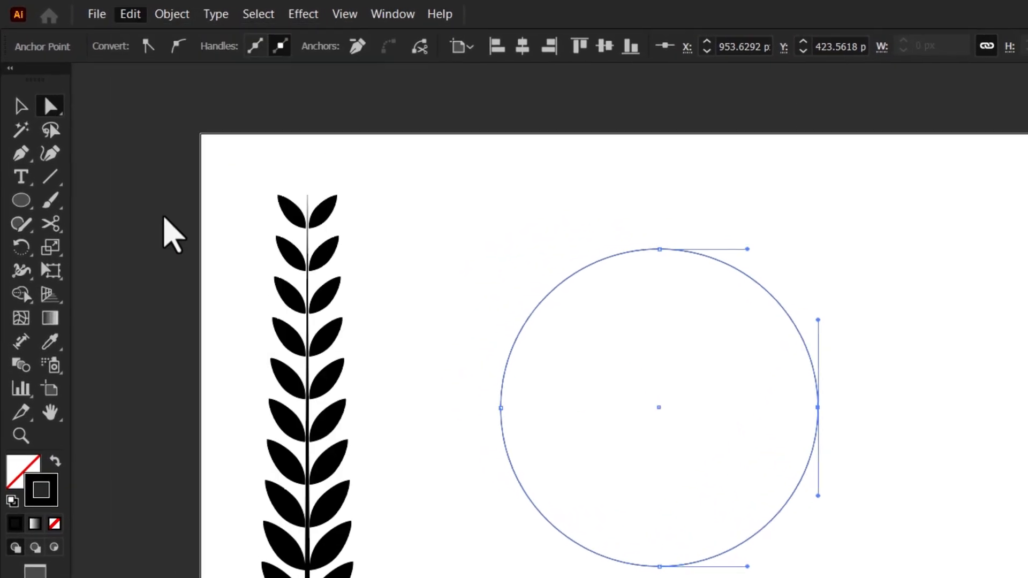
left_click(810, 278)
left_click(15, 85)
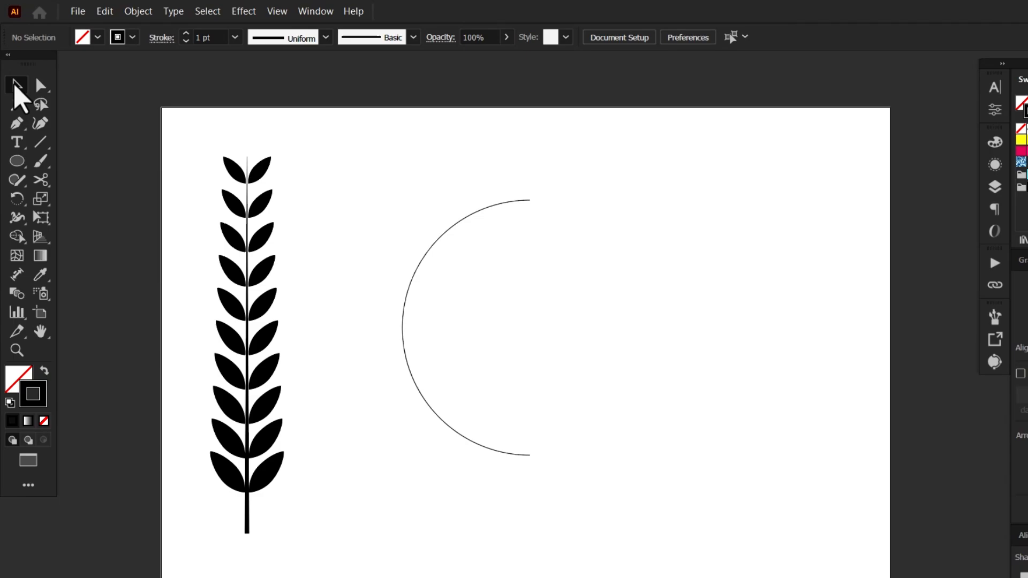
Cut the arc near its upper end with the Scissors tool and delete the short end segment.
left_click(46, 185)
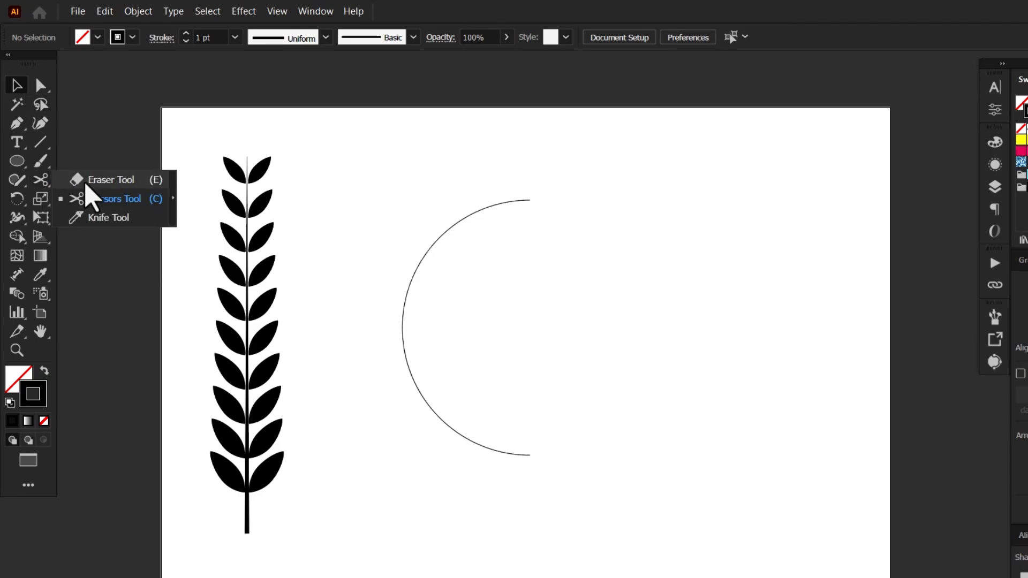
left_click(113, 201)
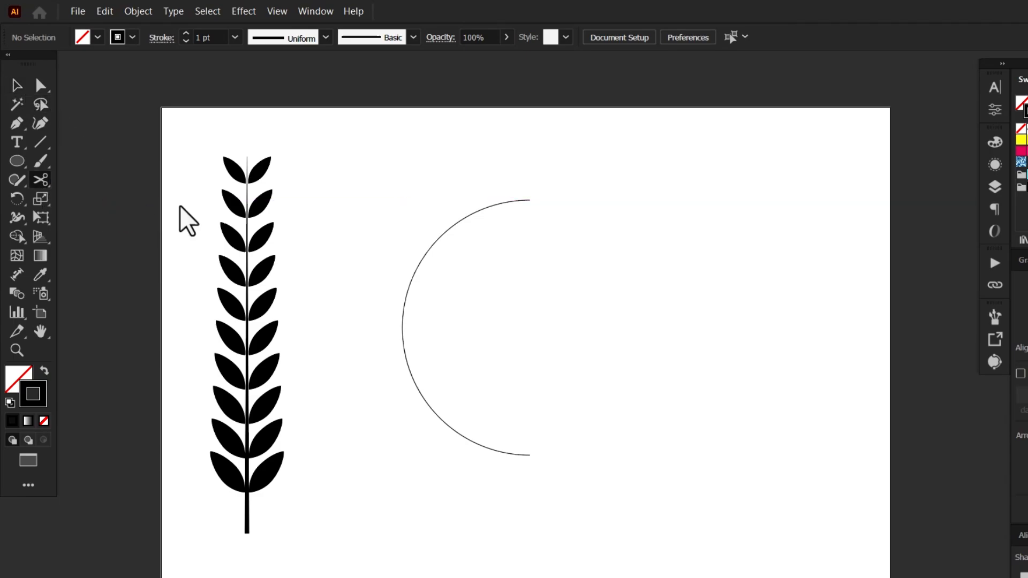
left_click(477, 213)
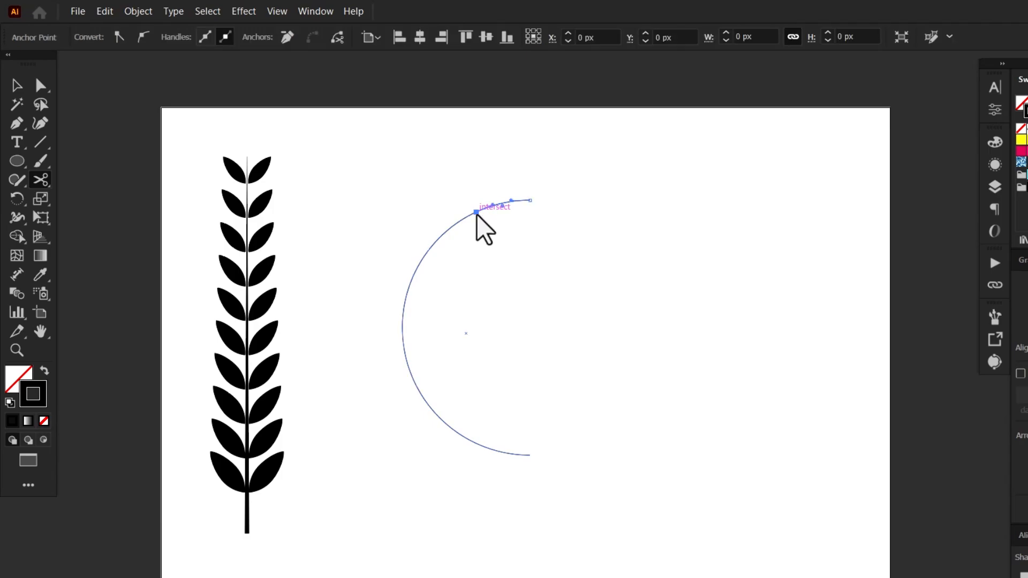
left_click(17, 86)
left_click_drag(542, 151, 521, 235)
left_click(105, 12)
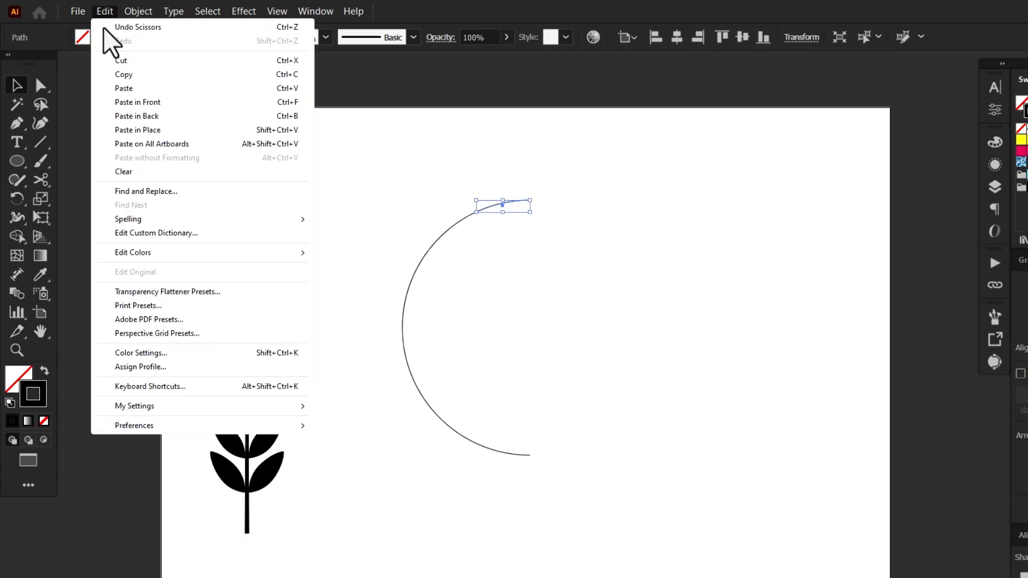
left_click(127, 172)
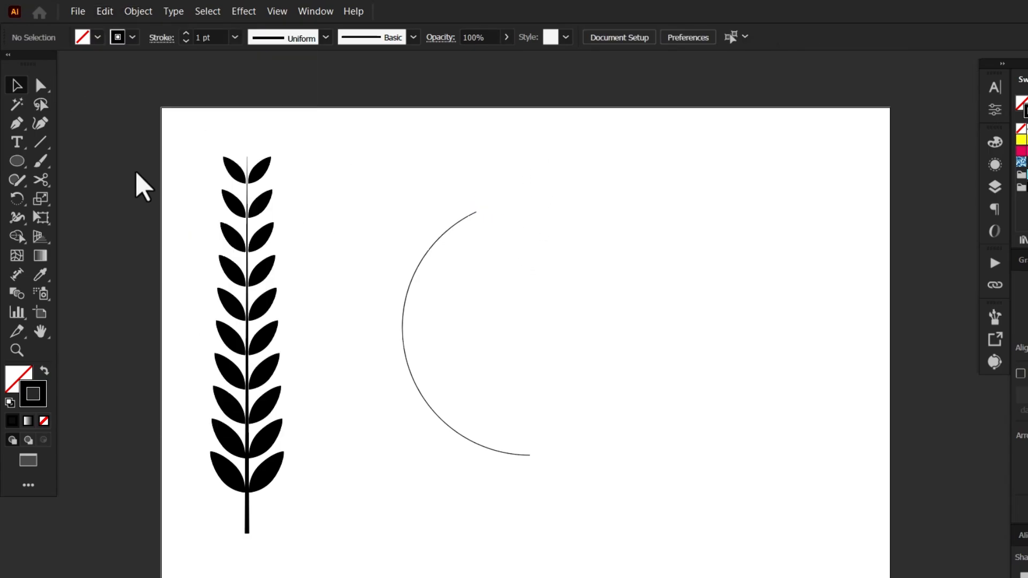
Show the Brushes panel and start a new Art Brush from the grouped leafy branch.
left_click_drag(602, 287, 422, 497)
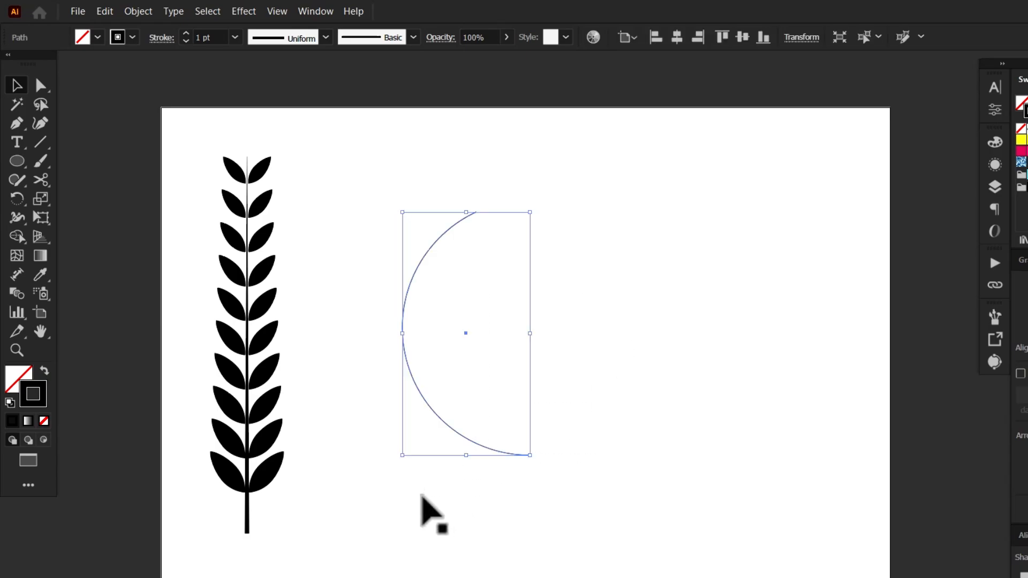
left_click(422, 496)
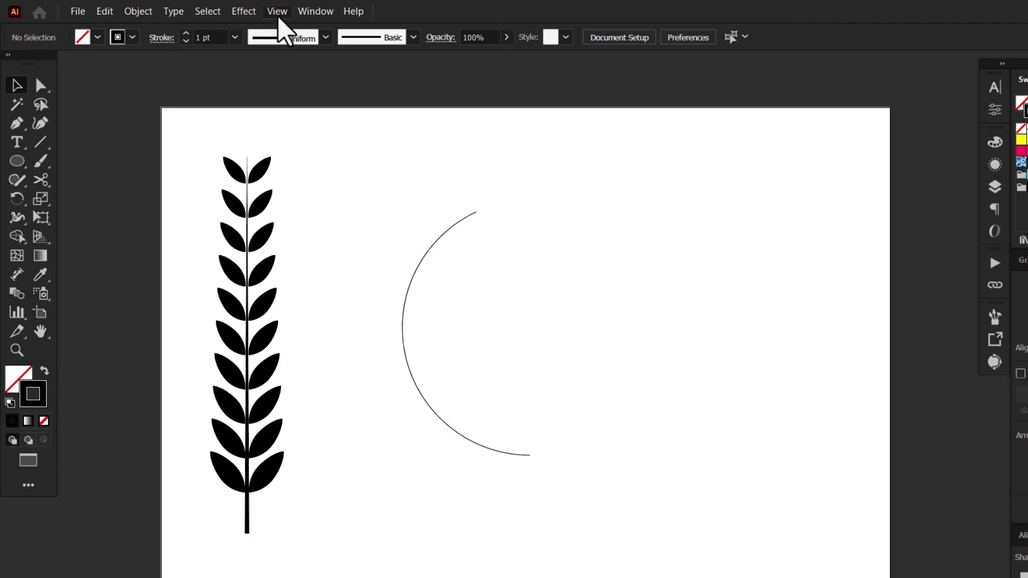
left_click(311, 11)
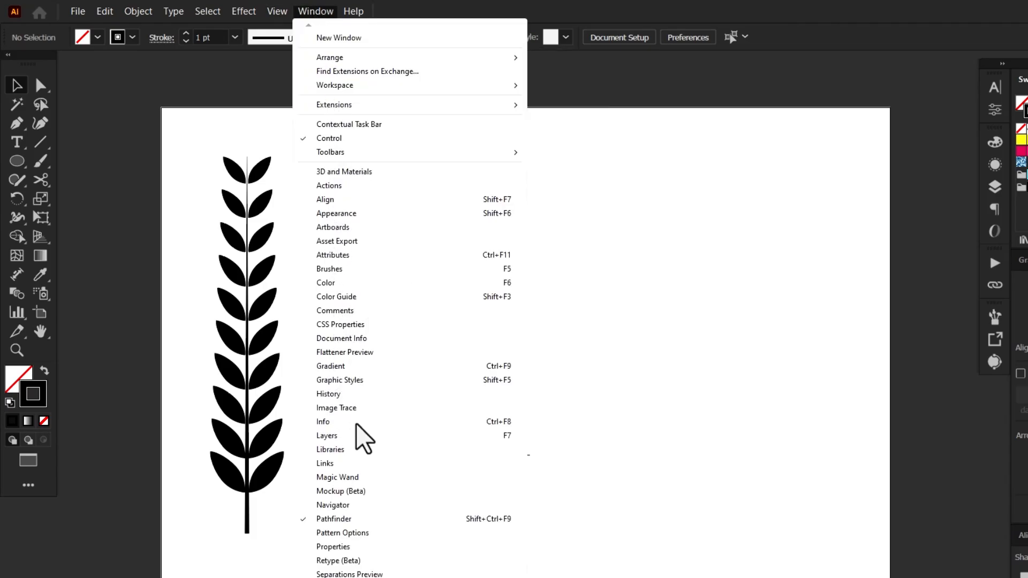
left_click(400, 274)
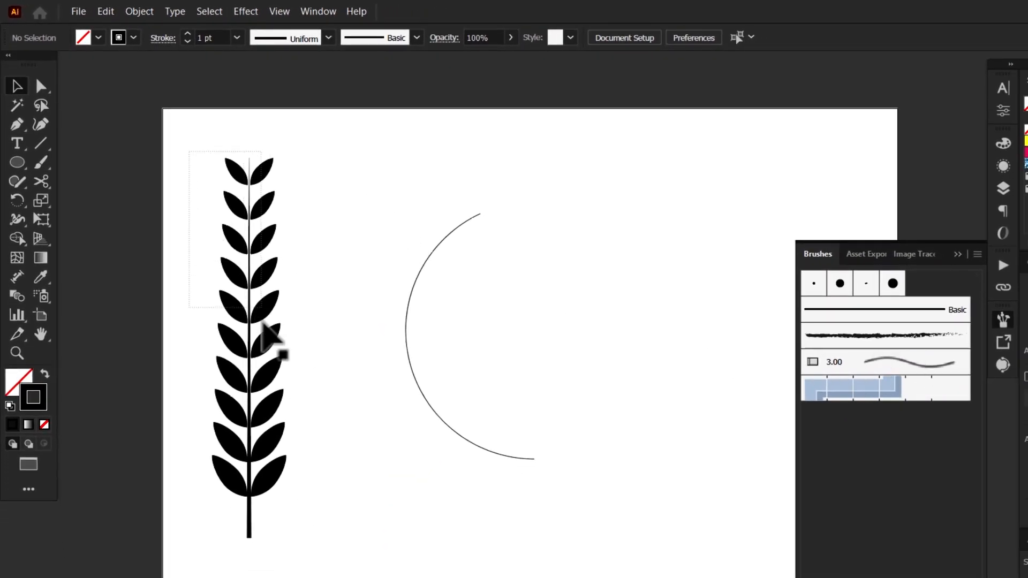
left_click(275, 402)
mouse_move(281, 346)
left_mouse_down()
mouse_move(531, 373)
mouse_move(876, 435)
left_mouse_up()
left_click(586, 399)
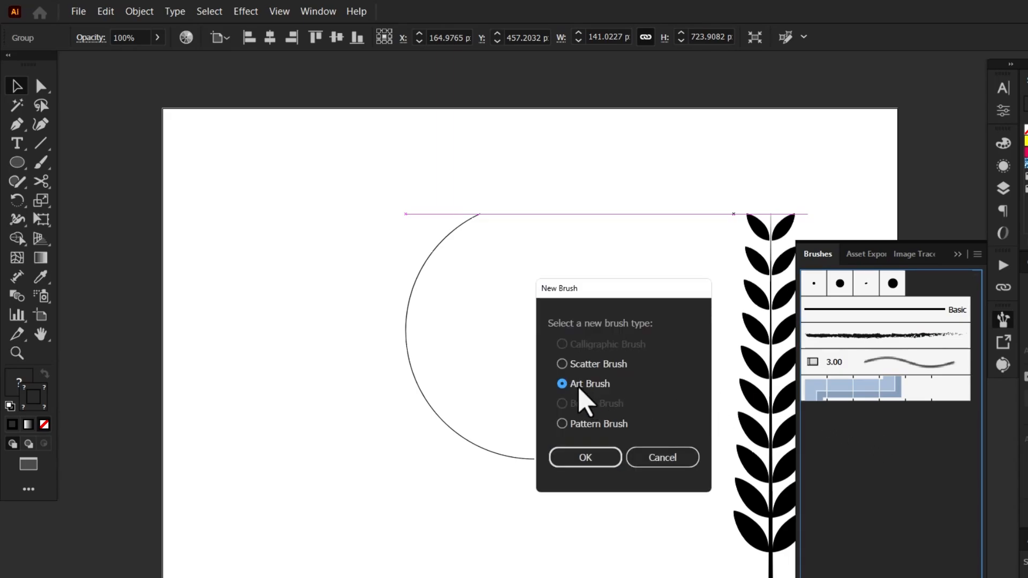
left_click(589, 458)
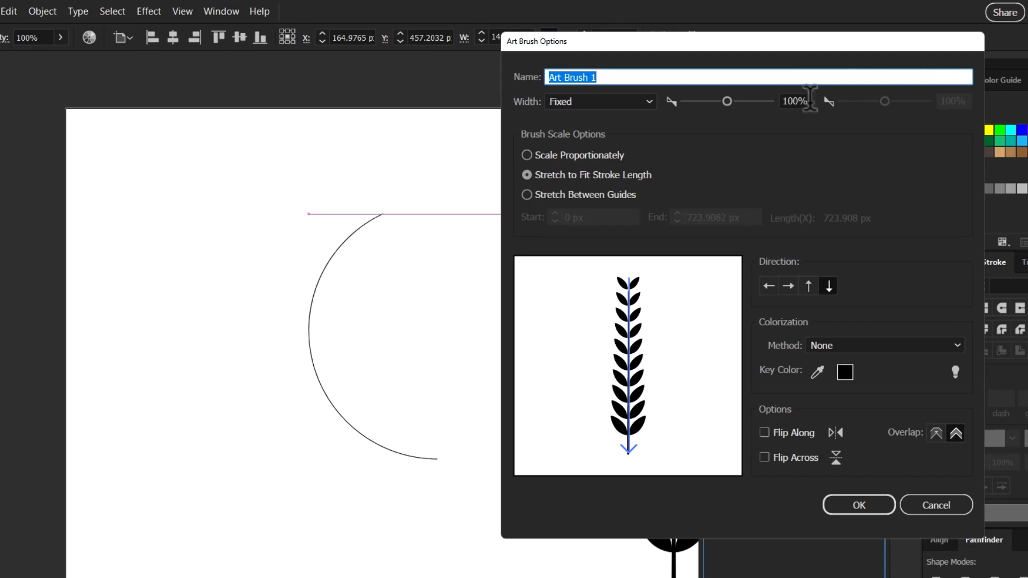
Set the art brush's width to 85% and its direction upward along the branch, then create the brush.
left_click_drag(810, 101, 777, 101)
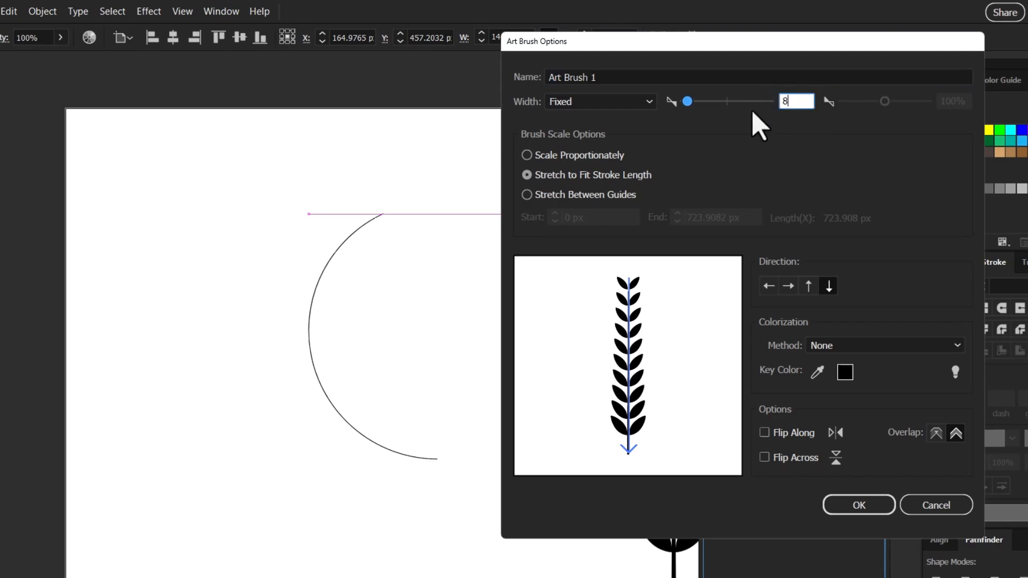
left_click(809, 286)
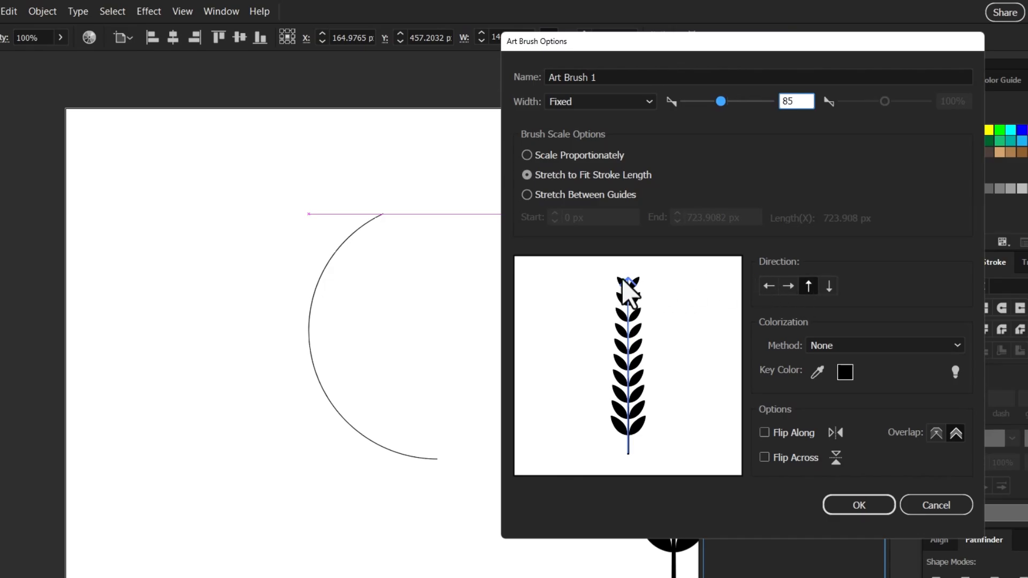
left_click(857, 506)
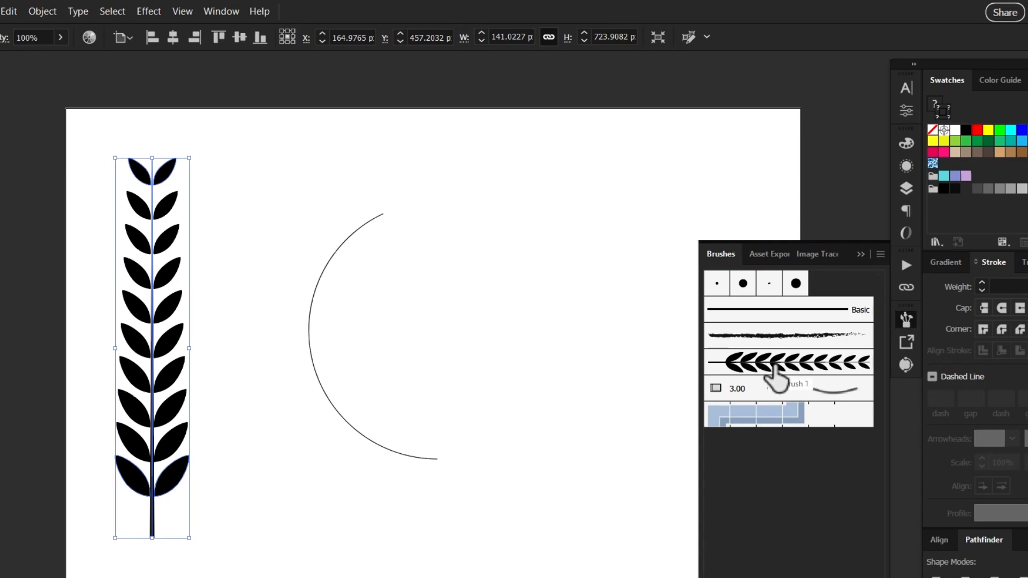
Apply the new leafy branch art brush to the open arc and deselect it.
left_click(421, 203)
mouse_move(413, 189)
left_mouse_down()
mouse_move(299, 349)
mouse_move(280, 355)
left_mouse_up()
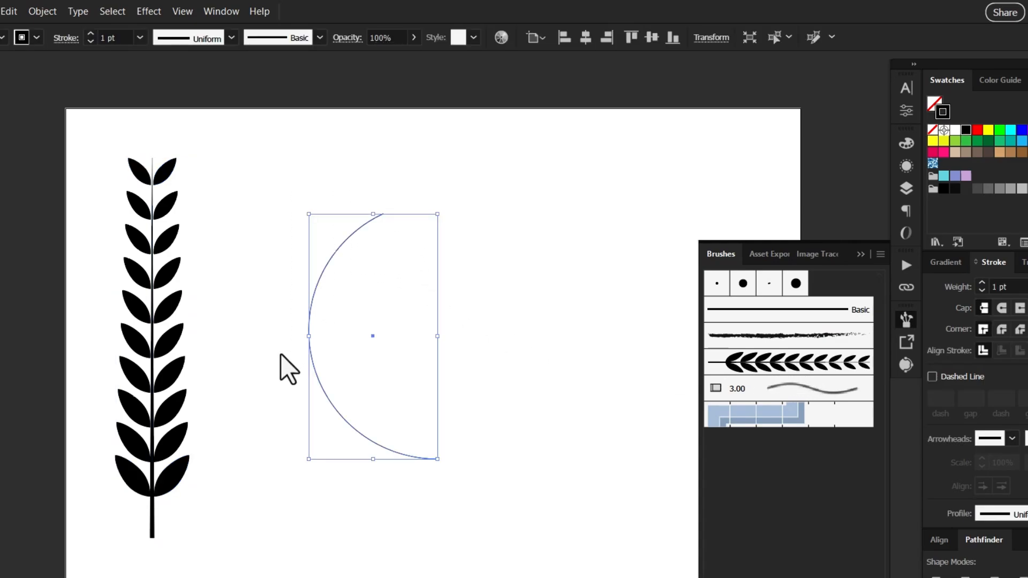
left_click(763, 356)
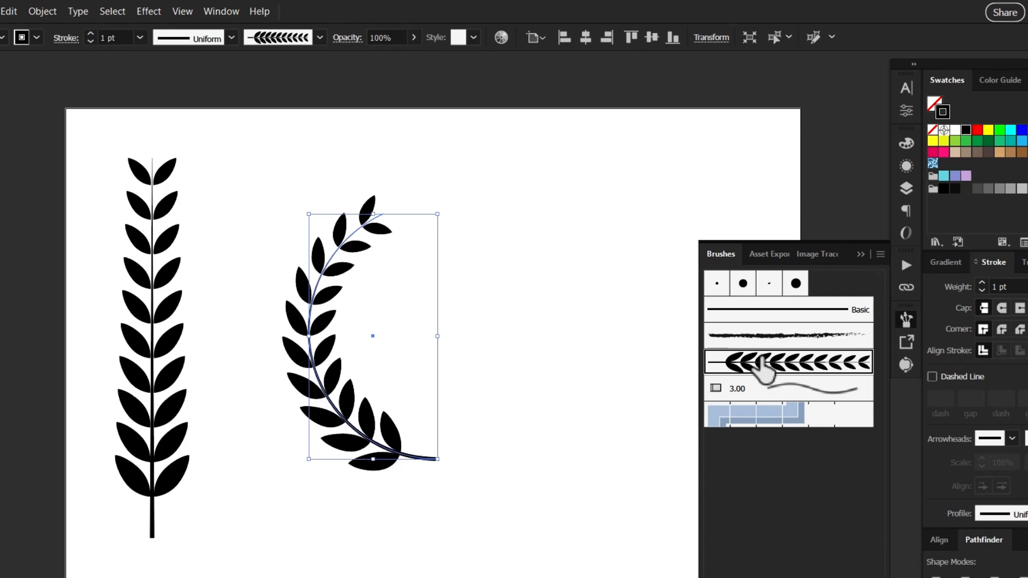
left_click(555, 353)
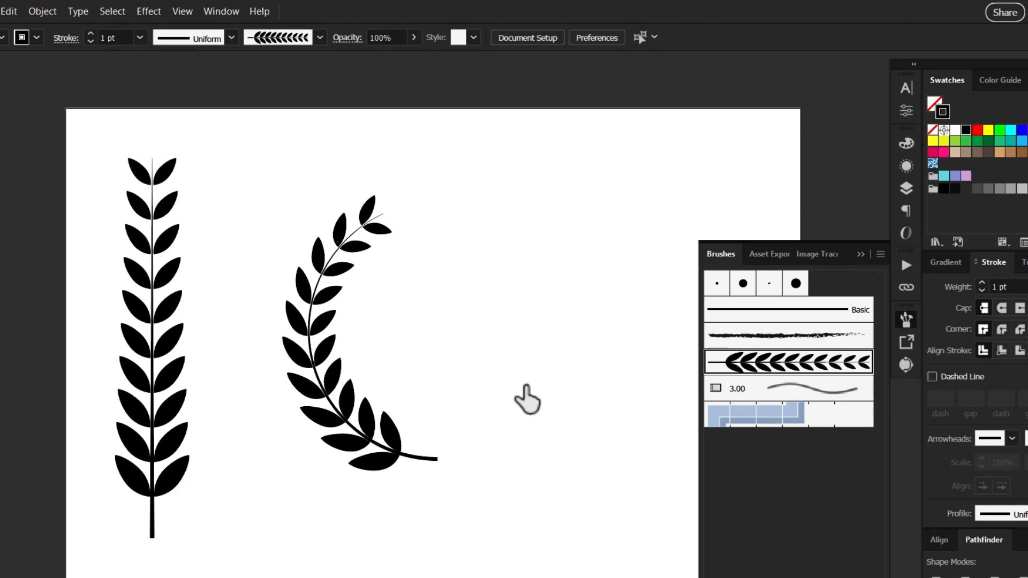
Reflect a copy of the curved branch across the vertical axis and move it right to form an open wreath.
left_click(327, 340)
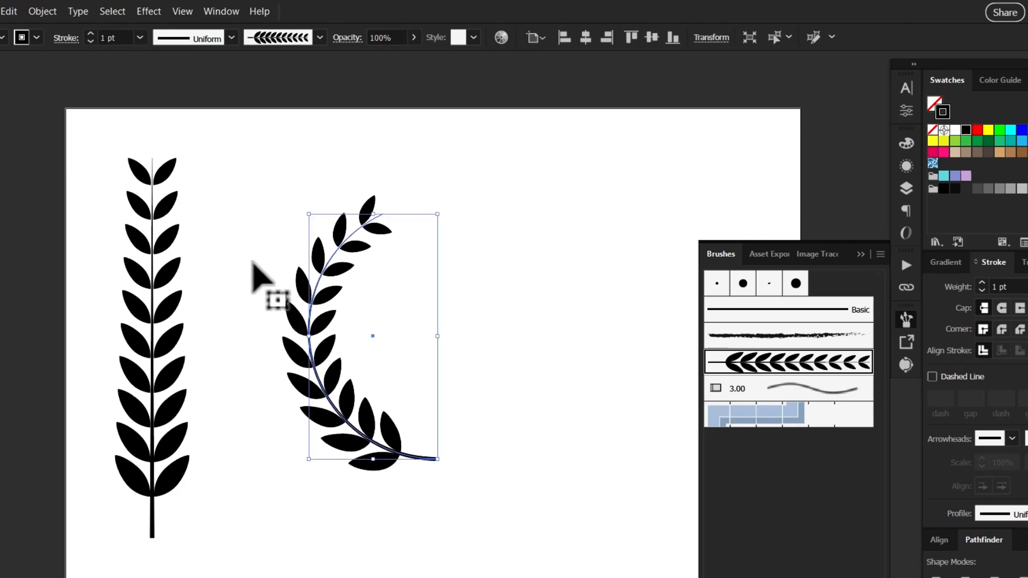
left_click(362, 391)
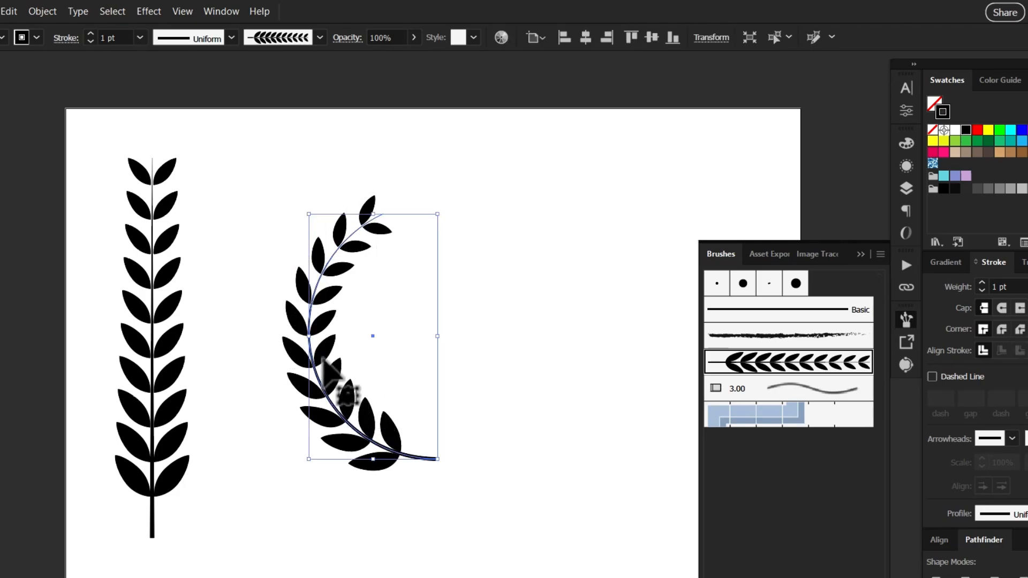
right_click(323, 369)
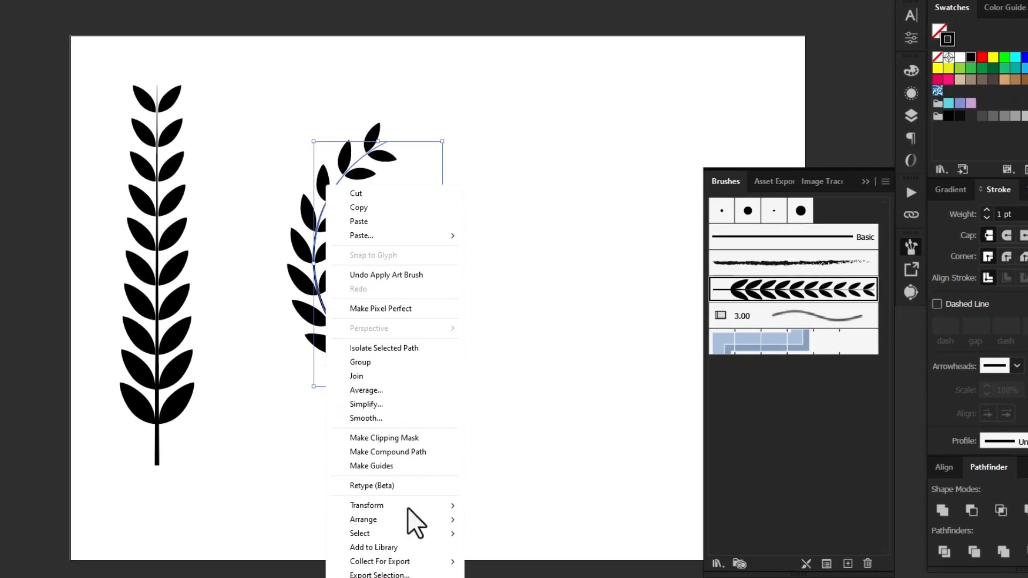
mouse_move(416, 506)
left_click(523, 438)
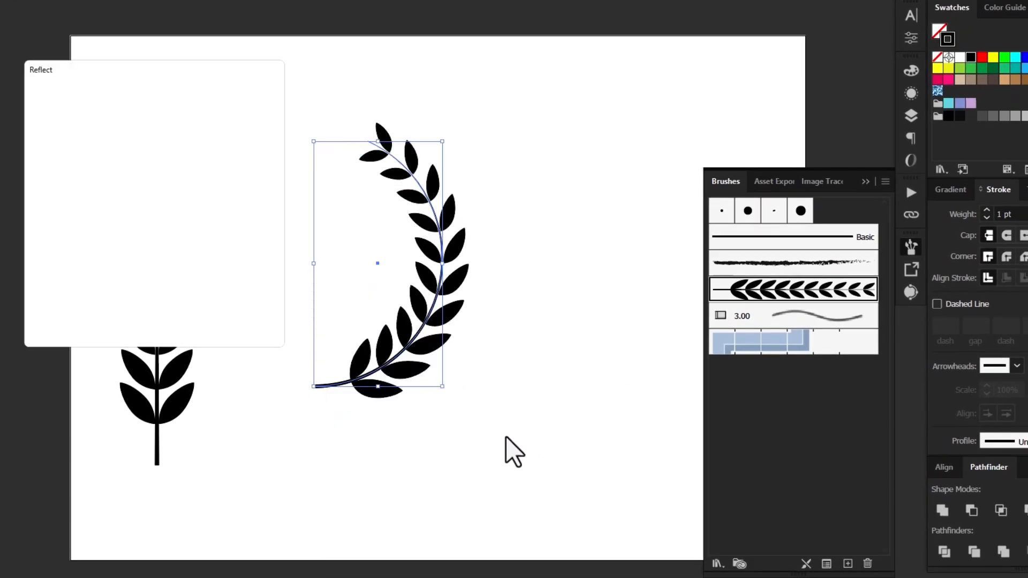
left_click(81, 314)
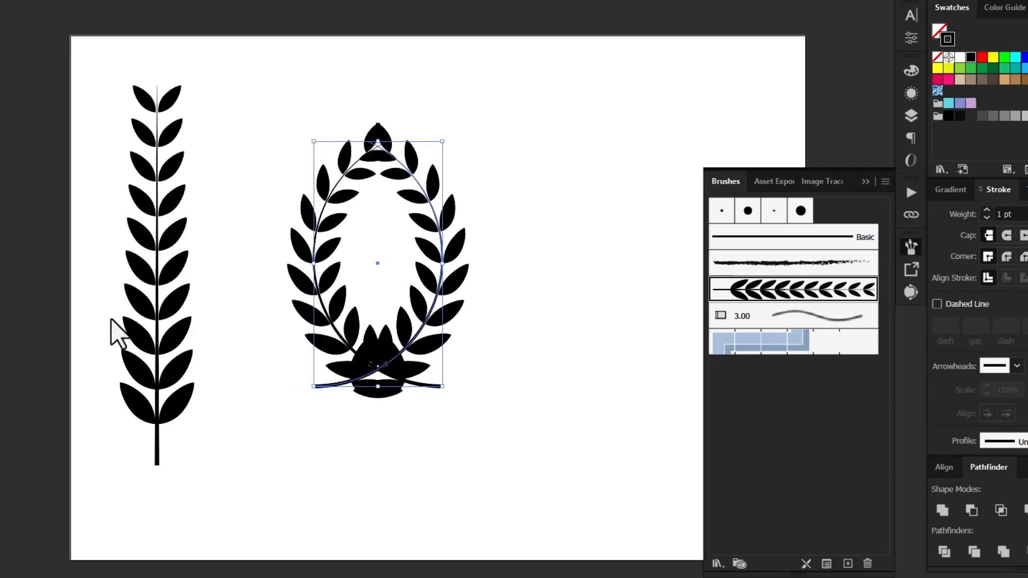
left_click_drag(434, 310, 581, 312)
Group the two curved branches and place the wreath, scaled down, in the artboard's upper-right corner.
left_click_drag(271, 103, 615, 452)
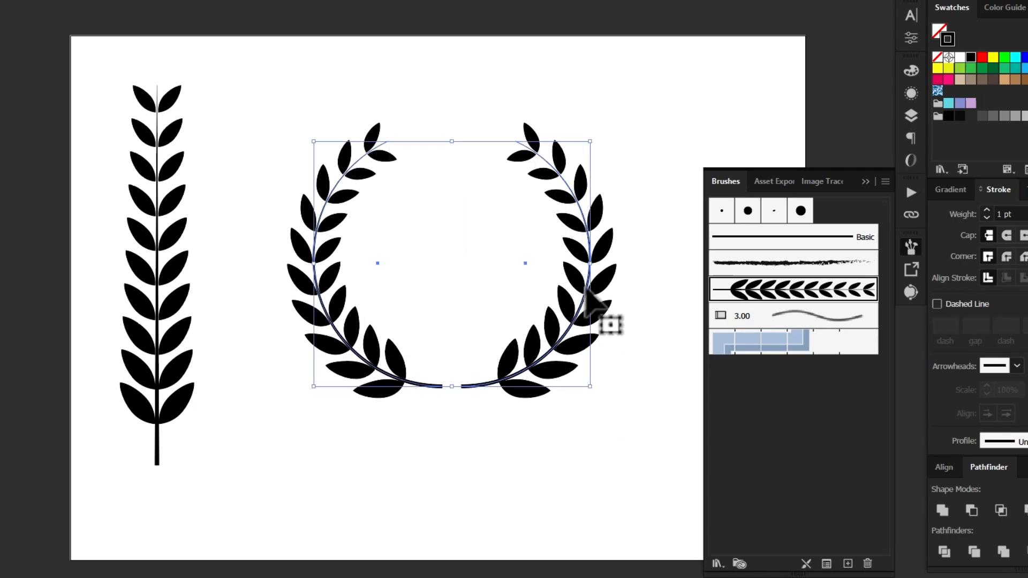
right_click(582, 208)
left_click(621, 362)
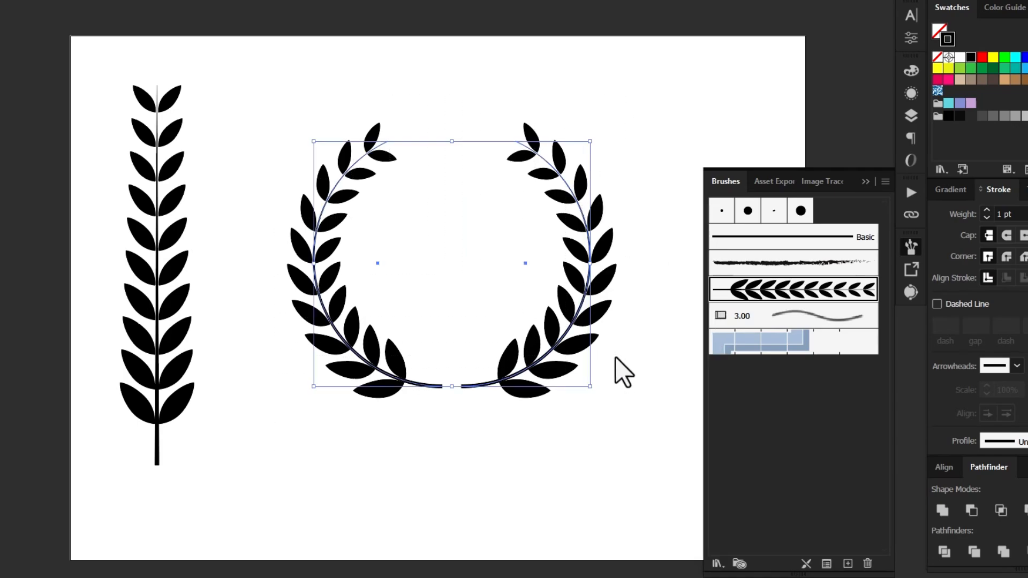
left_click_drag(456, 393, 697, 143)
left_click(448, 195)
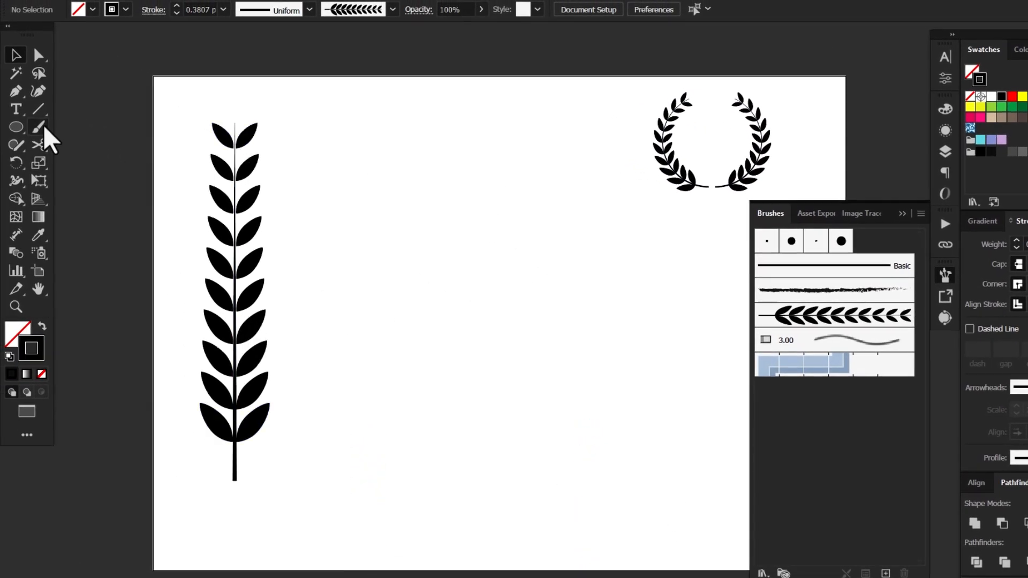
Draw an upright unfilled rectangle in the artboard's middle, right of the straight branch.
left_click_drag(18, 134, 90, 127)
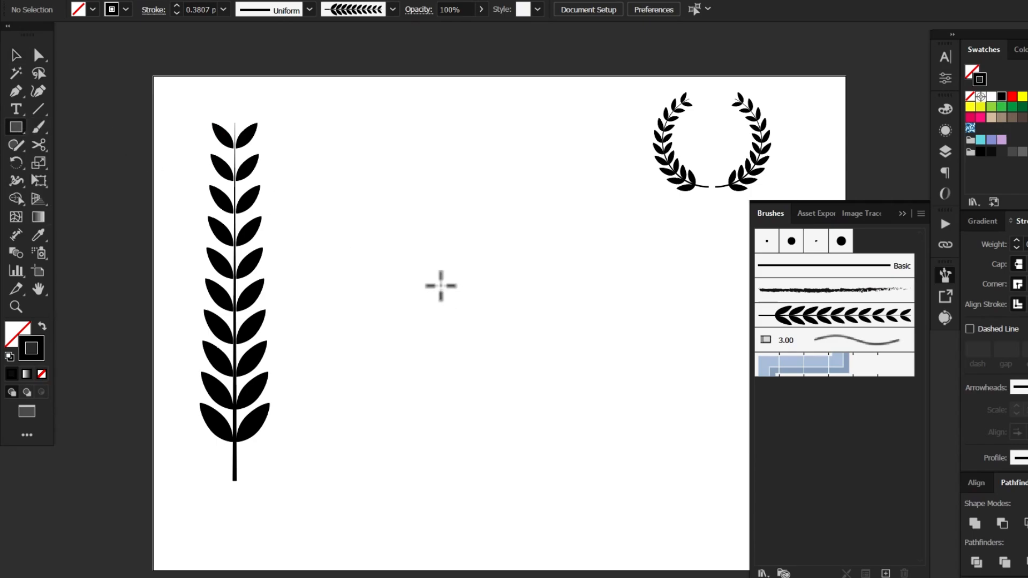
left_click_drag(370, 231, 467, 351)
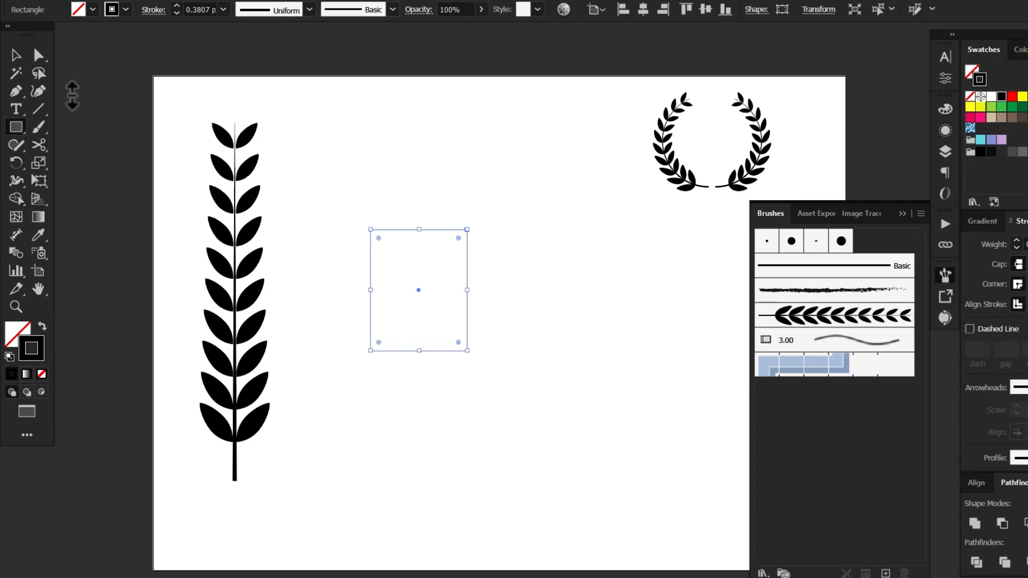
left_click(38, 55)
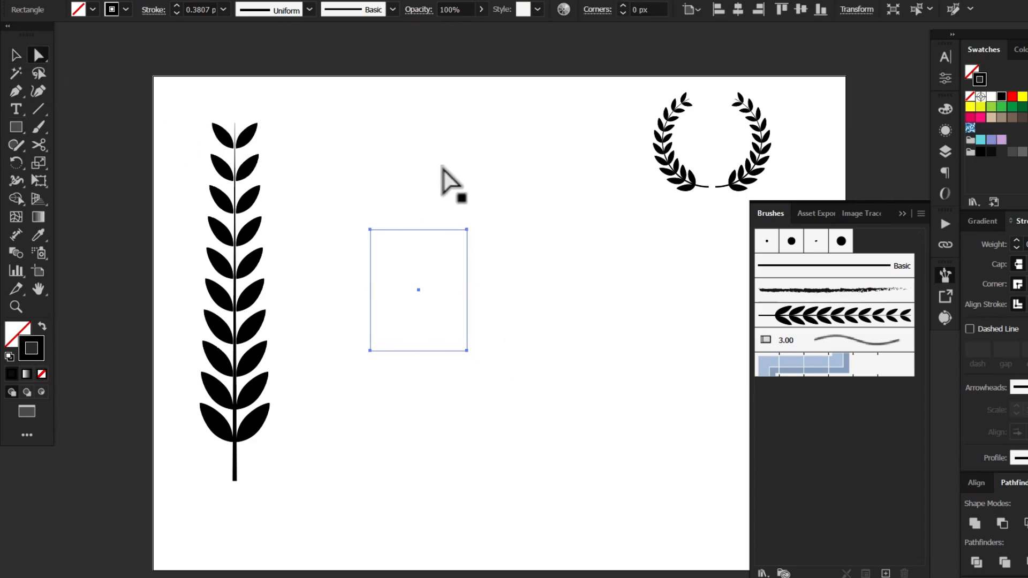
left_click(444, 167)
Give the rectangle a solid black fill and no stroke.
left_click_drag(343, 169, 516, 391)
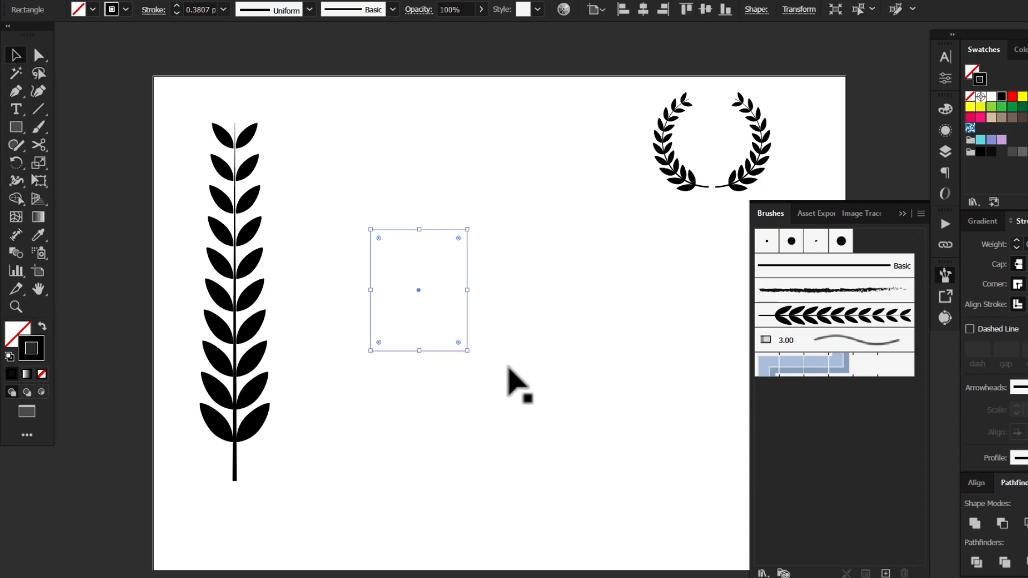
left_click(866, 97)
left_click(866, 72)
left_click(897, 96)
left_click(533, 282)
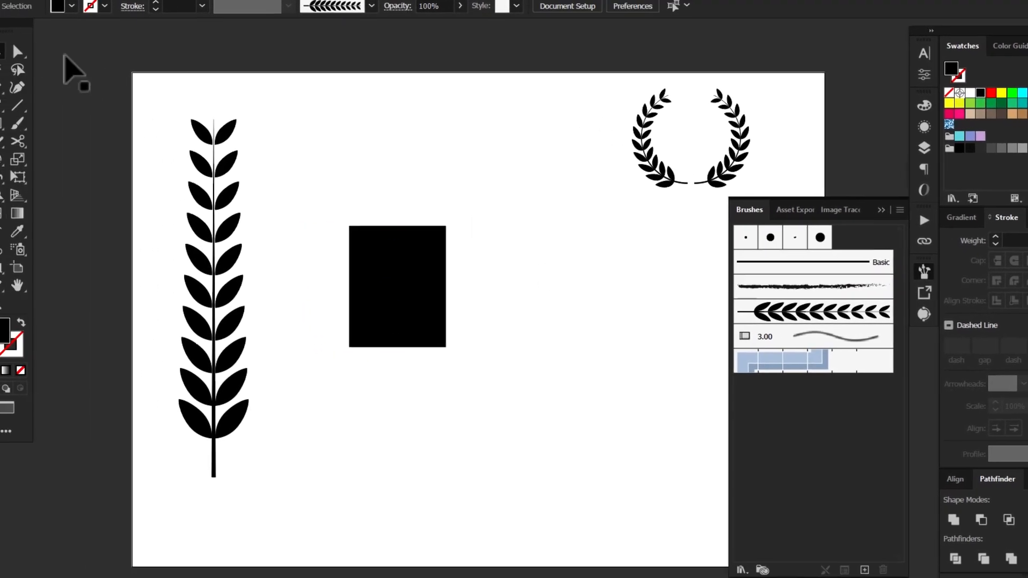
Lower the rectangle's two right anchor points together to slant it into a parallelogram.
mouse_move(524, 197)
left_mouse_down()
mouse_move(439, 360)
mouse_move(467, 372)
left_mouse_up()
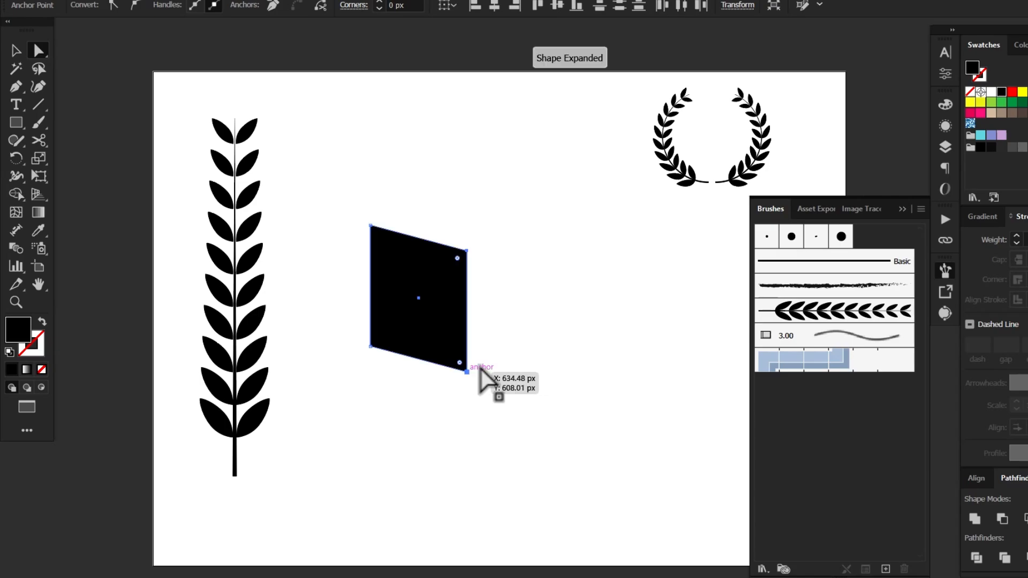
left_click(533, 294)
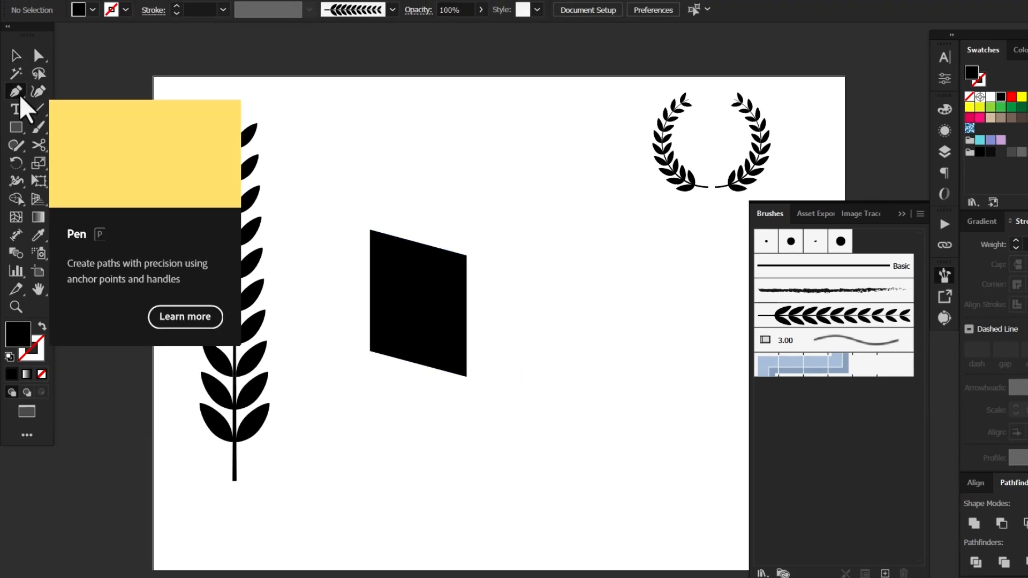
Round the parallelogram's upper-right corner with the Anchor Point tool, pulling out vertical handles to arch the top edge.
left_click(17, 93)
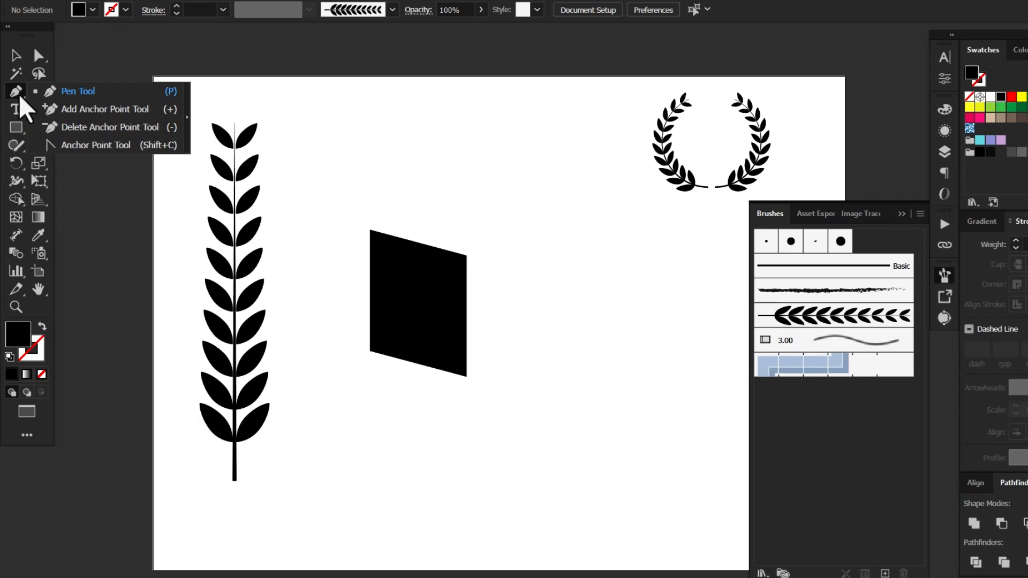
left_click(75, 147)
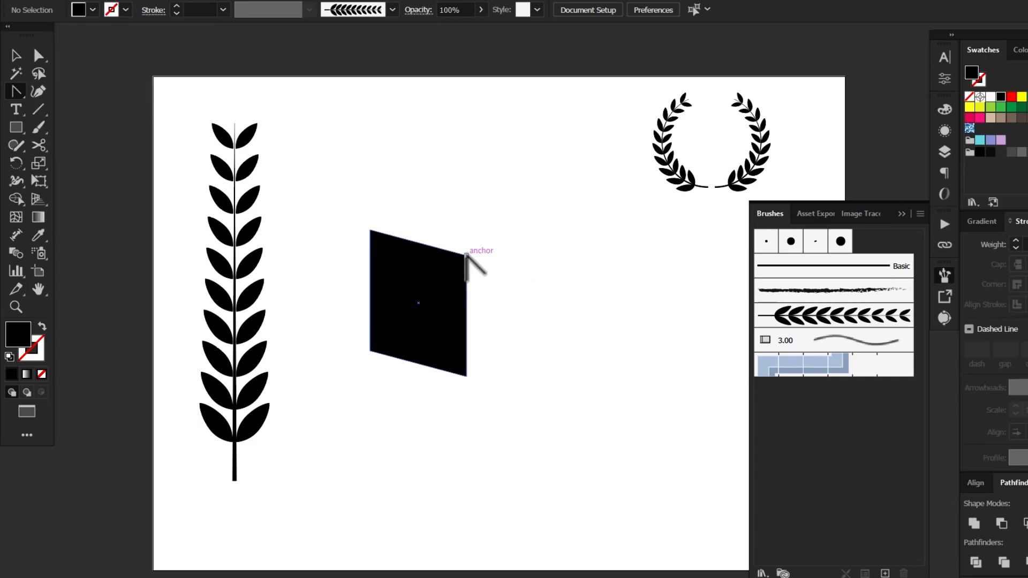
left_click(466, 256)
left_click_drag(467, 255, 470, 304)
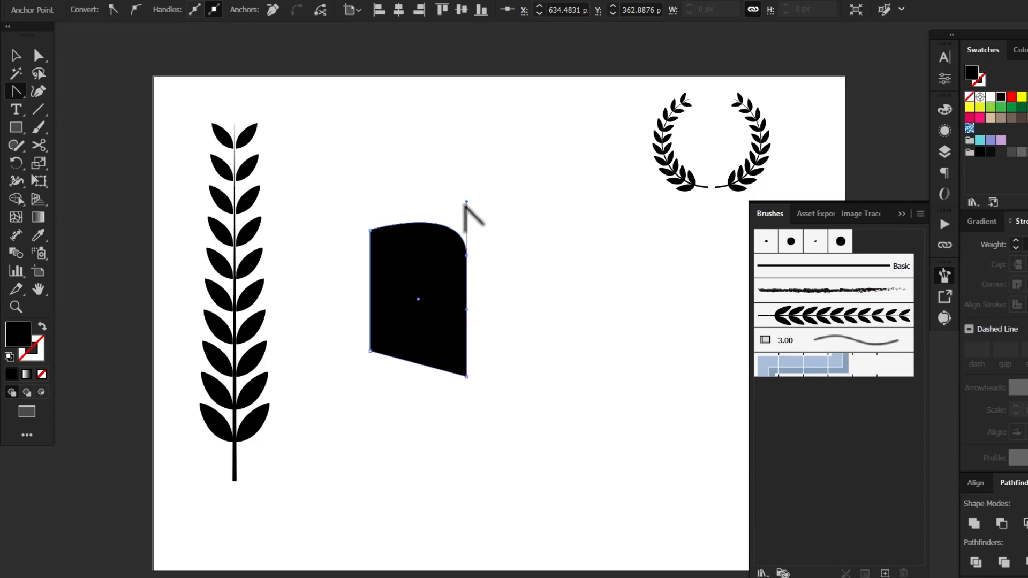
Tilt the upper-right corner's handle inward, and curve the lower-right corner with a matching inward-tilted handle so the bottom edge arches like the top.
left_click_drag(465, 200, 455, 199)
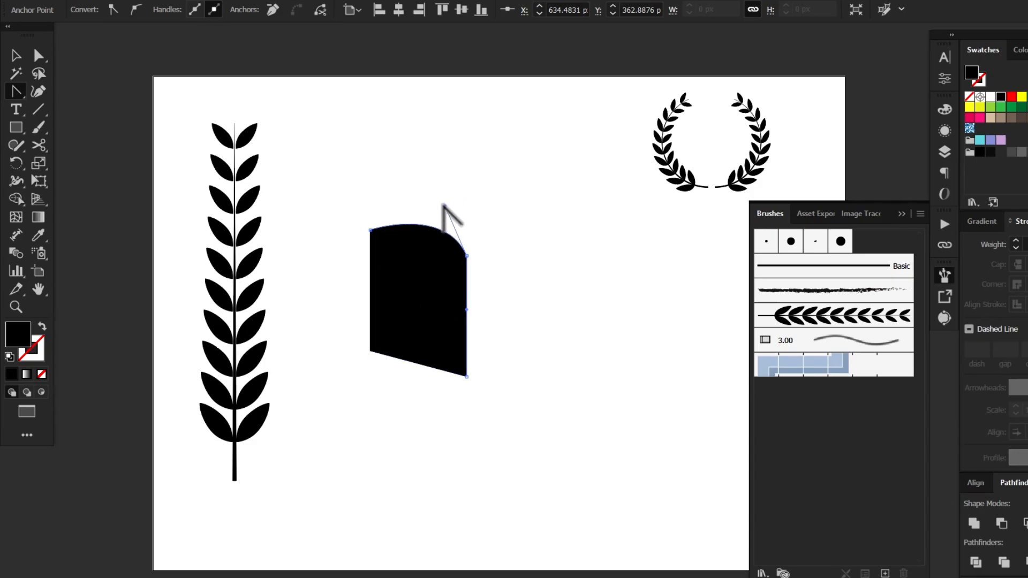
left_click_drag(440, 204, 443, 206)
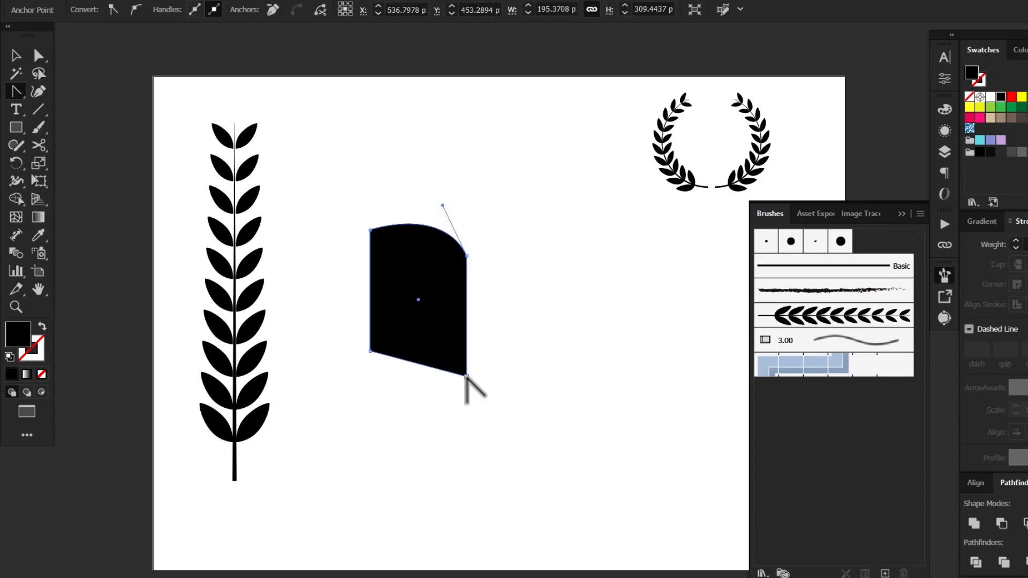
left_click(466, 376)
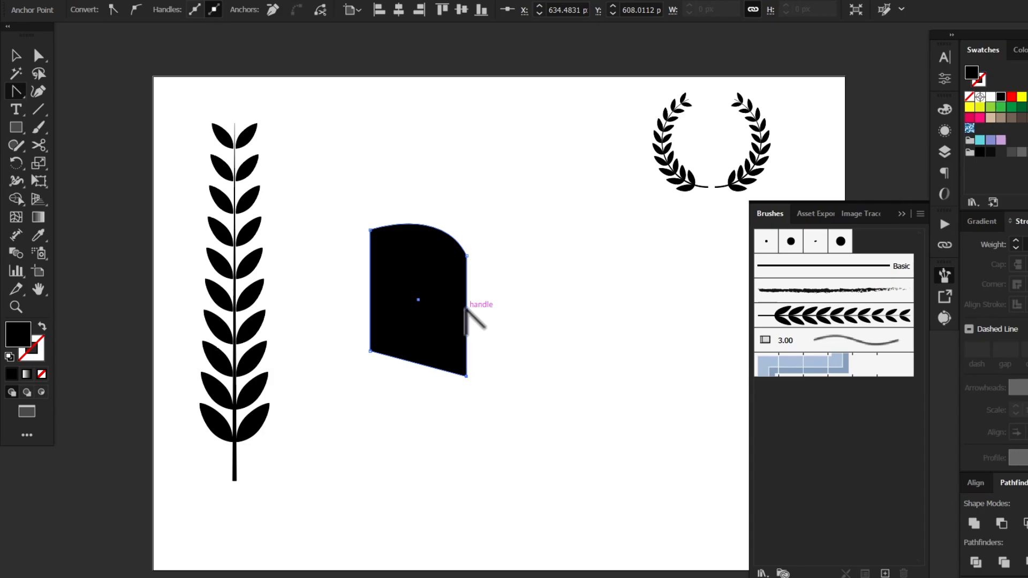
left_click_drag(467, 376, 465, 355)
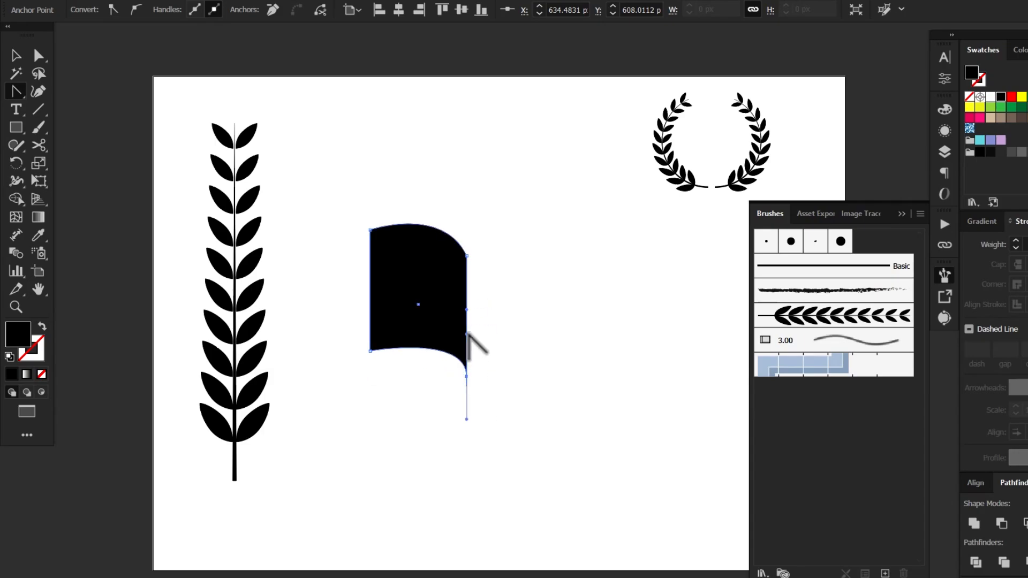
left_click_drag(465, 335, 454, 324)
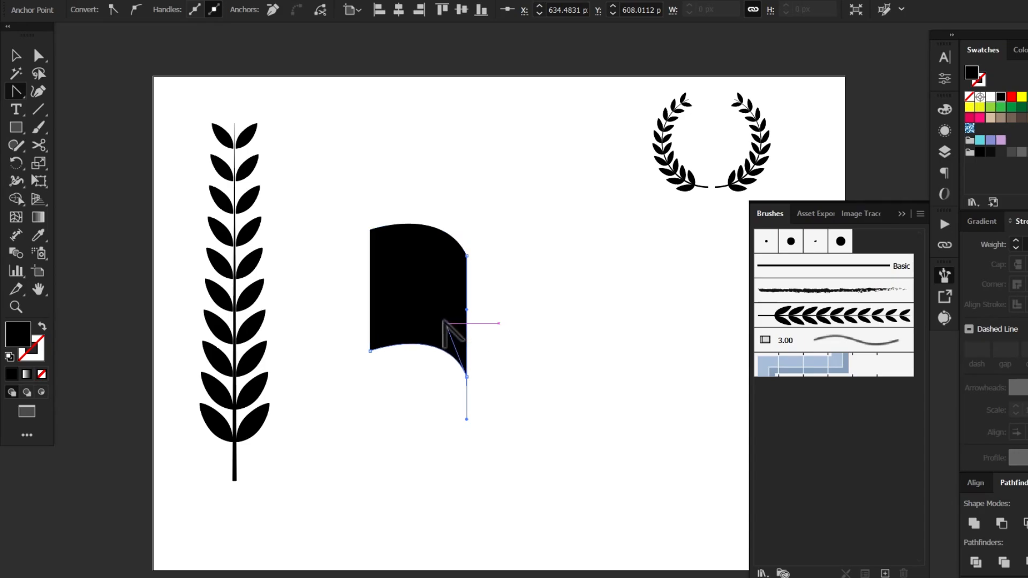
left_click_drag(444, 323, 446, 323)
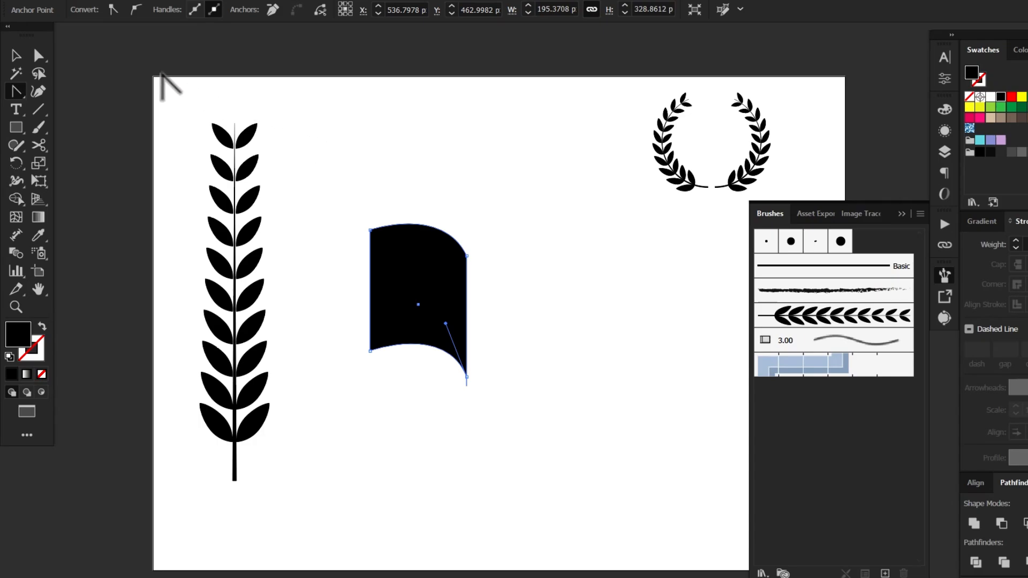
Reflect a copy of the curved black shape across the vertical axis and place it flush against the original's right side as an open book.
left_click(16, 55)
left_click(447, 153)
left_click(390, 273)
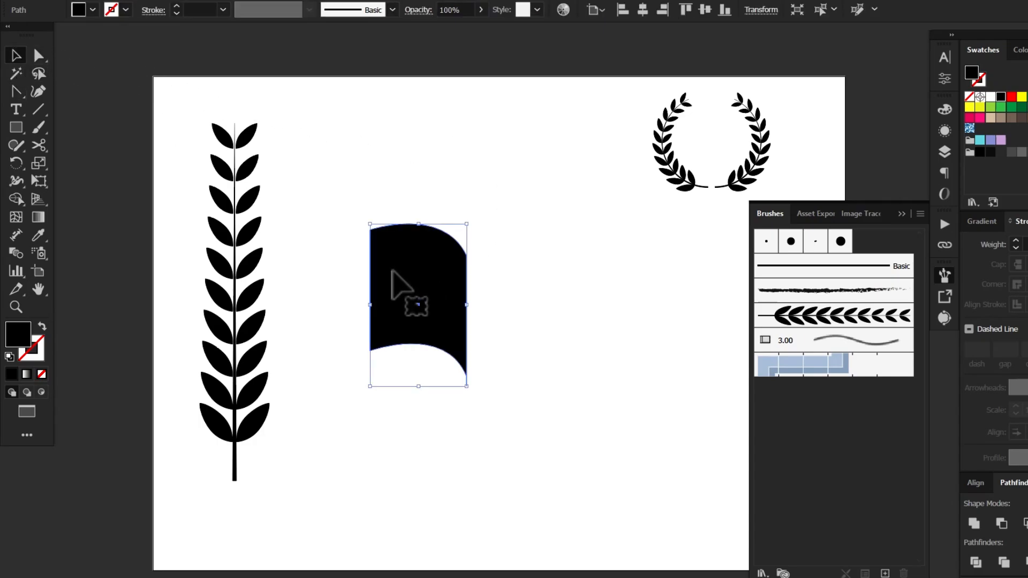
right_click(397, 270)
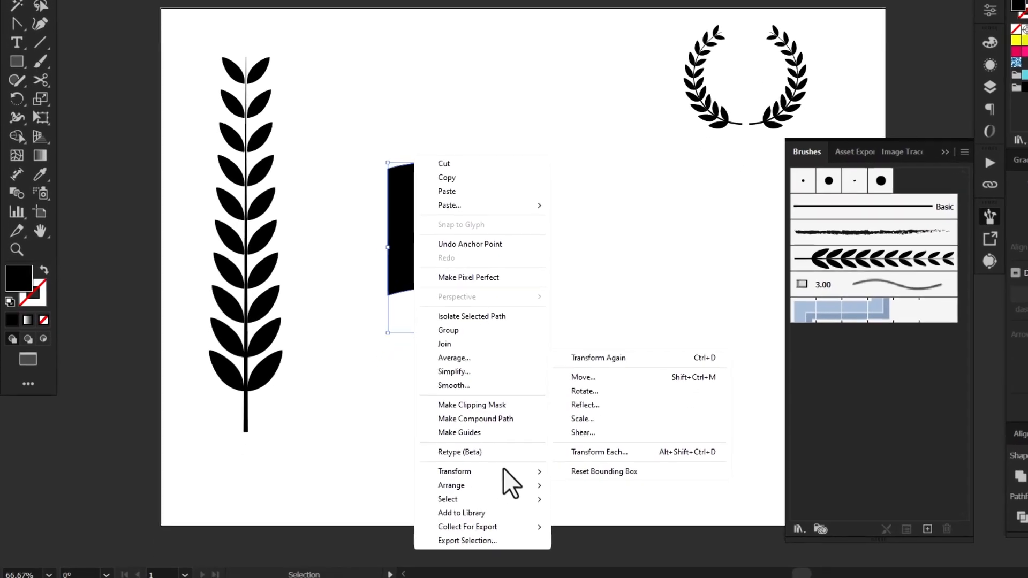
mouse_move(531, 470)
left_click(585, 404)
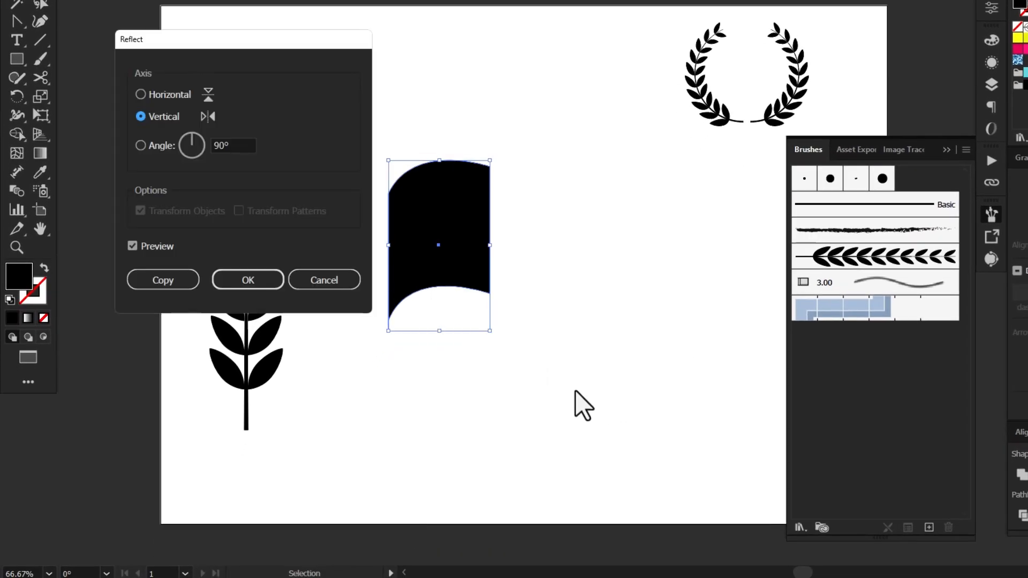
left_click(161, 279)
left_click_drag(427, 249, 525, 248)
left_click(484, 53)
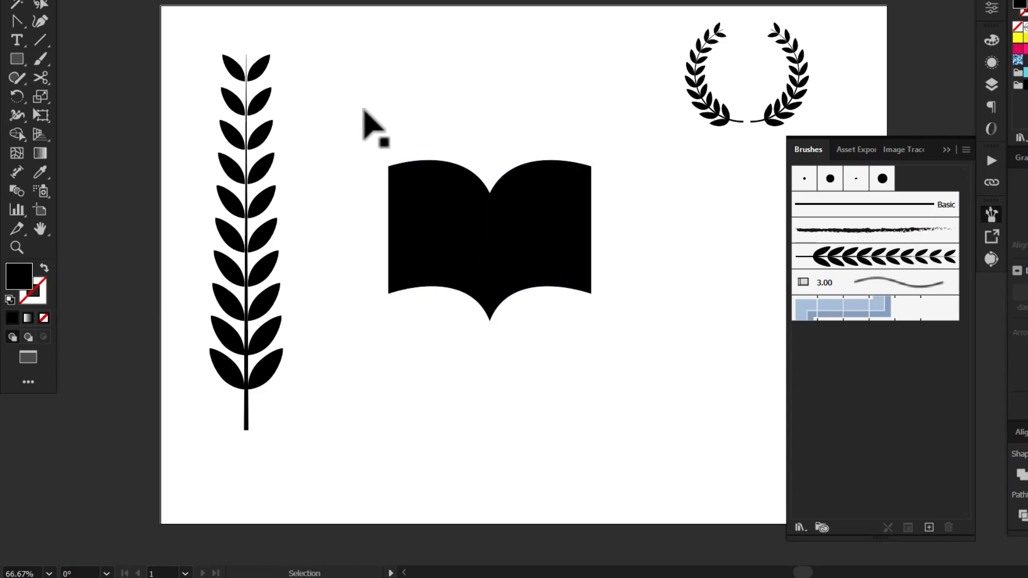
Unite the two book halves into one shape and slightly round its bottom center tip.
left_click_drag(417, 349, 610, 236)
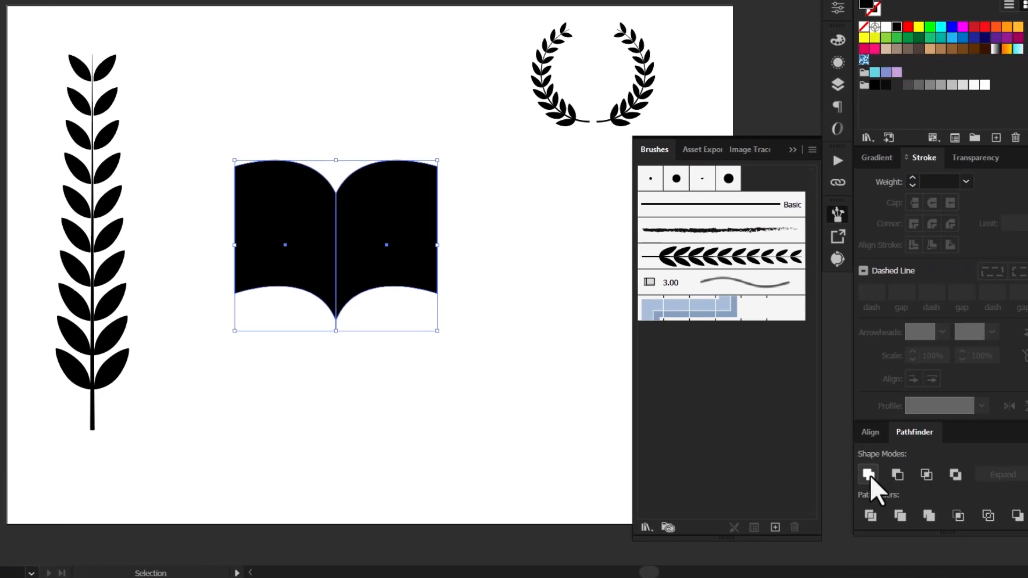
left_click(1021, 474)
left_click(326, 361)
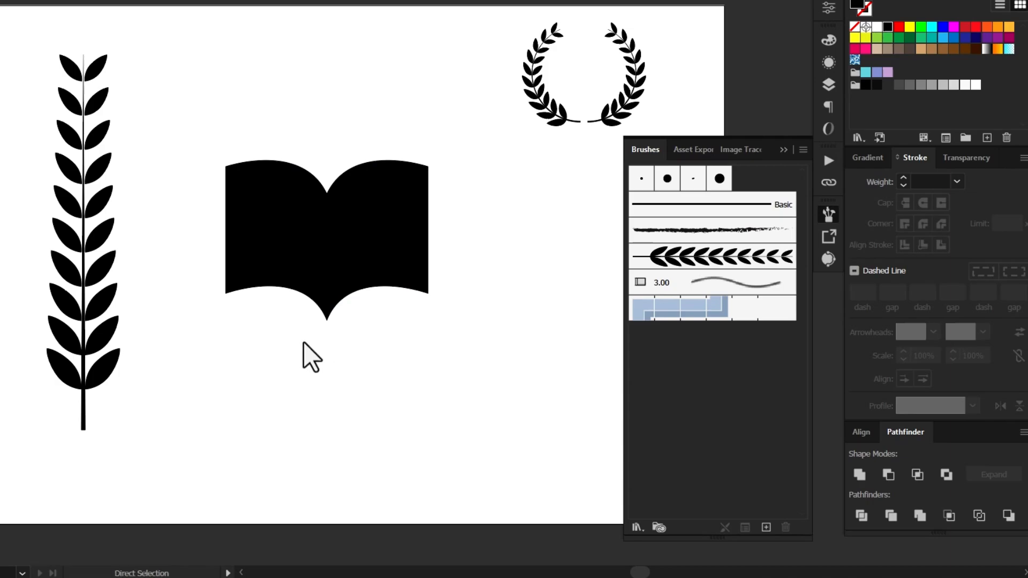
mouse_move(341, 312)
left_mouse_down()
mouse_move(333, 298)
mouse_move(352, 307)
left_mouse_up()
left_click(440, 327)
Duplicate the book shape straight upward so the copy overlaps the original and leaves a strip of it showing below.
key("v")
scroll(470, 363, "up", 1)
left_click(351, 281)
left_click(484, 286)
key("a")
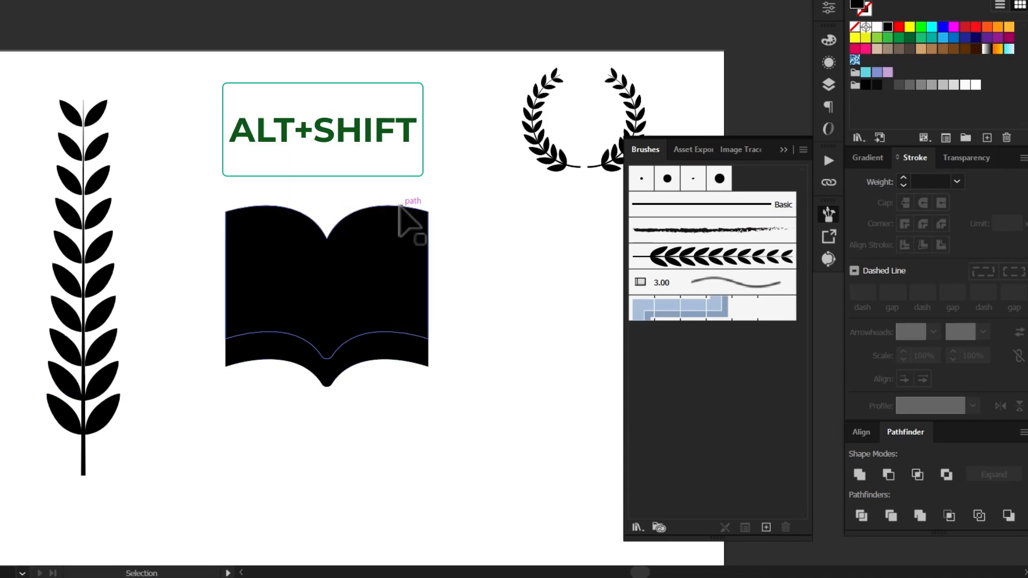
left_click_drag(373, 239, 377, 234)
key("ctrl+z")
Arrange the upper book copy in front of the original and fill it with dark grey.
left_click(436, 195)
left_click(370, 228)
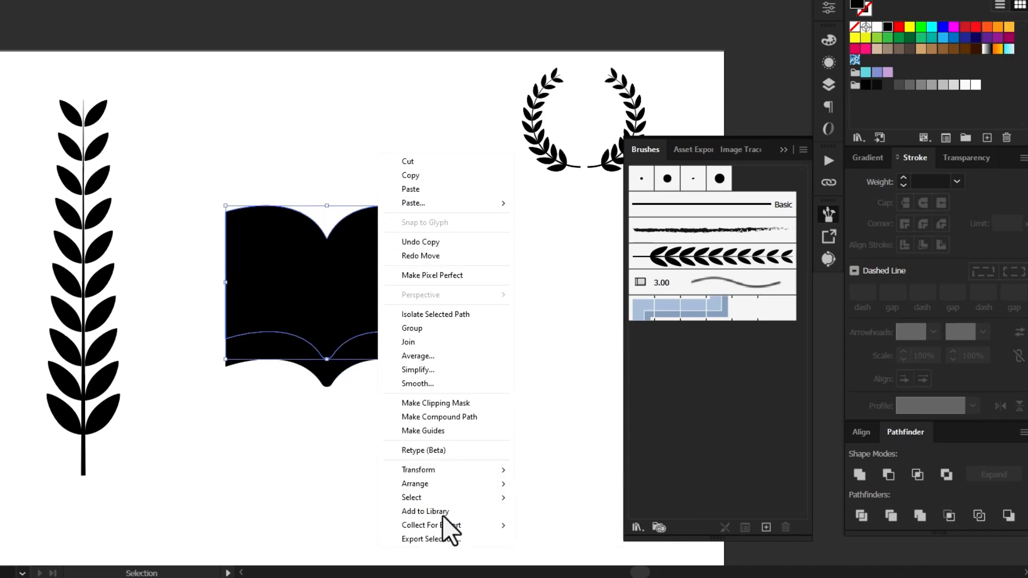
left_click(543, 483)
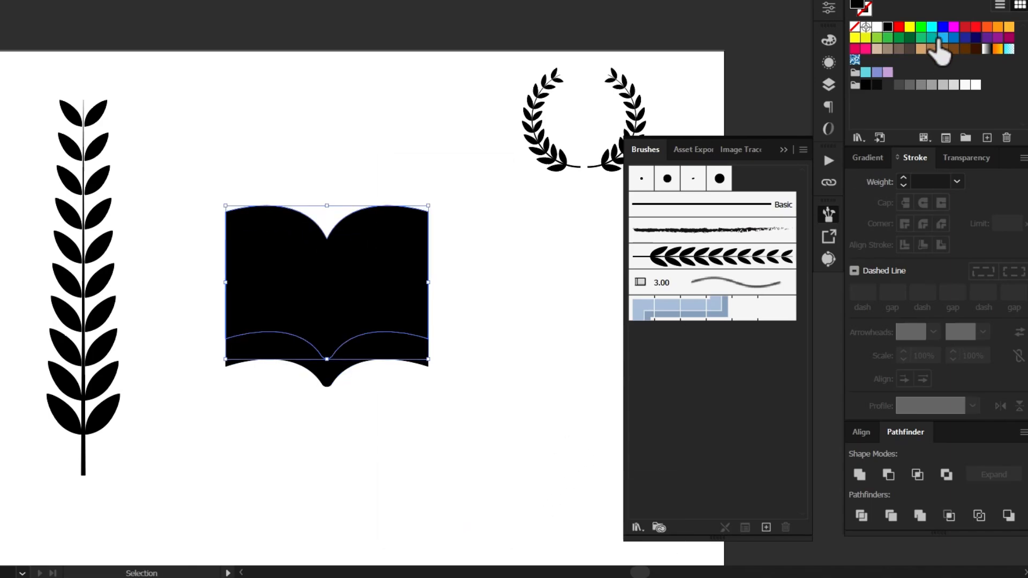
left_click(887, 85)
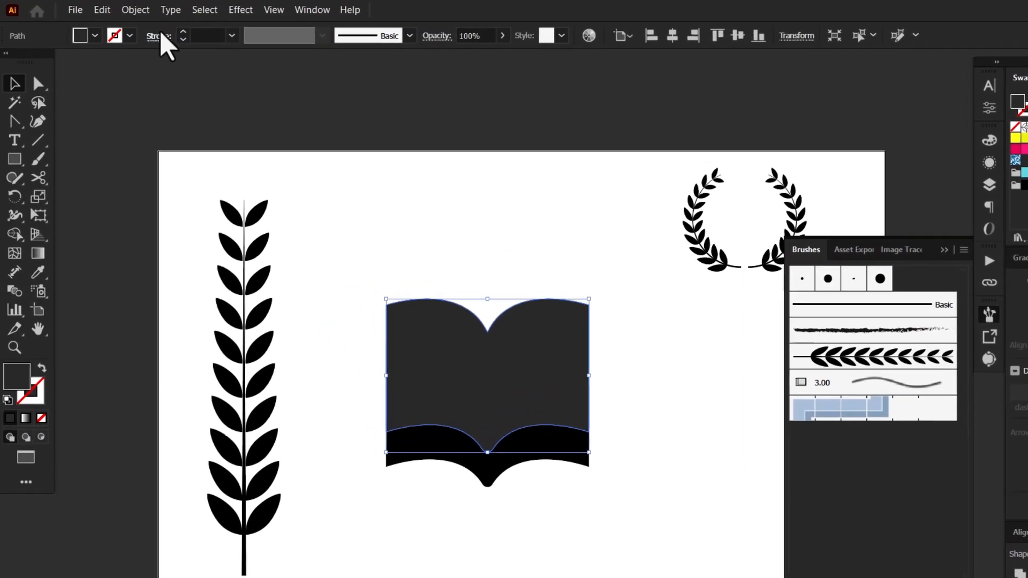
Offset the path of the dark grey book shape by 16 px with miter joins.
left_click(137, 11)
mouse_move(217, 337)
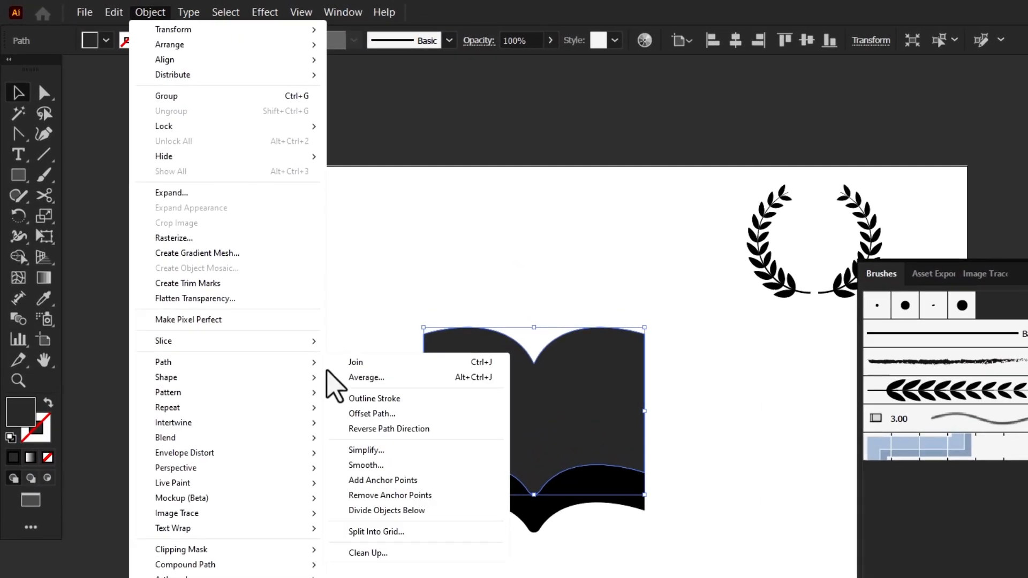
left_click(381, 415)
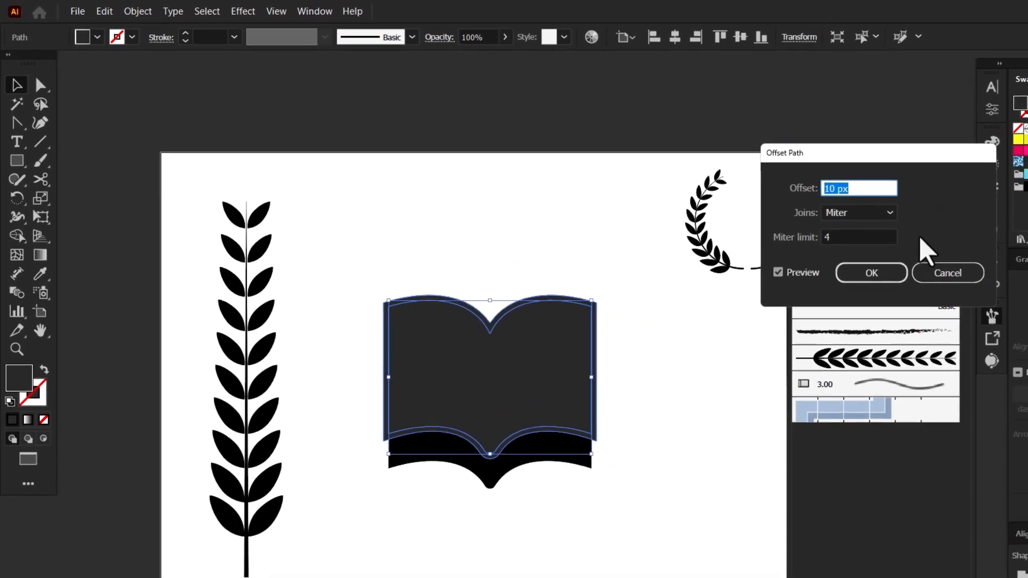
key("Up")
key("Up")
key("Up")
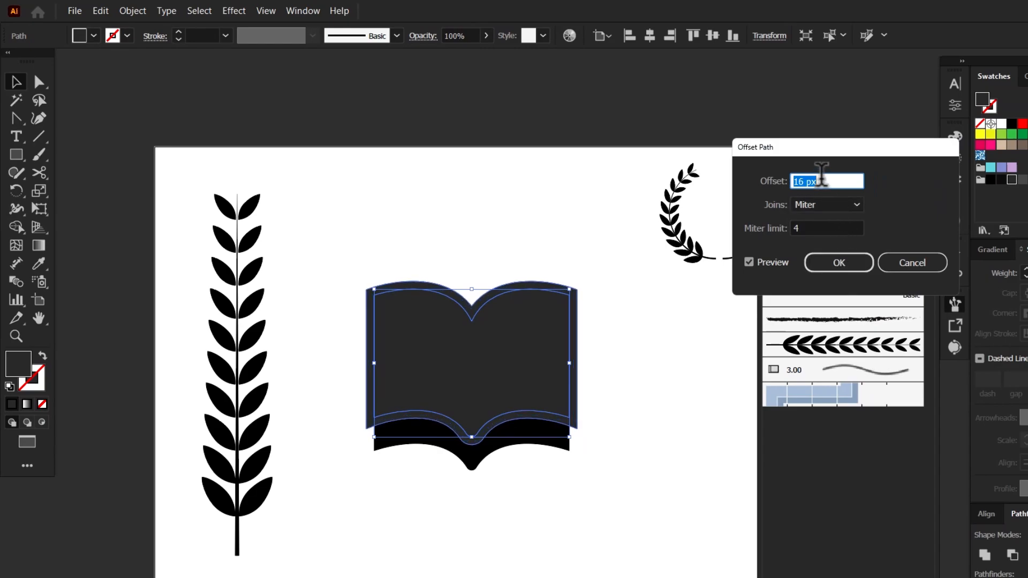
left_click(839, 262)
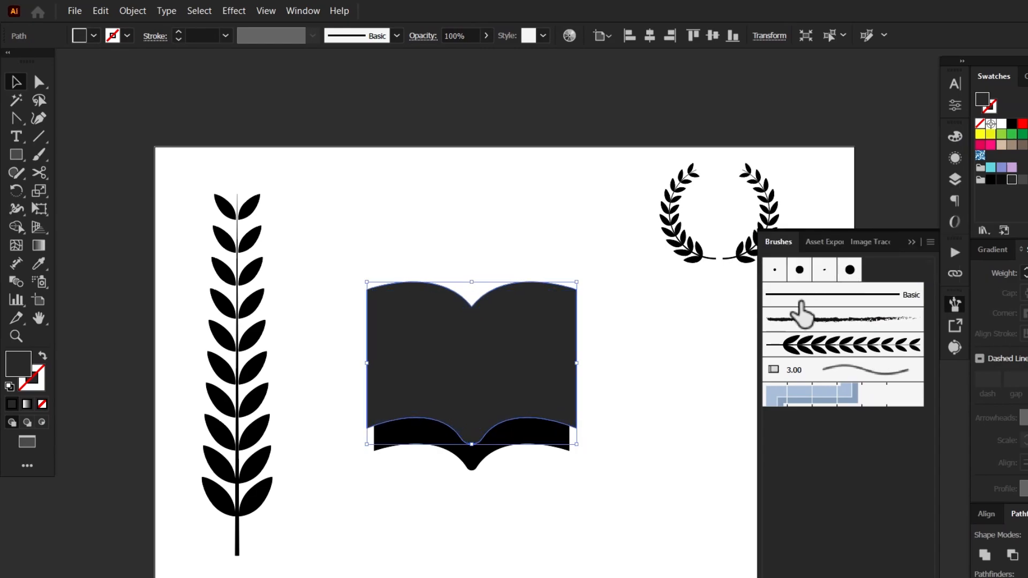
Remove the offset outline's areas with the Shape Builder tool, leaving an even gap between the dark grey pages and the black strip below.
left_click(544, 433, "shift")
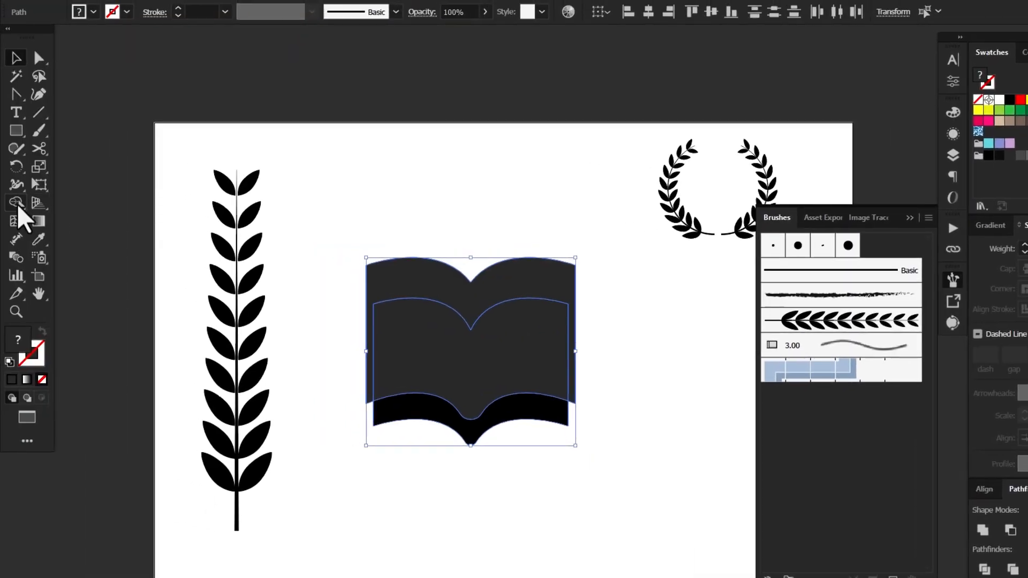
left_click(16, 227)
mouse_move(413, 260)
left_mouse_down()
mouse_move(431, 328)
mouse_move(482, 364)
left_mouse_up()
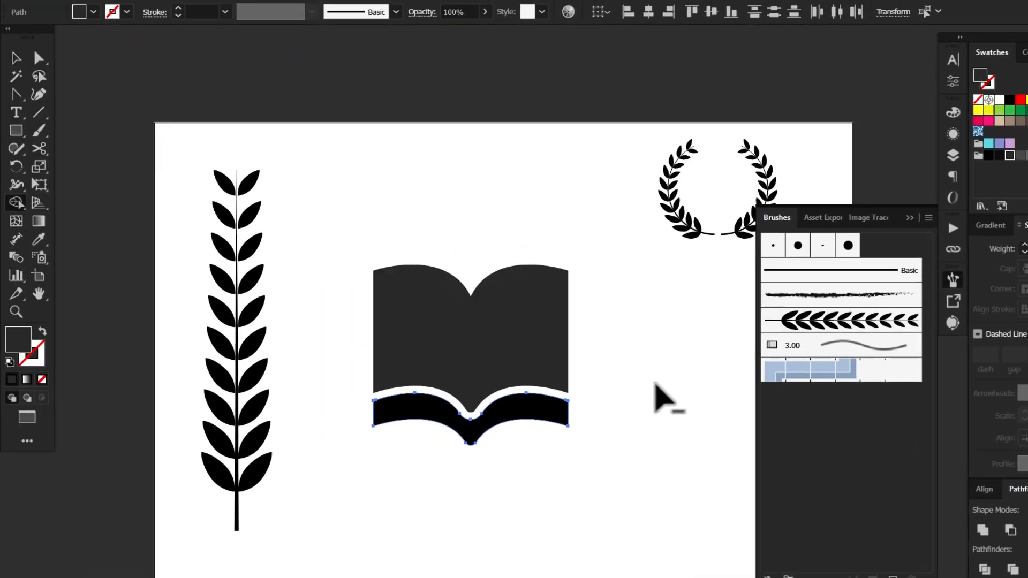
key("v")
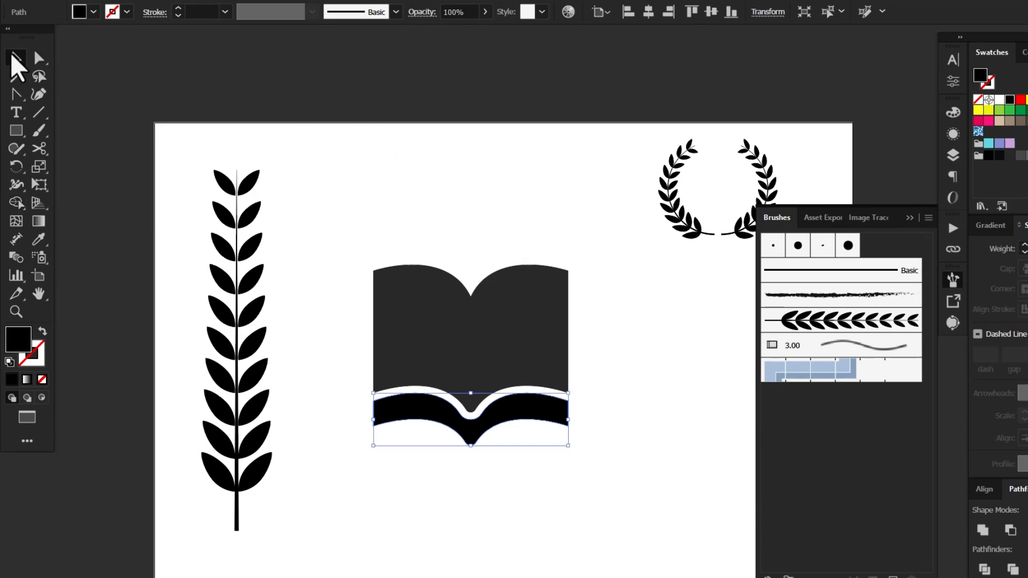
left_click(327, 147)
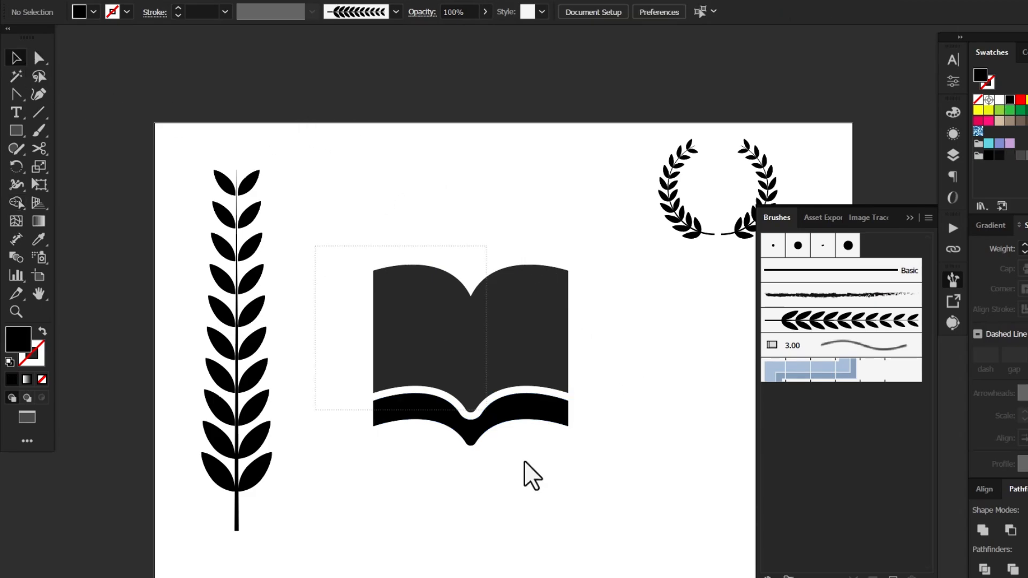
Fill both parts of the book with the same near-black swatch.
left_click_drag(524, 461, 607, 535)
left_click(1000, 156)
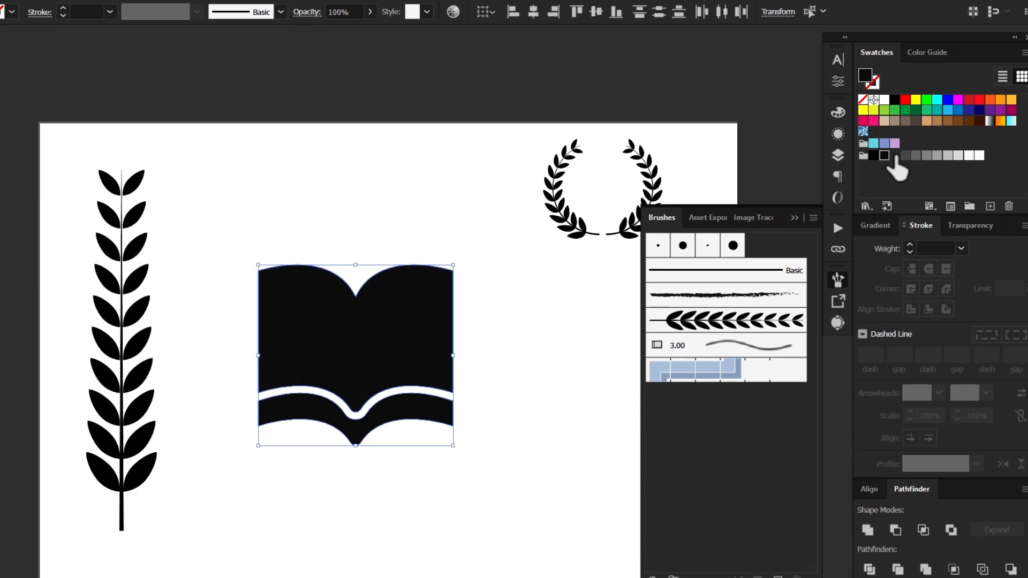
left_click(214, 220)
left_click(354, 391)
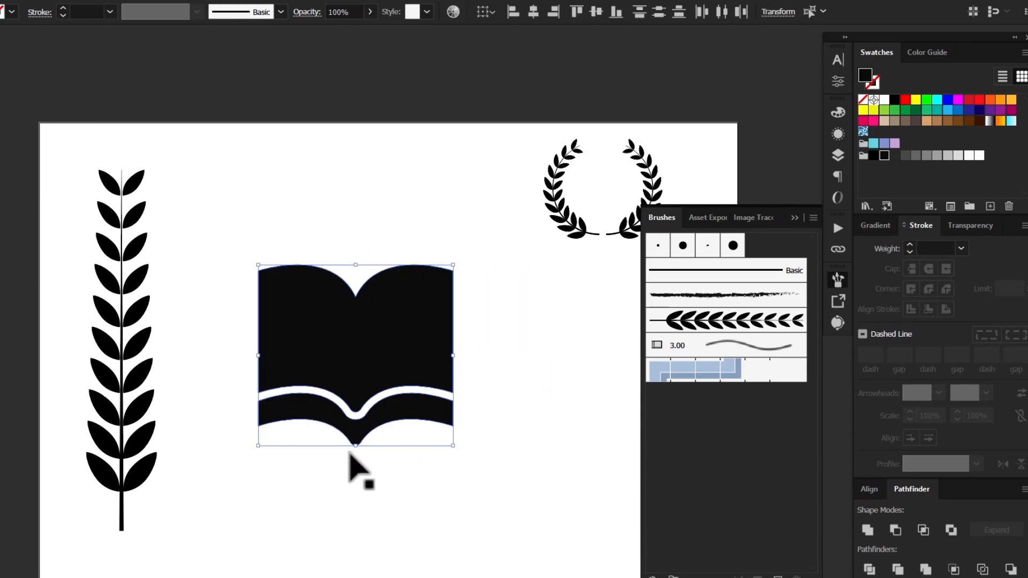
Shrink the book to less than half its size and move it near the artboard's top edge, beside the straight branch.
left_click_drag(359, 445, 356, 402)
left_click_drag(402, 337, 307, 208)
left_click_drag(266, 280, 266, 221)
left_click(268, 392)
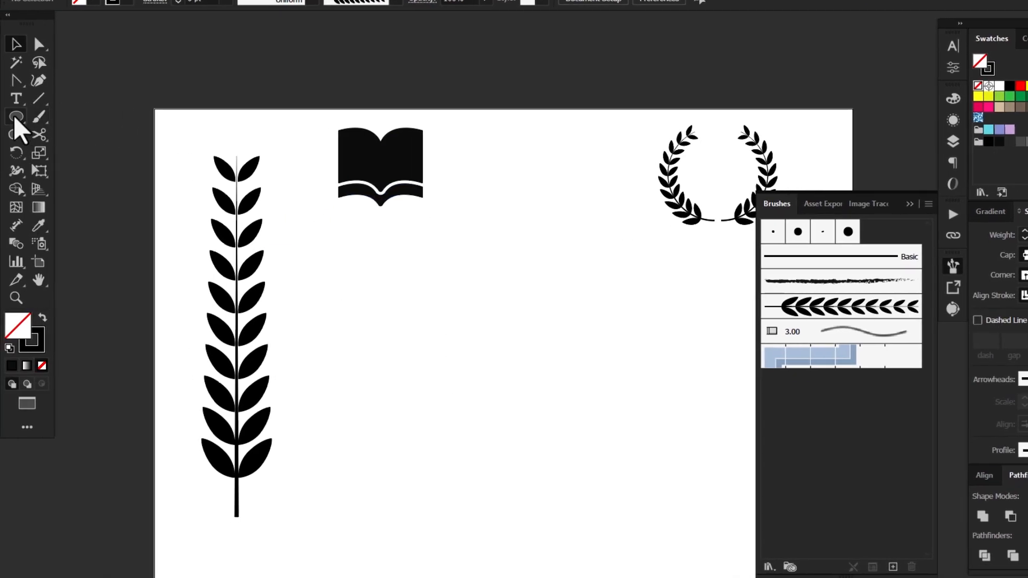
Draw a circle below the book and give it a solid black fill with no stroke.
left_click_drag(474, 328, 526, 412)
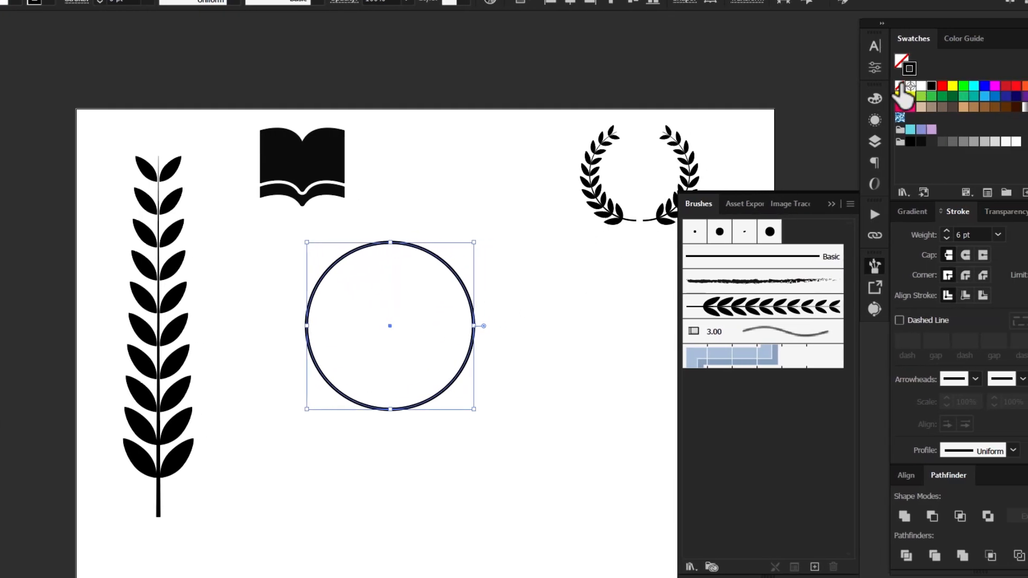
left_click(949, 85)
left_click(932, 86)
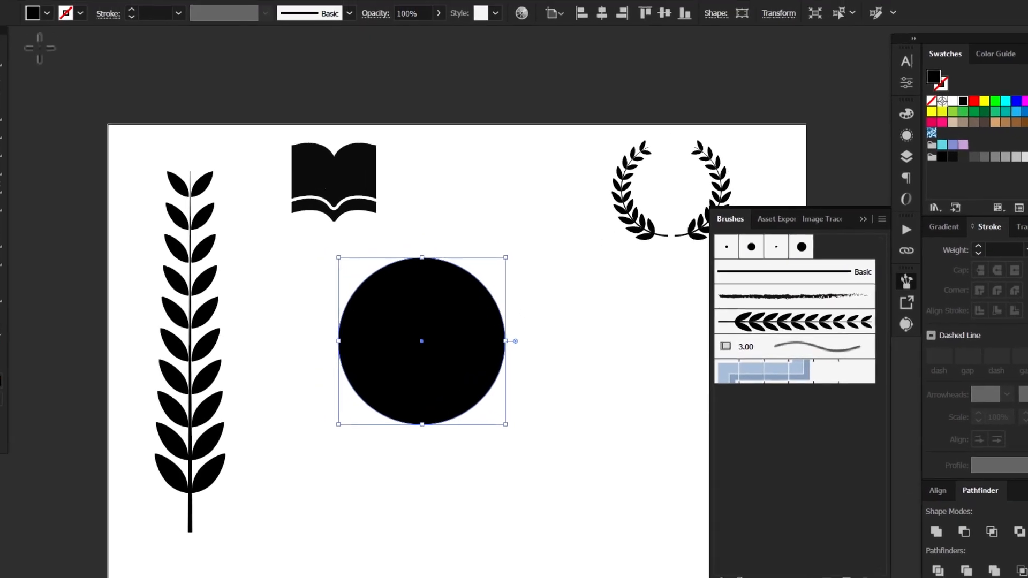
Duplicate the black circle horizontally so the two overlap, and intersect them into an upright pointed leaf shape.
left_click(386, 427)
left_click_drag(369, 343, 395, 343)
left_click_drag(474, 380, 555, 397)
left_click_drag(487, 227, 640, 492)
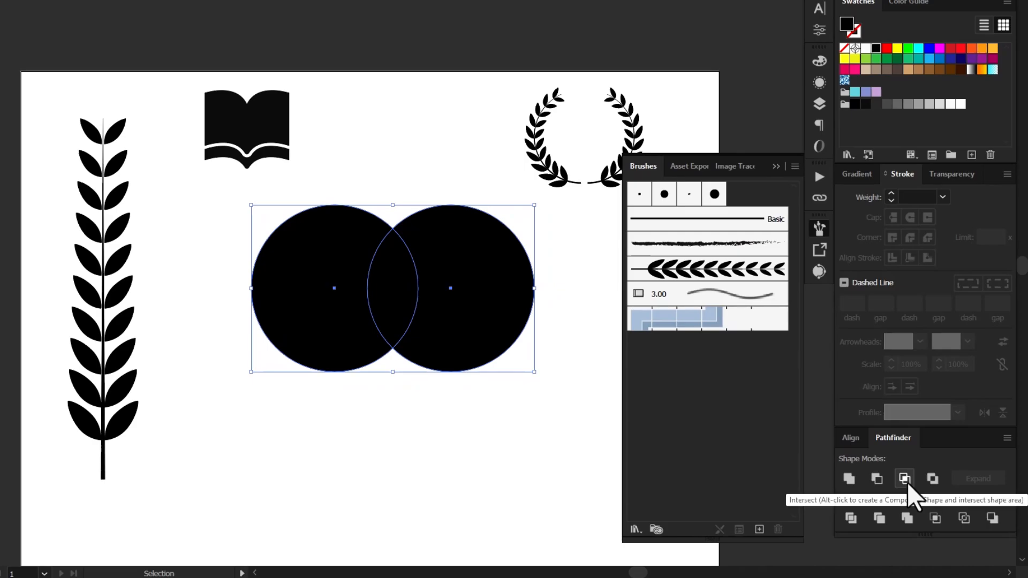
left_click(905, 479)
left_click_drag(400, 289, 392, 316)
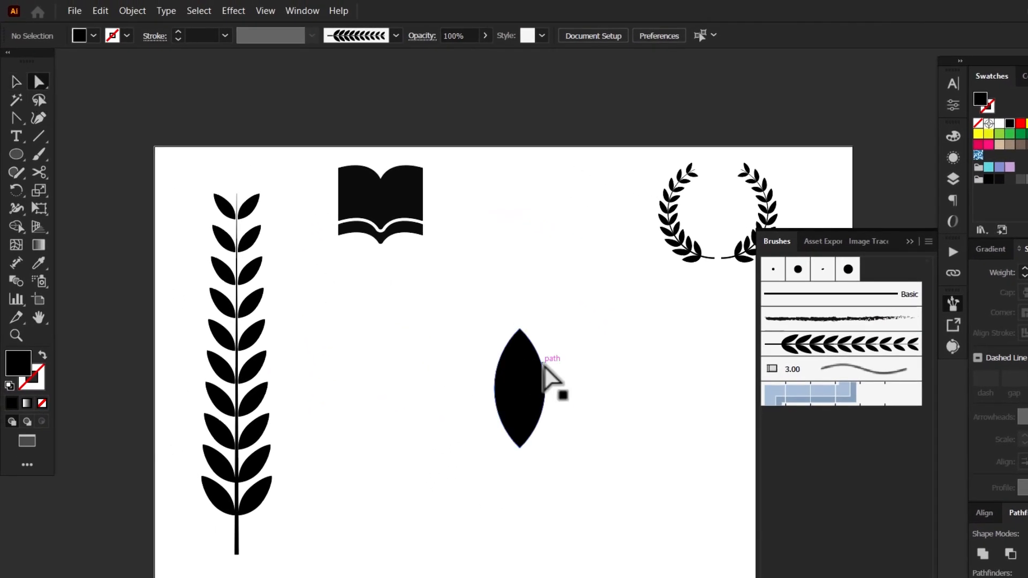
Pull the leaf's top point slightly upward and bend its upper-left edge inward to form a flame.
left_click_drag(519, 328, 519, 313)
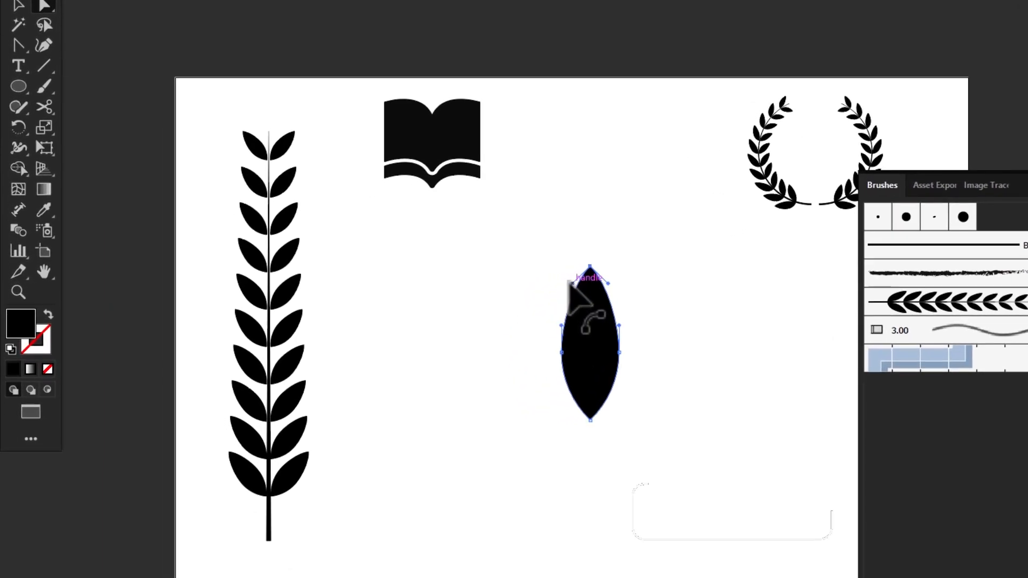
left_click_drag(569, 281, 583, 328)
left_click(563, 353)
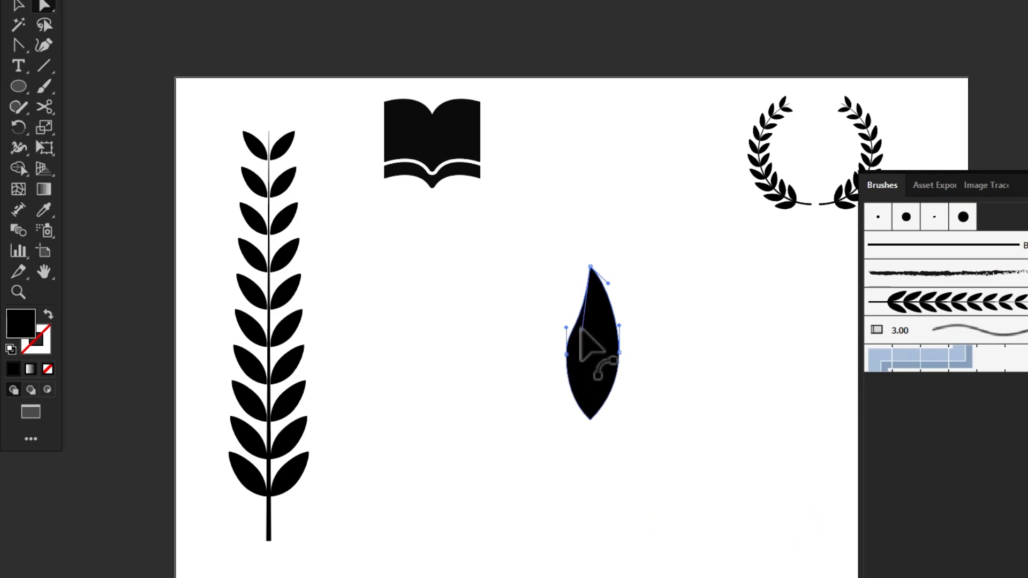
left_click(553, 269)
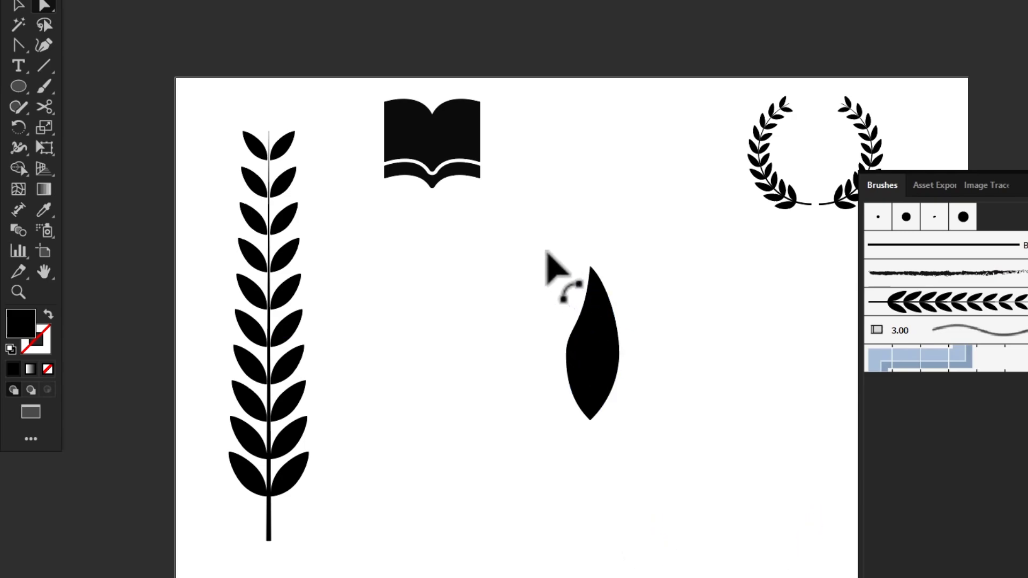
Enlarge the flame shape proportionally by about a quarter.
left_click(18, 43)
left_click(602, 407)
mouse_move(592, 467)
left_mouse_down()
mouse_move(599, 529)
mouse_move(594, 449)
left_mouse_up()
left_click(698, 409)
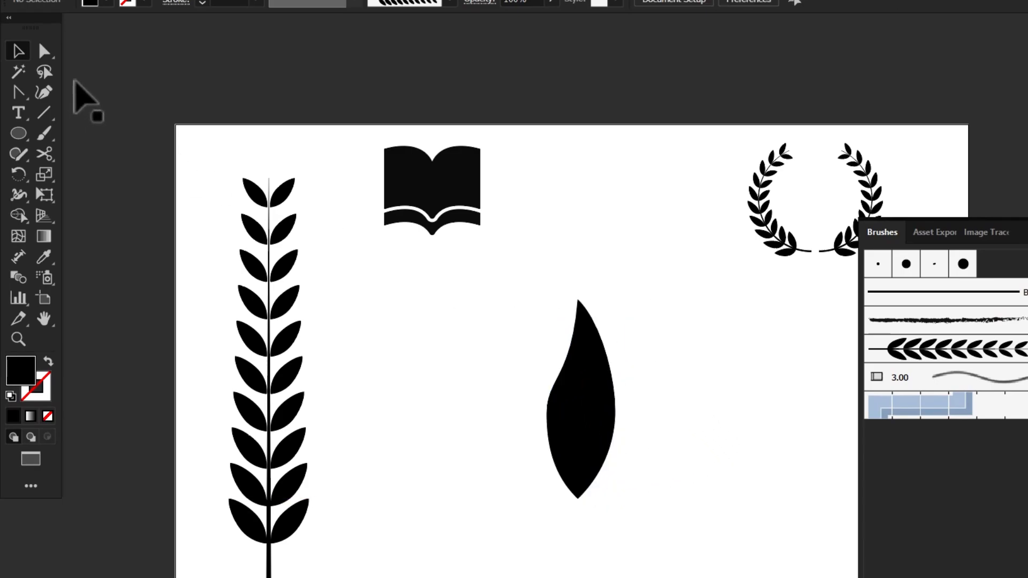
Draw a short, slightly slanted line just left of the flame and give it an 8 pt black stroke.
left_click(43, 114)
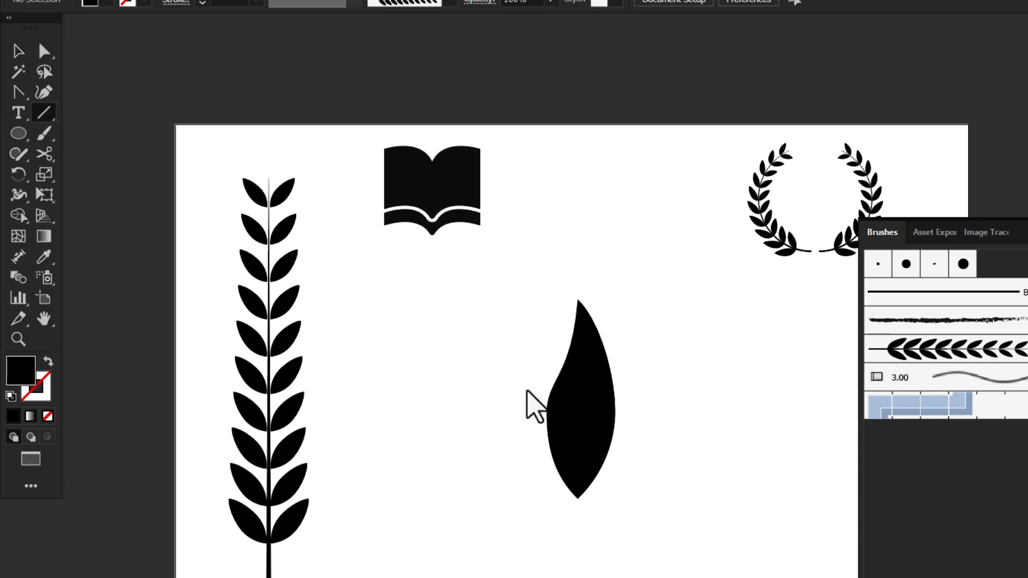
left_click_drag(499, 388, 529, 395)
left_click(931, 230)
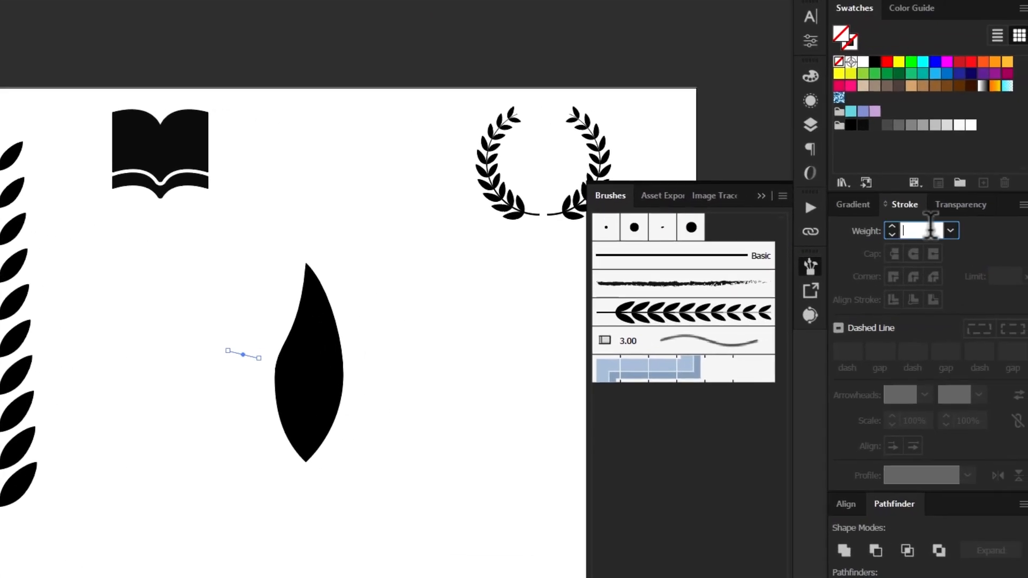
type("0.5")
key("Return")
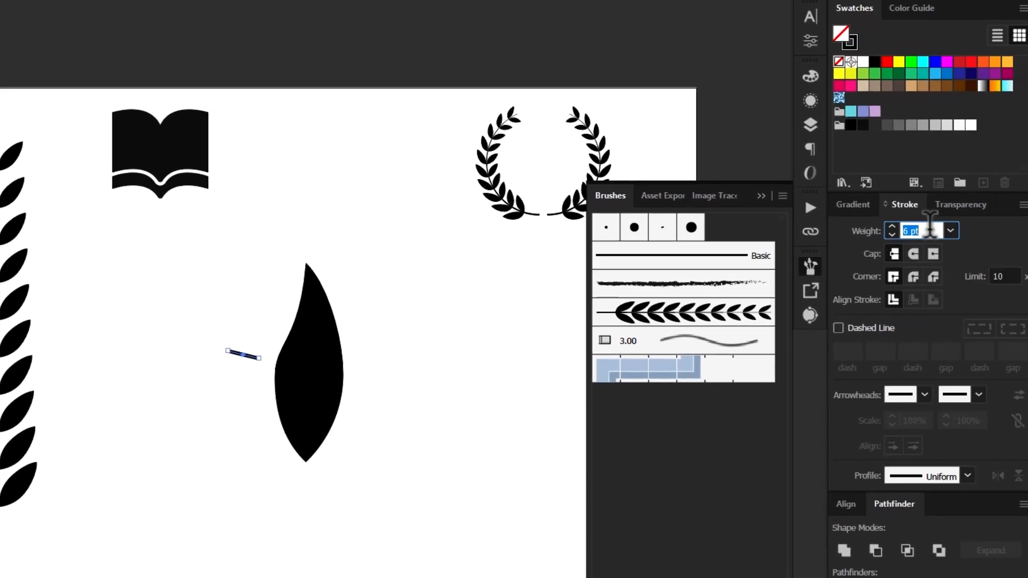
key("Return")
left_click(230, 401)
left_click(242, 355)
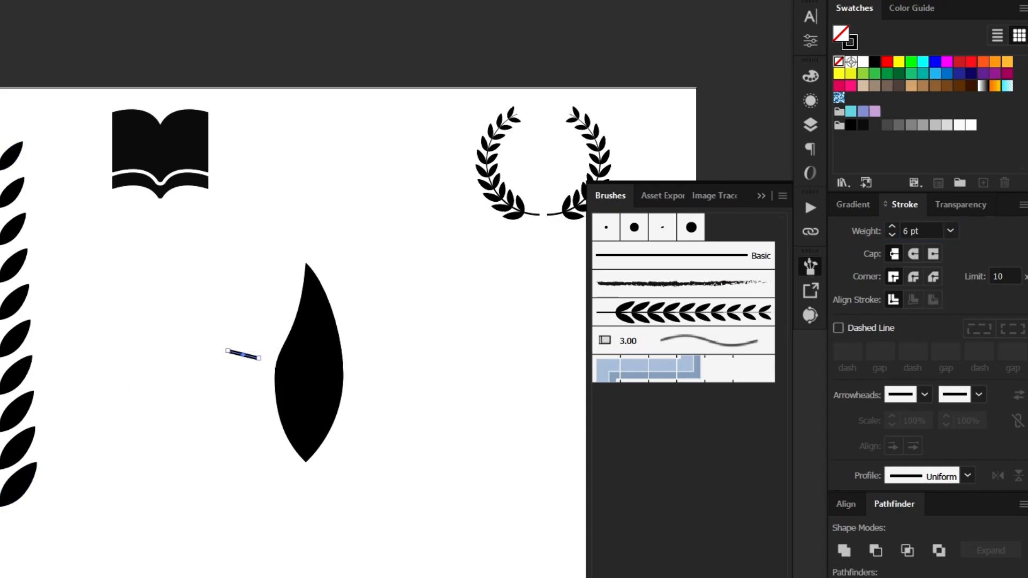
left_click(930, 227)
key("Up")
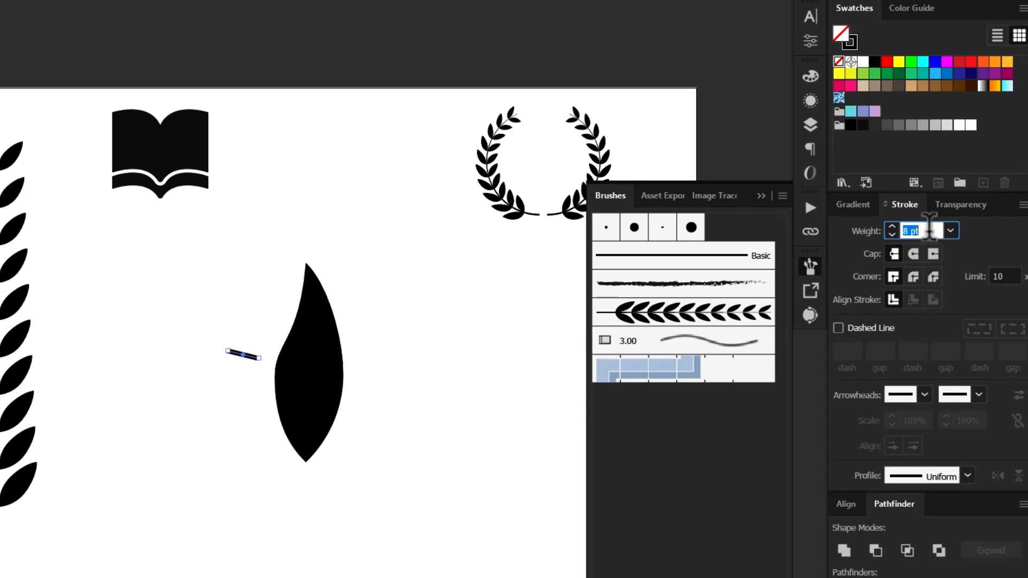
key("Return")
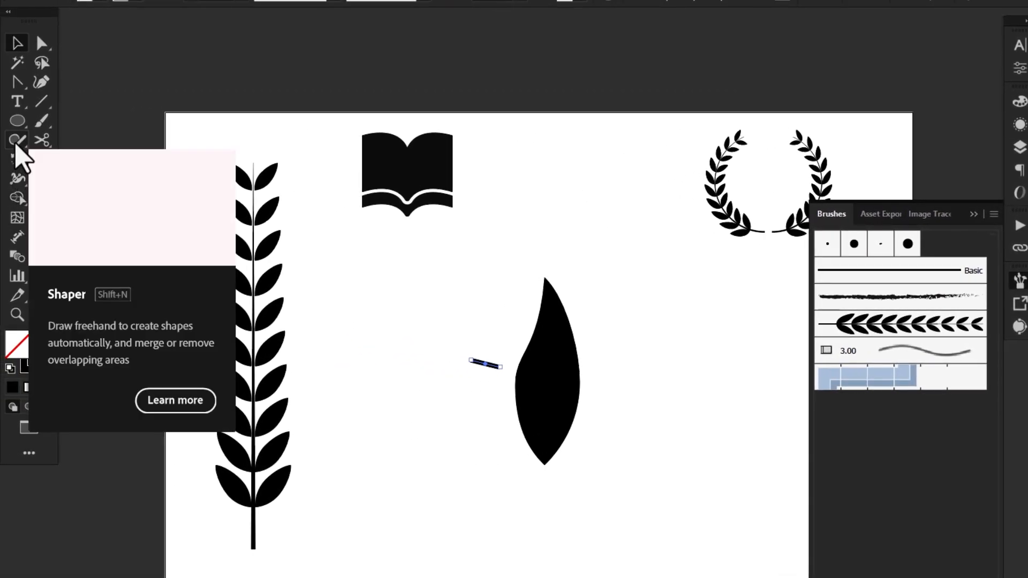
Rotate copies of the short line about a point inside the flame by about 20° each, forming a half-circle fan of rays.
left_click(18, 159)
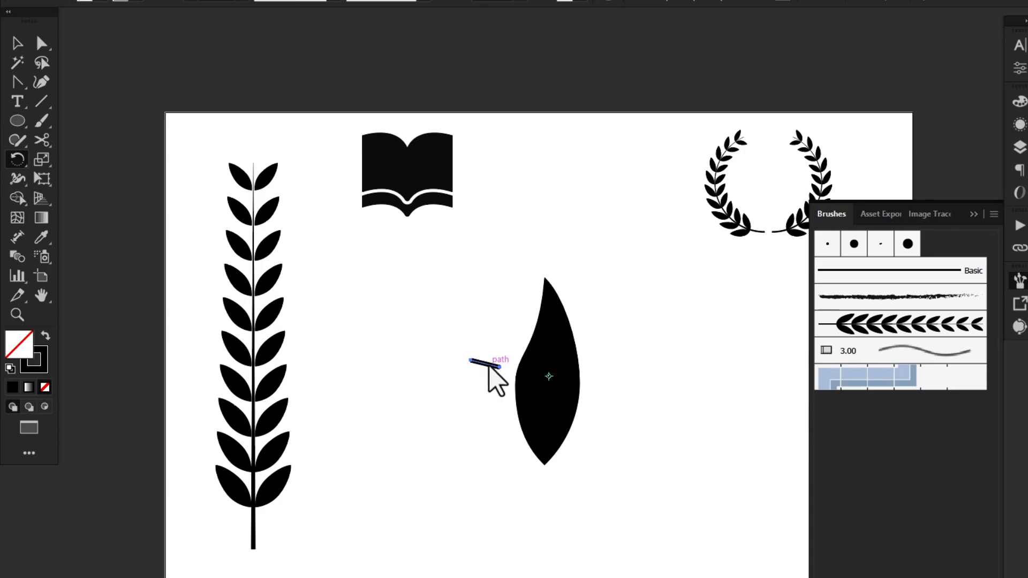
left_click_drag(489, 368, 493, 342)
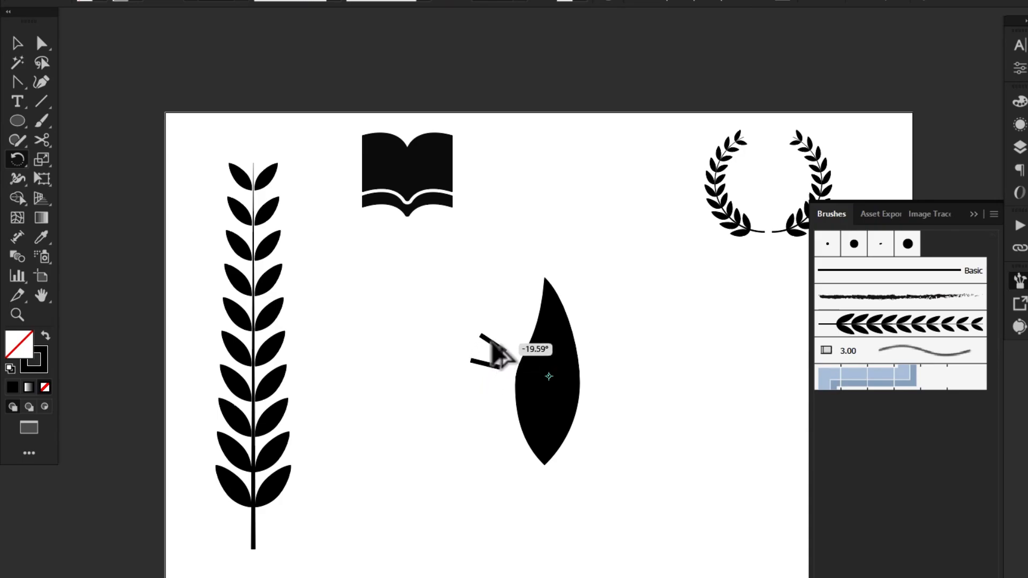
left_click_drag(494, 346, 493, 344)
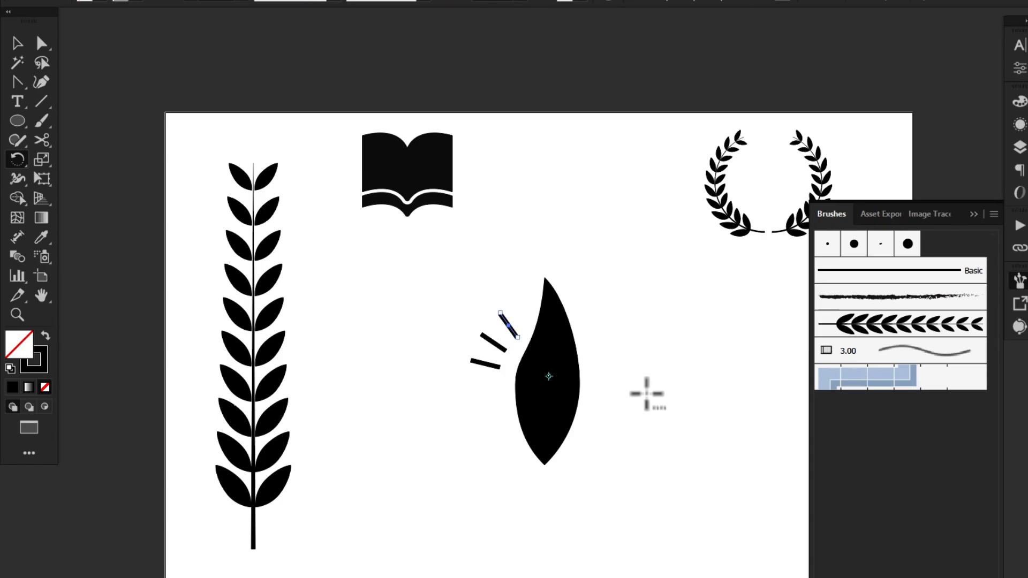
key("ctrl+d")
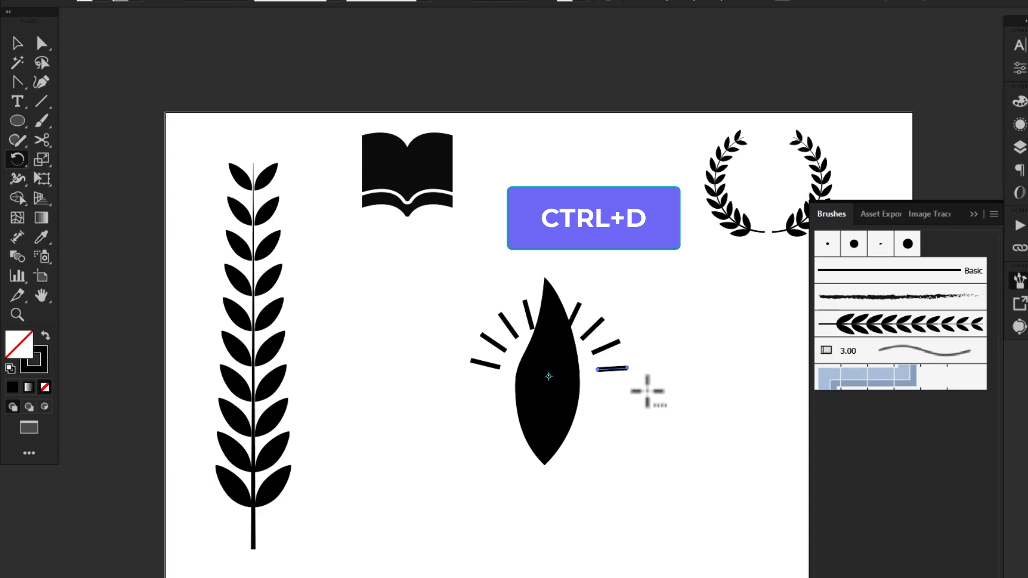
Select all the rays without the flame and move them up so they fan out around the flame's tip.
left_click(17, 42)
left_click(403, 281)
left_click_drag(403, 280, 647, 460)
left_click(562, 419, "shift")
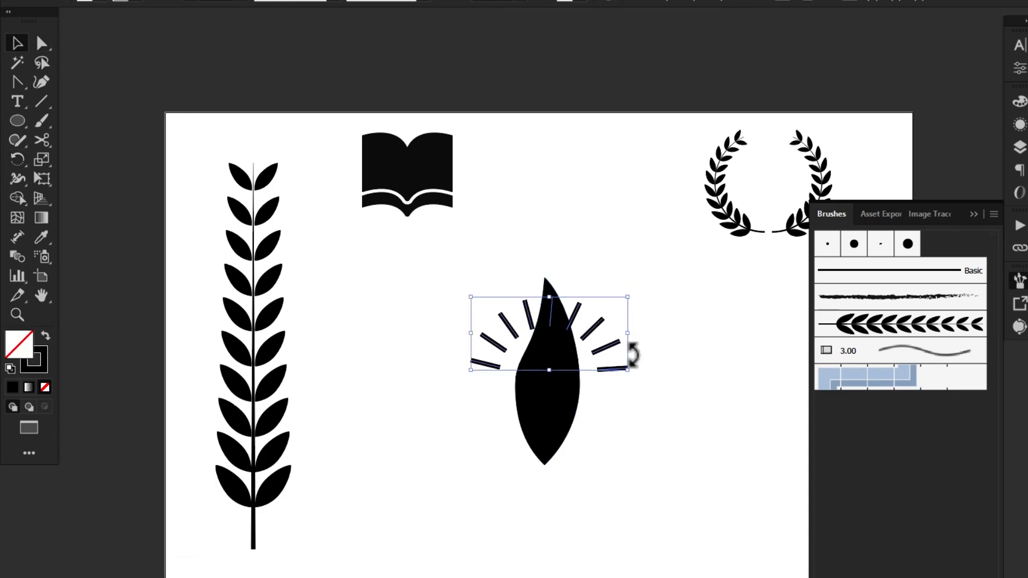
left_click_drag(603, 347, 593, 288)
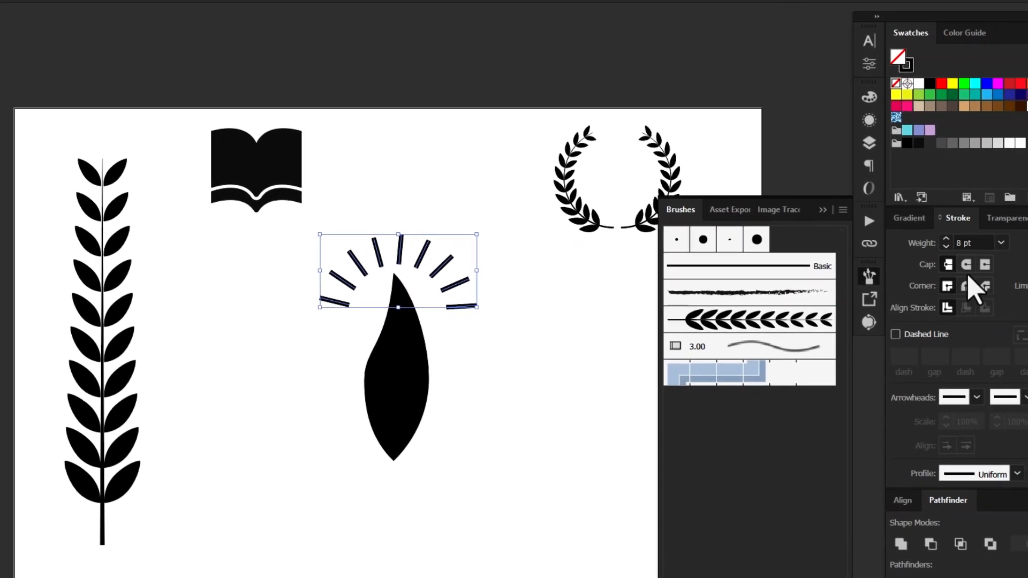
Give the rays round caps and round corner joins, and group them.
left_click(945, 267)
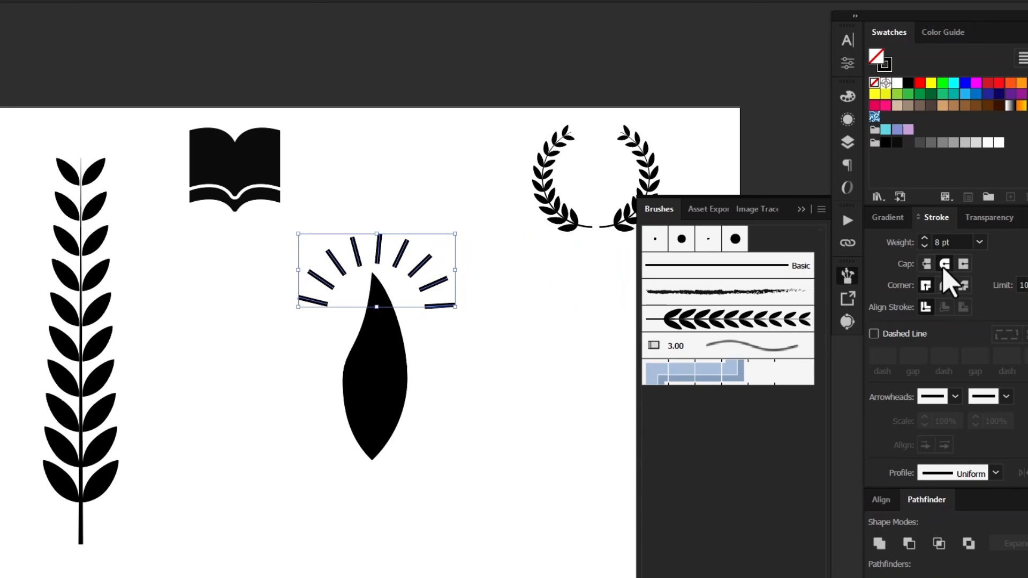
left_click(945, 287)
right_click(381, 258)
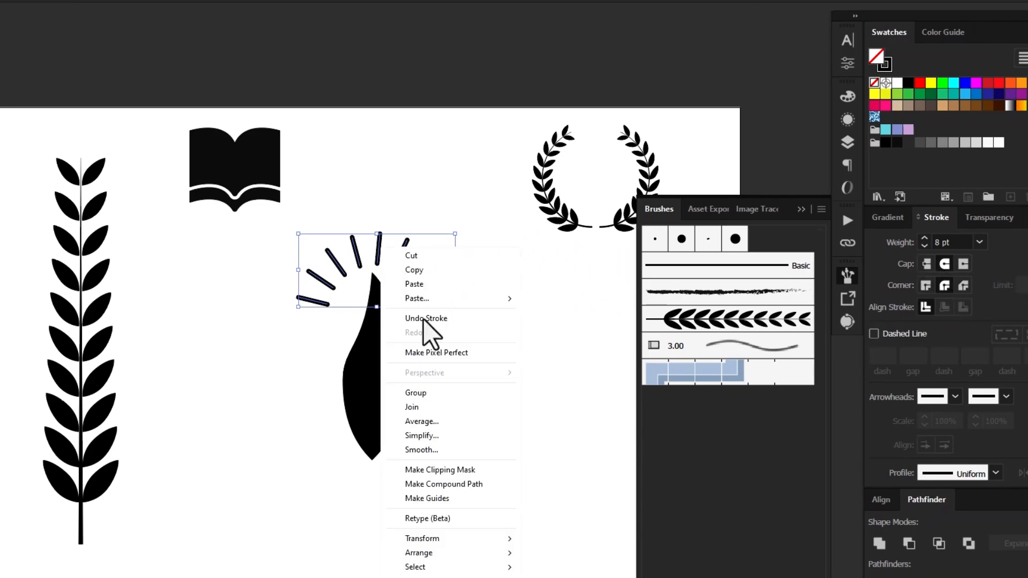
left_click(429, 393)
left_click(527, 393)
Scale the flame and its rays down together proportionally to a little under half their size.
left_click_drag(259, 503, 477, 262)
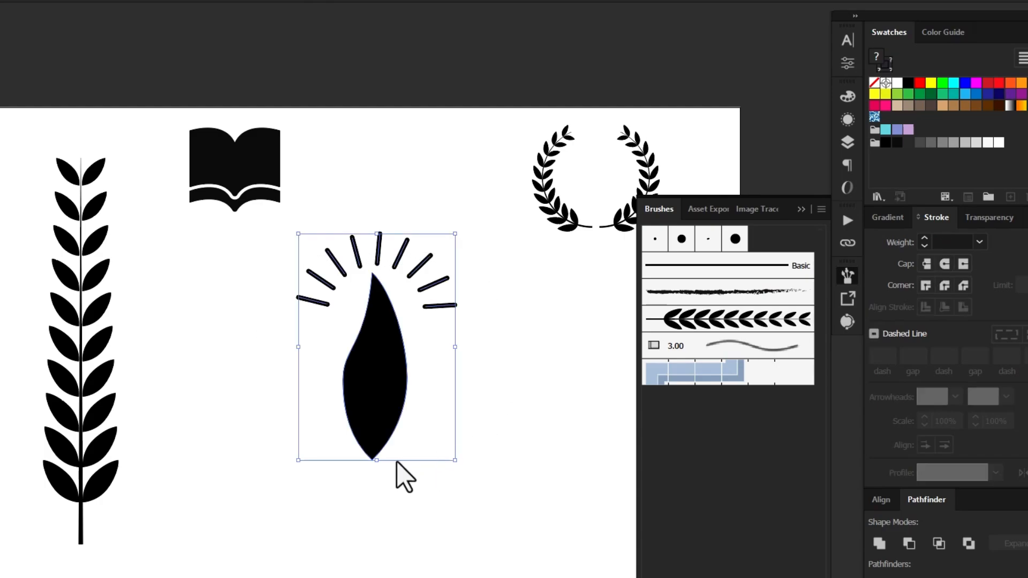
mouse_move(383, 467)
left_mouse_down()
mouse_move(376, 413)
mouse_move(388, 338)
left_mouse_up()
left_click(322, 370)
Move the book beneath the flame and enlarge it to nearly double, centering the flame over the notch in its top edge.
left_click_drag(250, 155, 393, 358)
left_click_drag(456, 347, 528, 370)
mouse_move(487, 345)
left_mouse_down()
mouse_move(484, 330)
mouse_move(490, 339)
left_mouse_up()
left_click(568, 343)
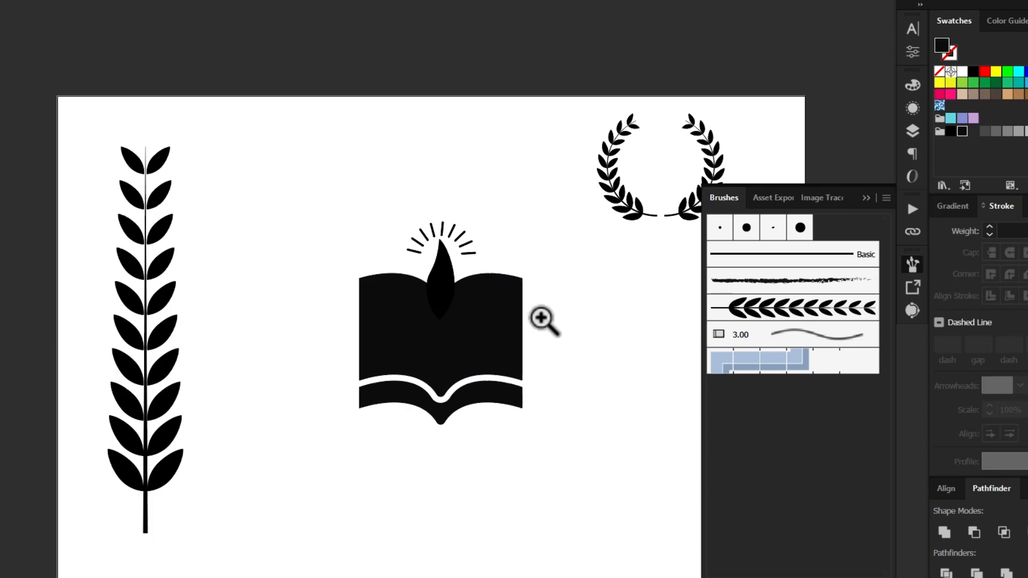
Offset the flame's path outward by 15 px with miter joins.
left_click(452, 276)
scroll(391, 223, "down", 2)
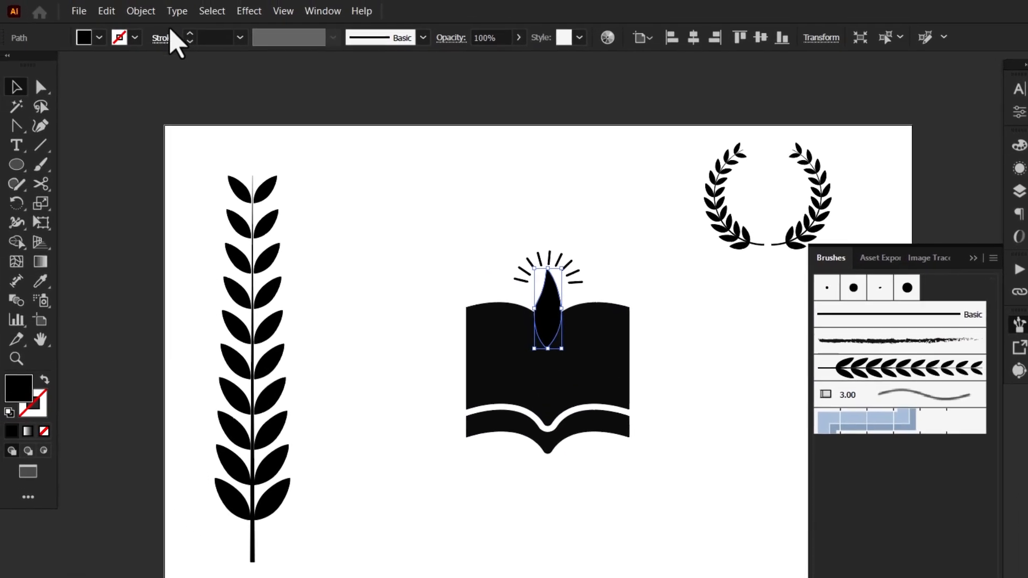
left_click(142, 11)
mouse_move(248, 347)
left_click(369, 391)
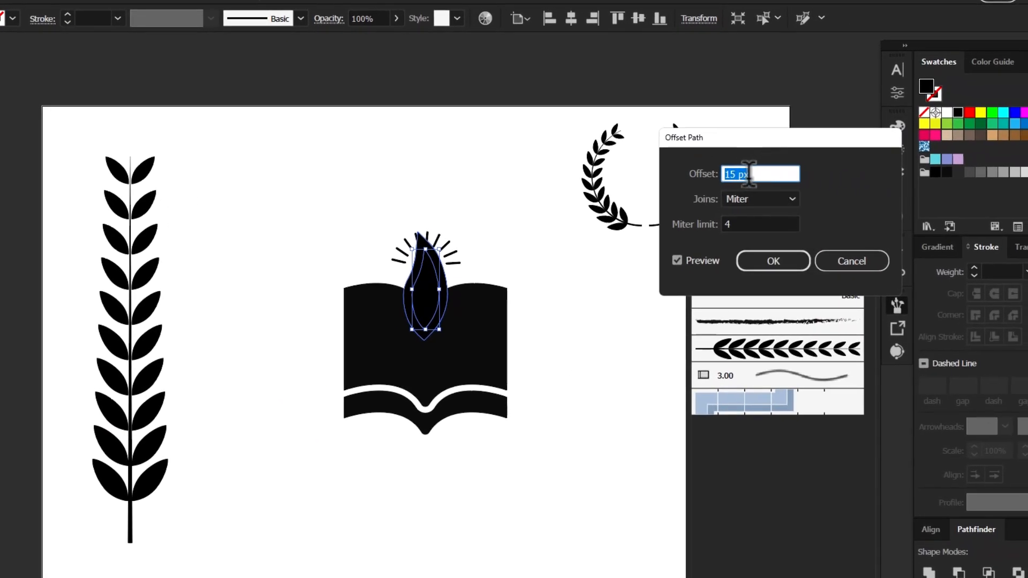
left_click(773, 261)
Cut the offset flame shape out of the book with the Shape Builder, leaving a white gap around the flame.
left_click(499, 328)
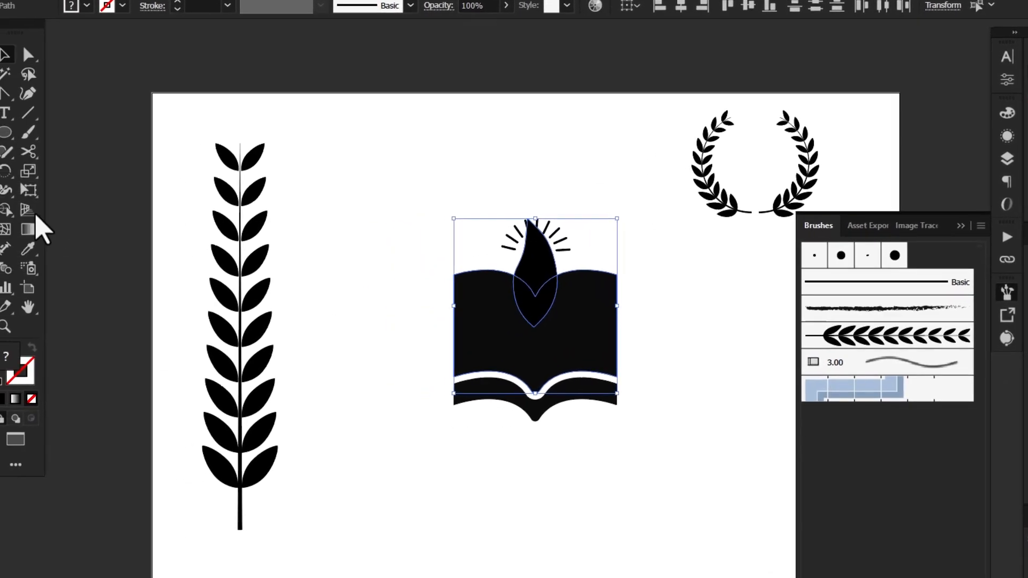
left_click(18, 210)
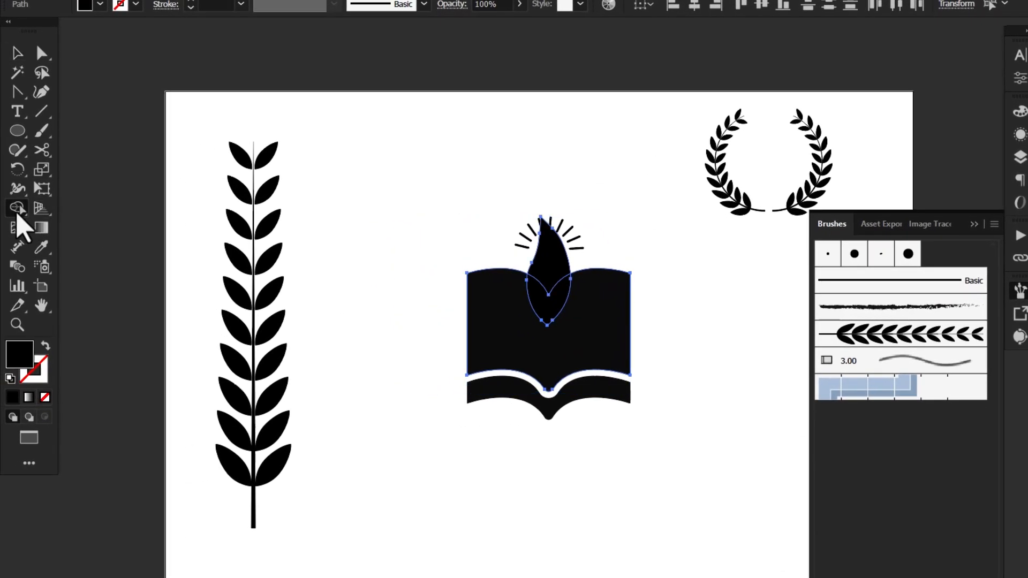
left_click(554, 308, "alt")
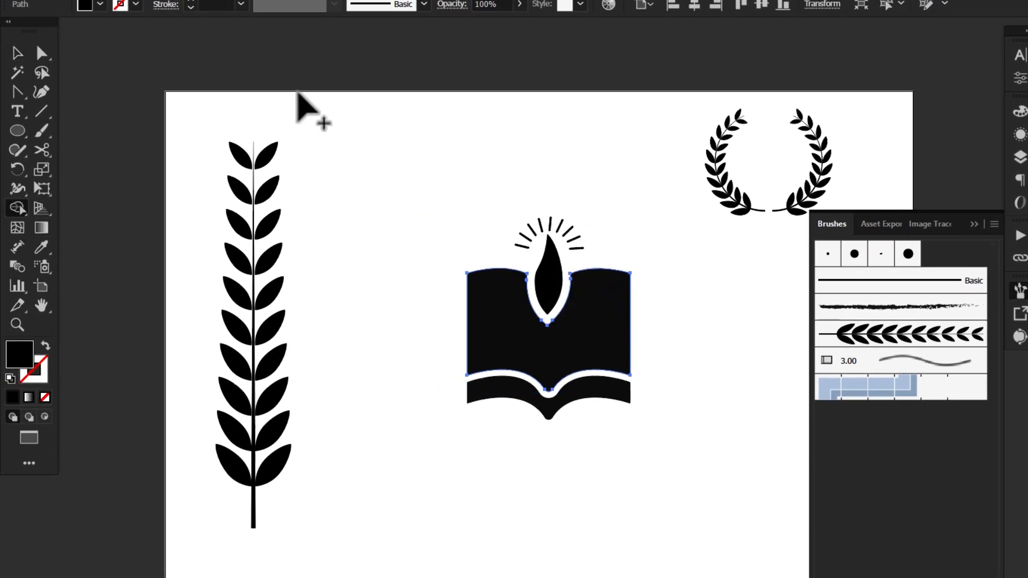
Select the book, flame and rays and group them into one object.
left_click(18, 53)
left_click(439, 159)
left_click_drag(503, 298, 670, 454)
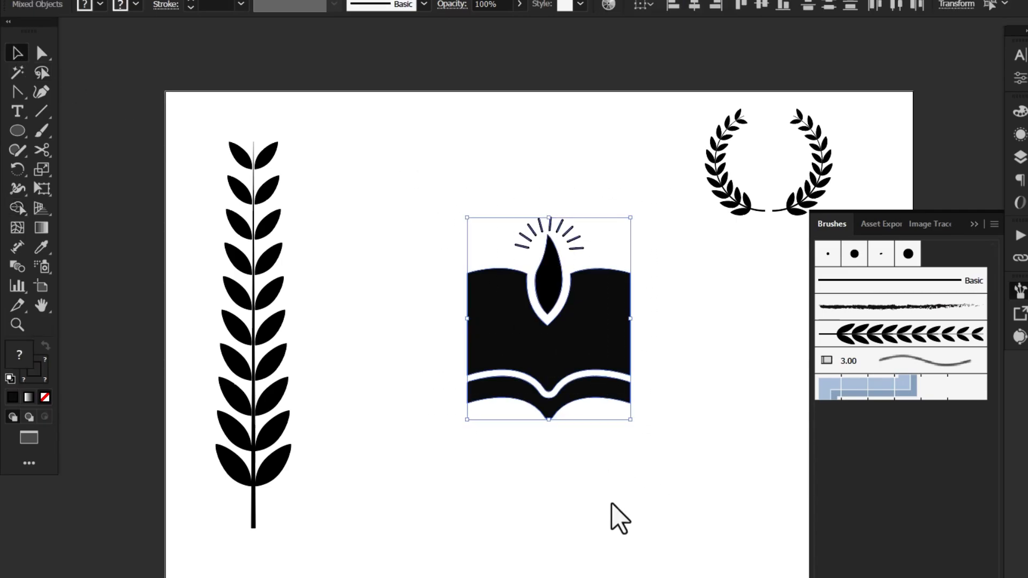
left_click(617, 517)
left_click_drag(617, 233, 614, 251)
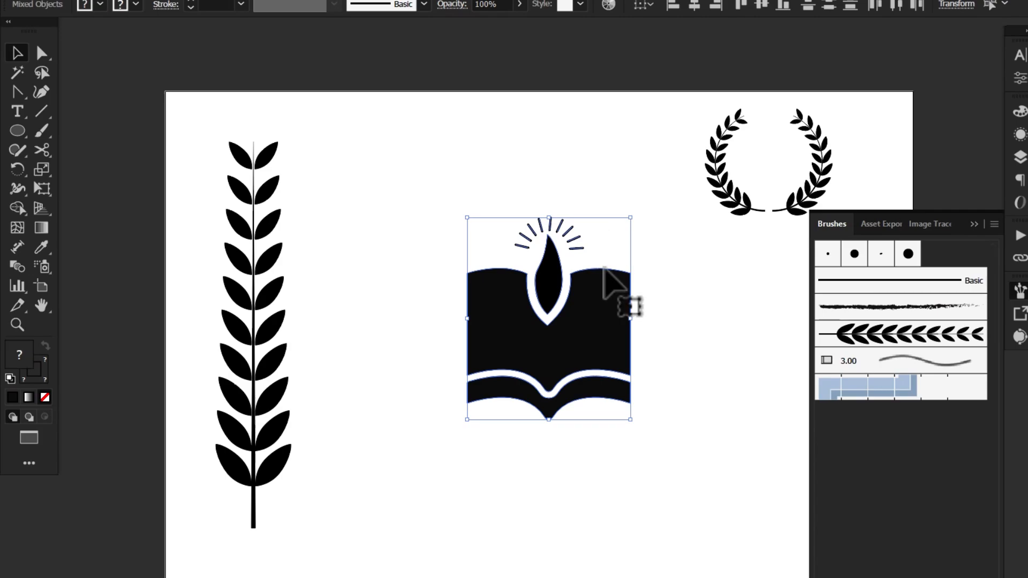
right_click(591, 294)
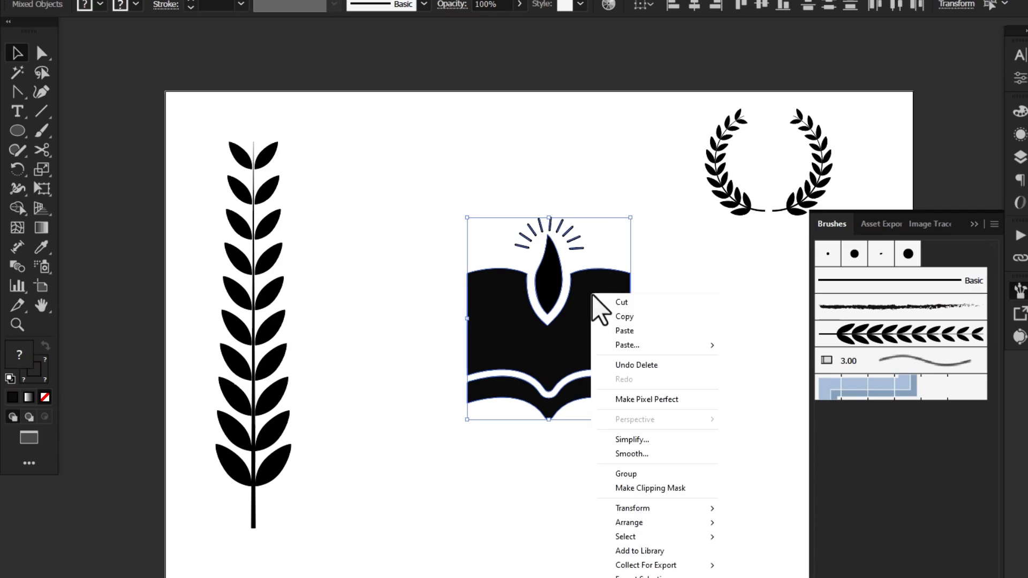
left_click(638, 474)
left_click(712, 412)
Shrink the book and flame group by about a fifth, and enlarge the laurel wreath to more than double around it.
left_click_drag(644, 208, 477, 446)
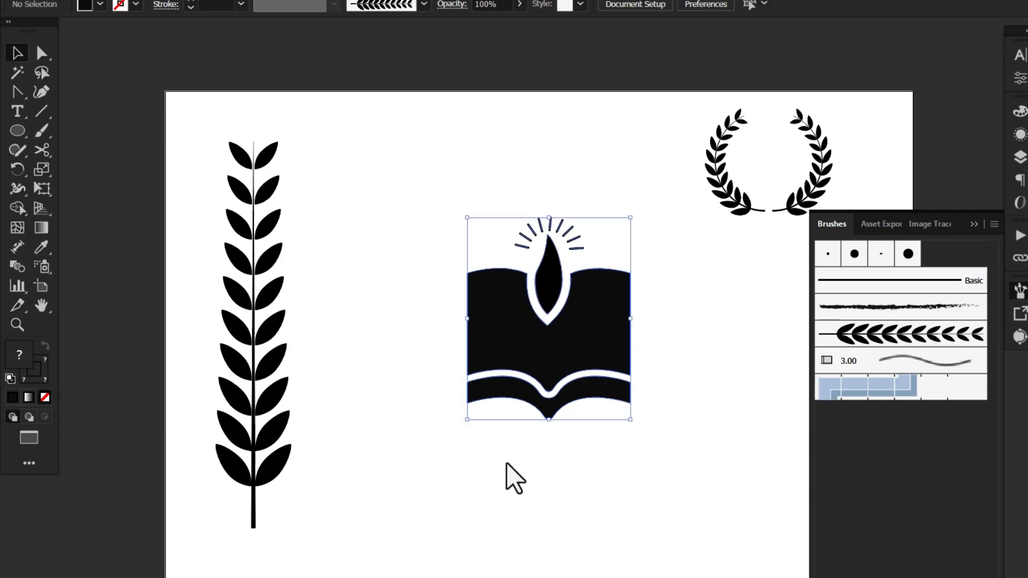
left_click_drag(554, 424, 557, 395)
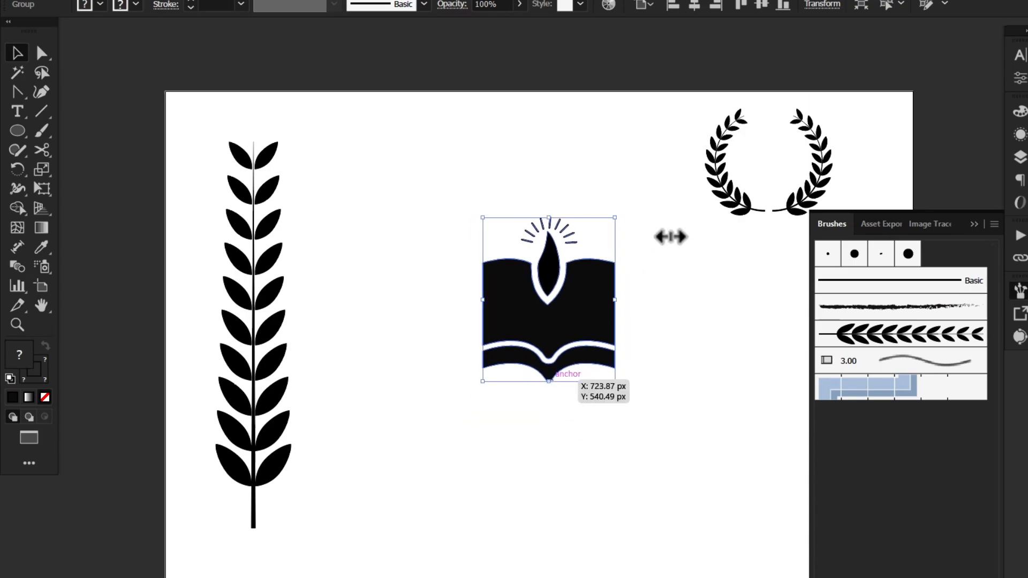
left_click(828, 185)
mouse_move(823, 180)
left_mouse_down()
mouse_move(602, 354)
mouse_move(604, 329)
mouse_move(691, 327)
mouse_move(670, 325)
left_mouse_up()
left_click_drag(658, 376, 658, 365)
right_click(655, 360)
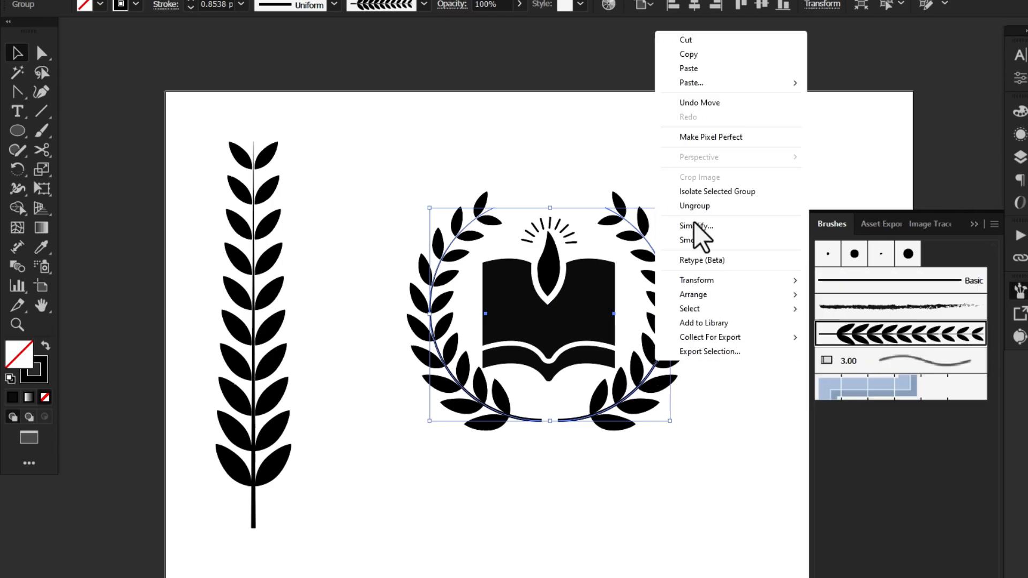
left_click(631, 474)
Align the wreath and book group on their horizontal centers, and scale both down together to about 243 by 216 px.
left_click_drag(378, 445, 733, 172)
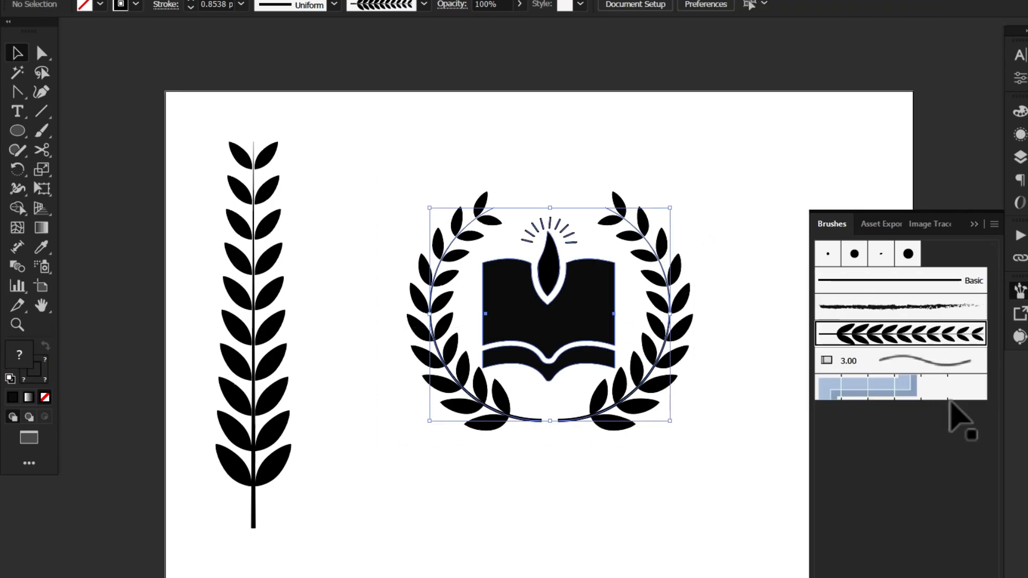
left_click(655, 36)
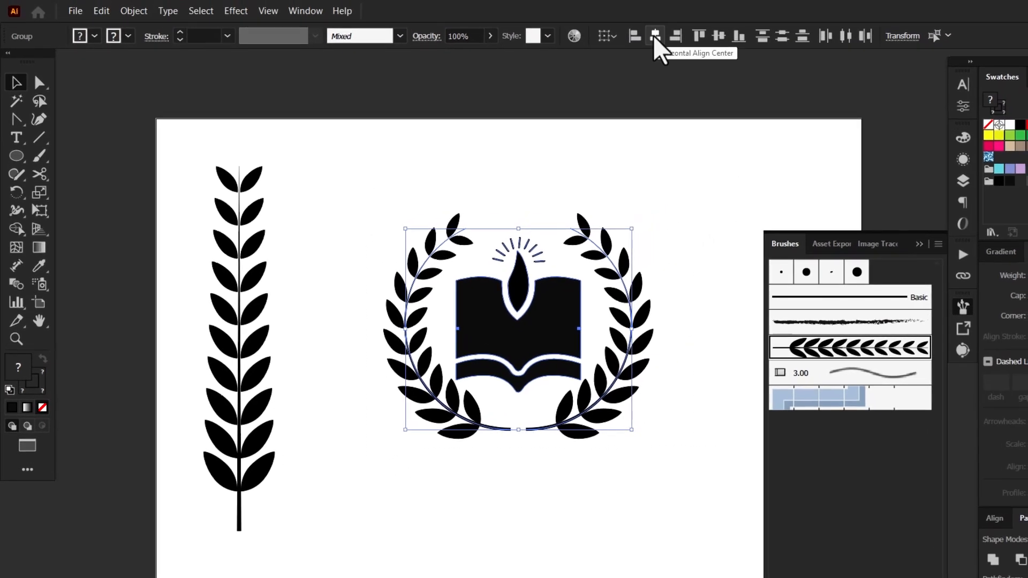
left_click(391, 207)
left_click(539, 236)
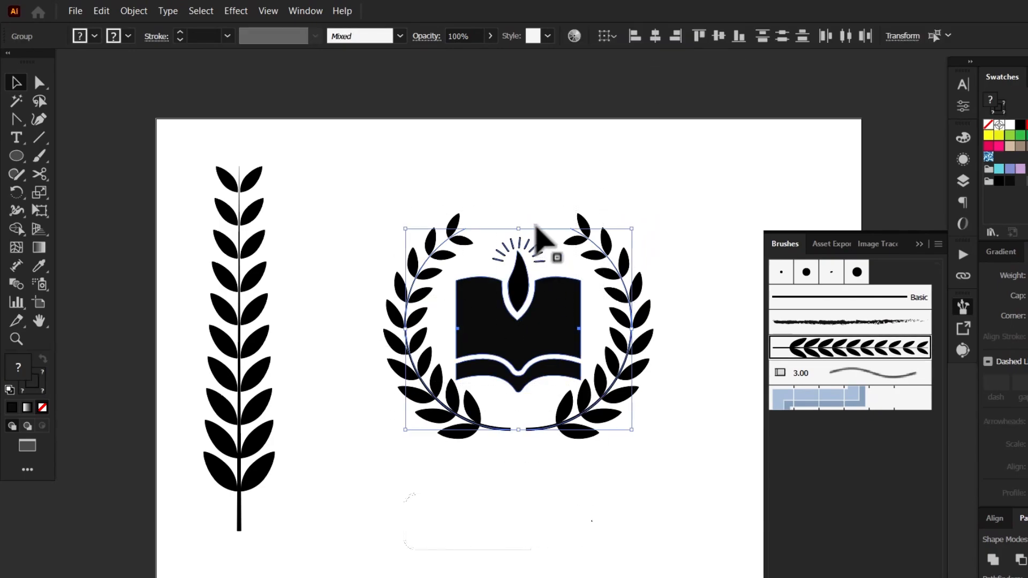
left_click_drag(518, 229, 519, 317)
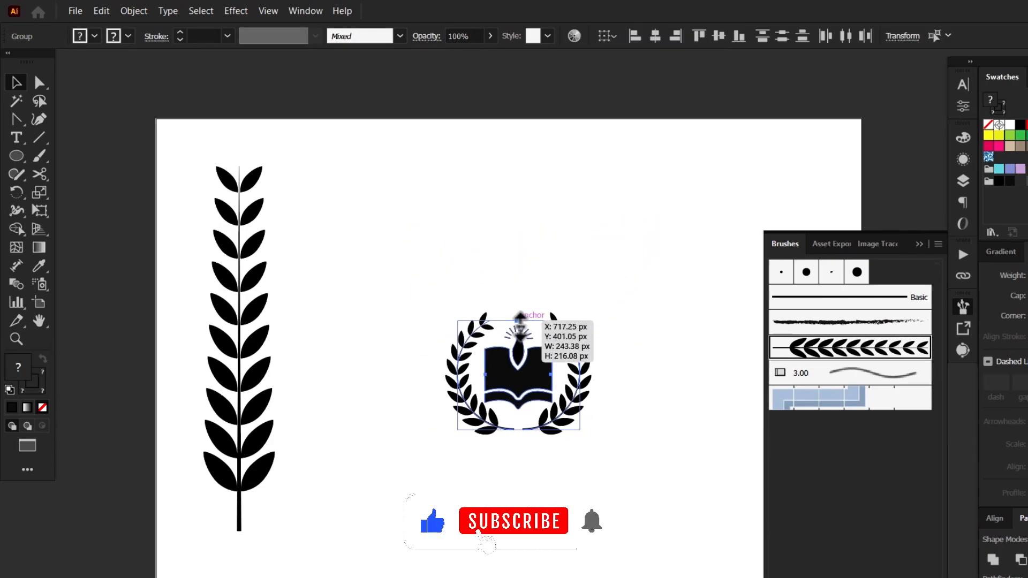
left_click(616, 459)
Group the wreath with the book and move the finished emblem to the upper-right area of the artboard.
right_click(536, 374)
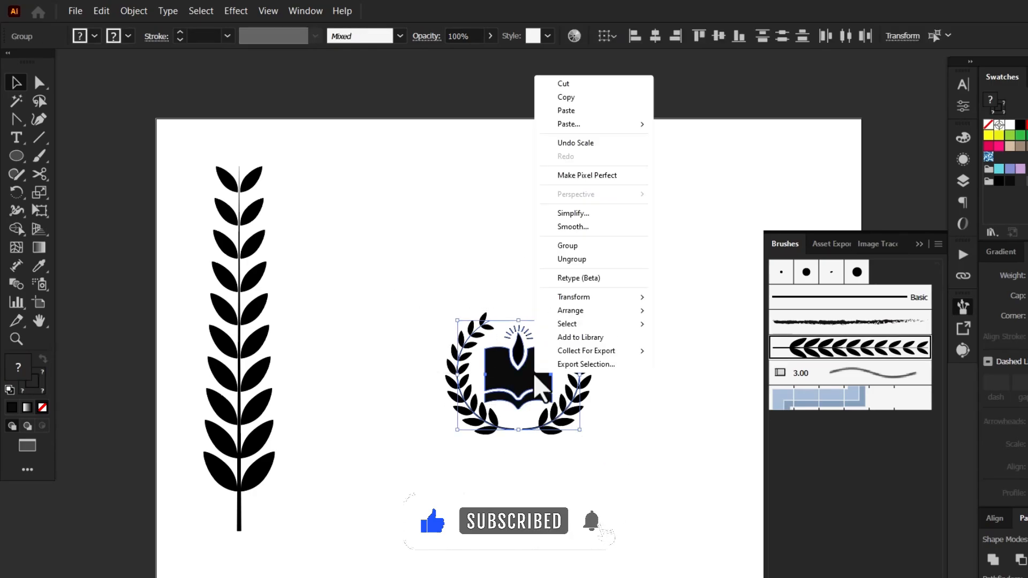
left_click(573, 247)
left_click_drag(550, 370, 705, 191)
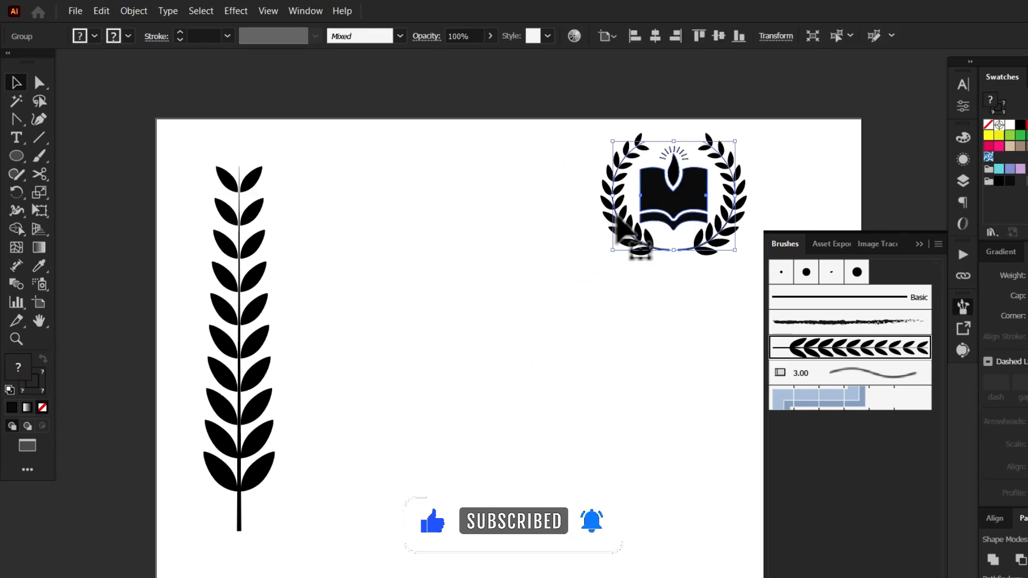
left_click(97, 166)
Draw an unfilled circle with a thin black outline in the middle of the artboard and select it.
left_click(16, 156)
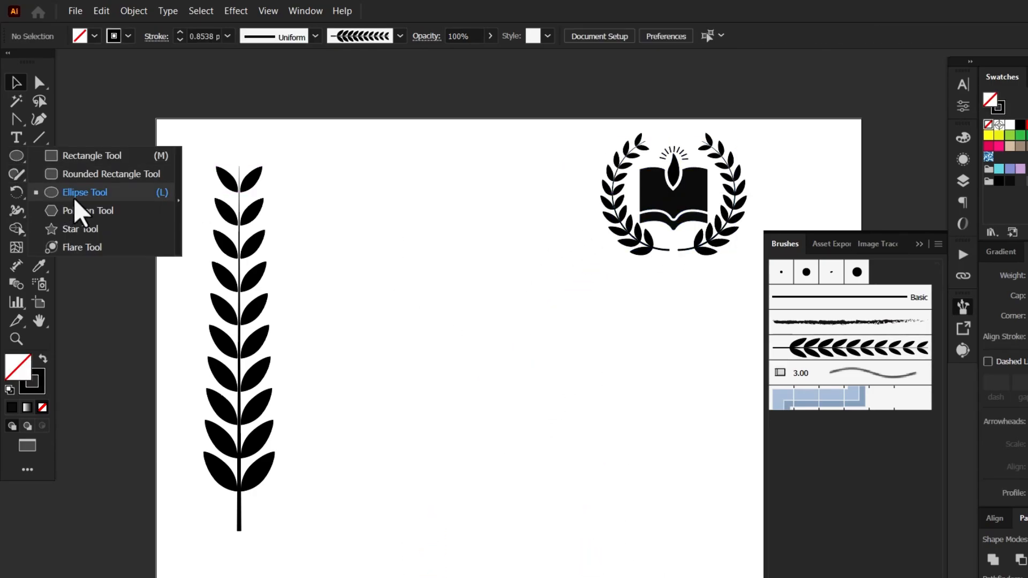
left_click(76, 197)
left_click_drag(480, 377, 580, 462)
left_click(16, 83)
left_click_drag(333, 222, 485, 389)
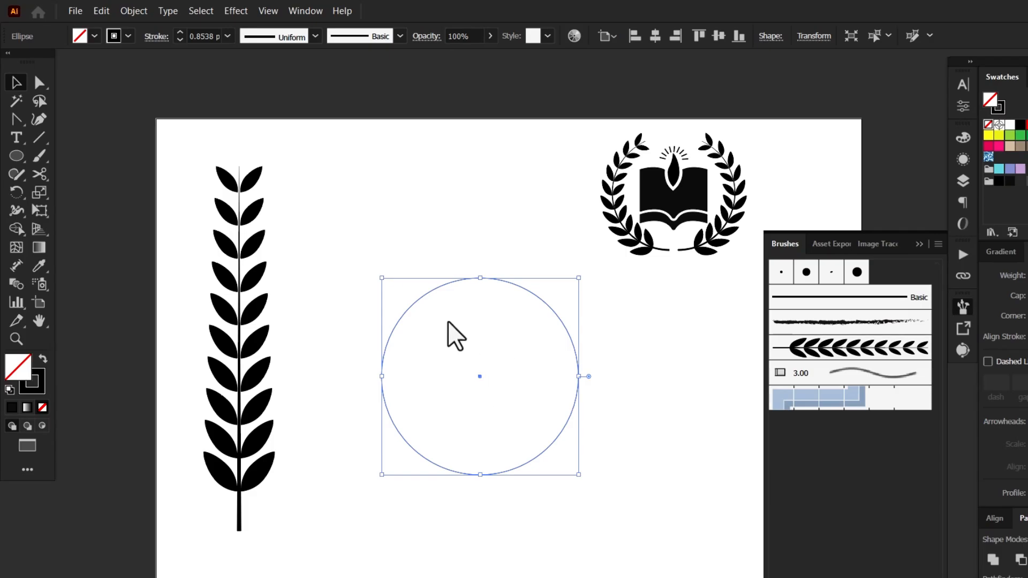
Show the rulers and place two horizontal guides across the circle's lower half, at about Y 600 px and Y 550 px.
left_click(36, 176)
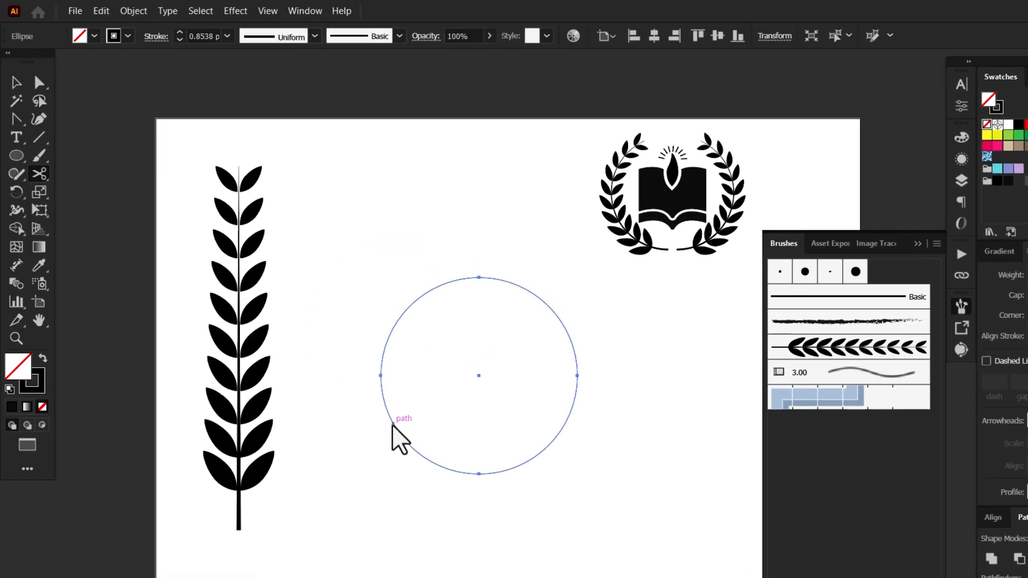
left_click(278, 16)
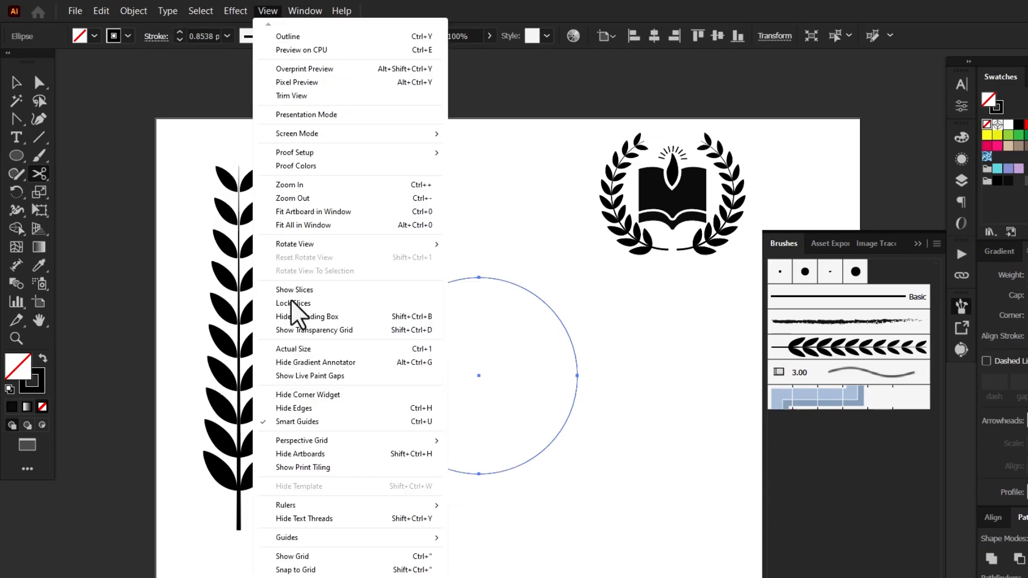
mouse_move(292, 505)
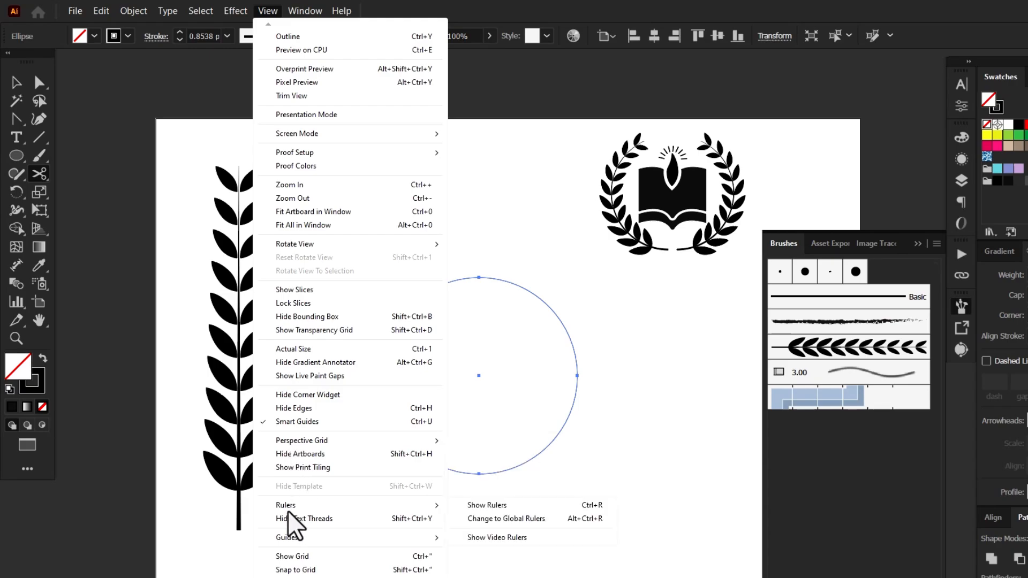
left_click(486, 506)
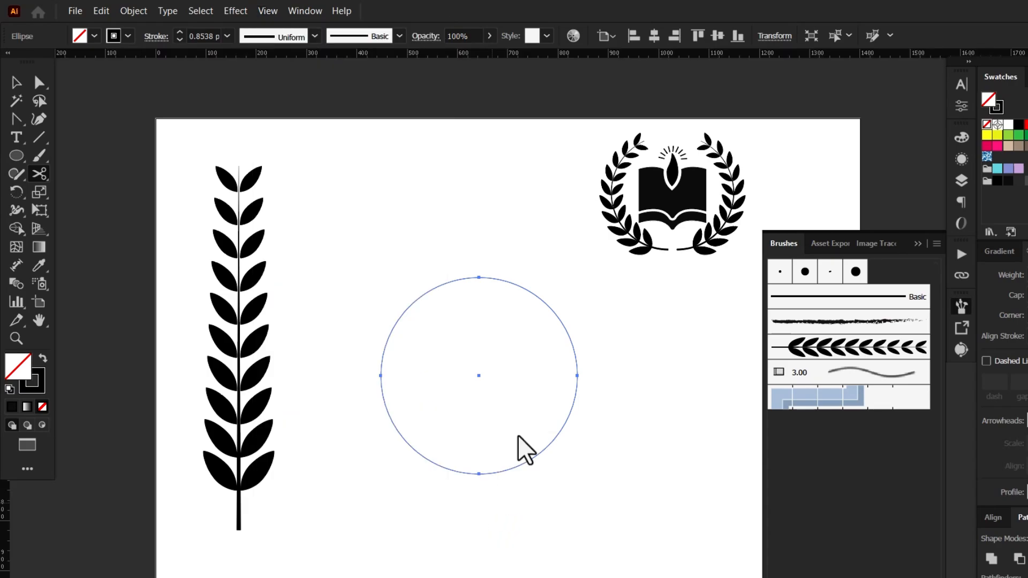
left_click_drag(476, 55, 451, 421)
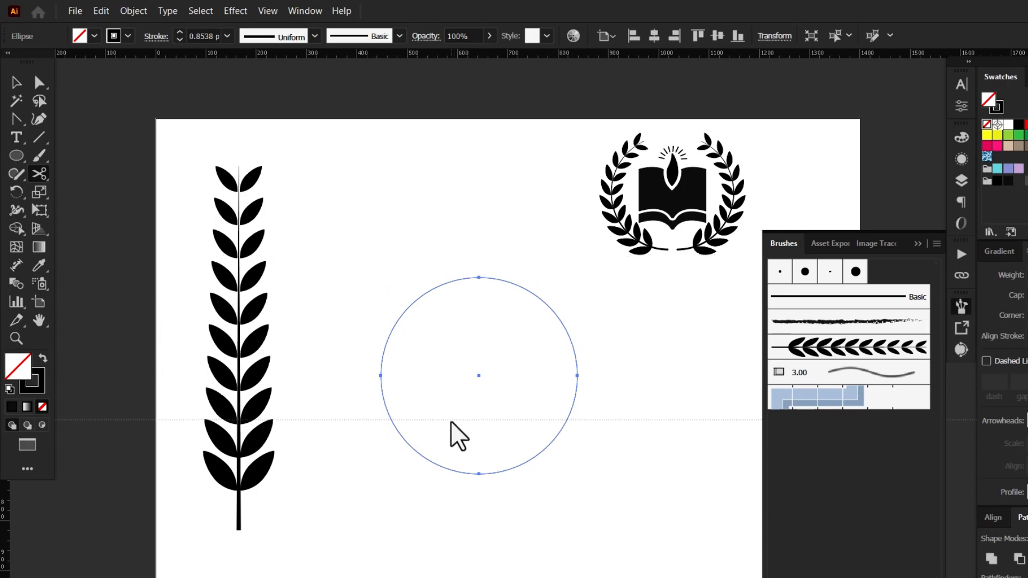
left_click_drag(450, 422, 449, 418)
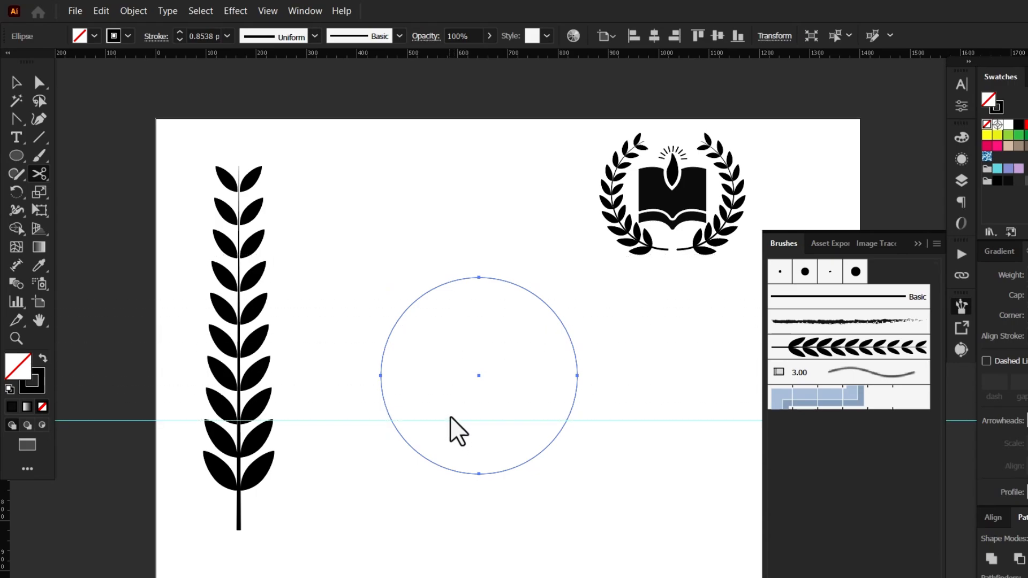
left_click_drag(493, 54, 458, 412)
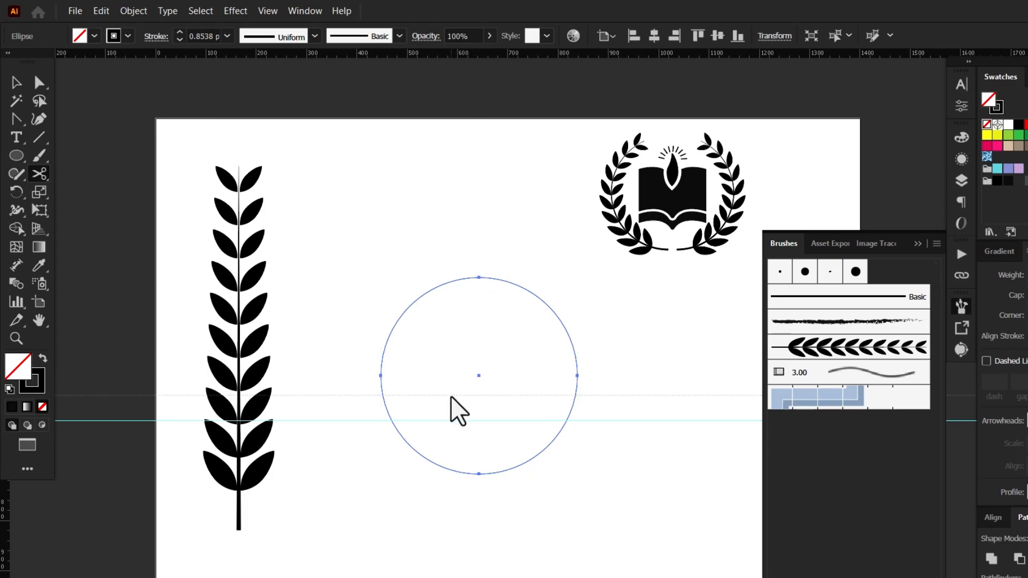
Cut the circle with the Scissors tool at both intersections with the lower guide and both with the upper guide.
left_click(392, 422)
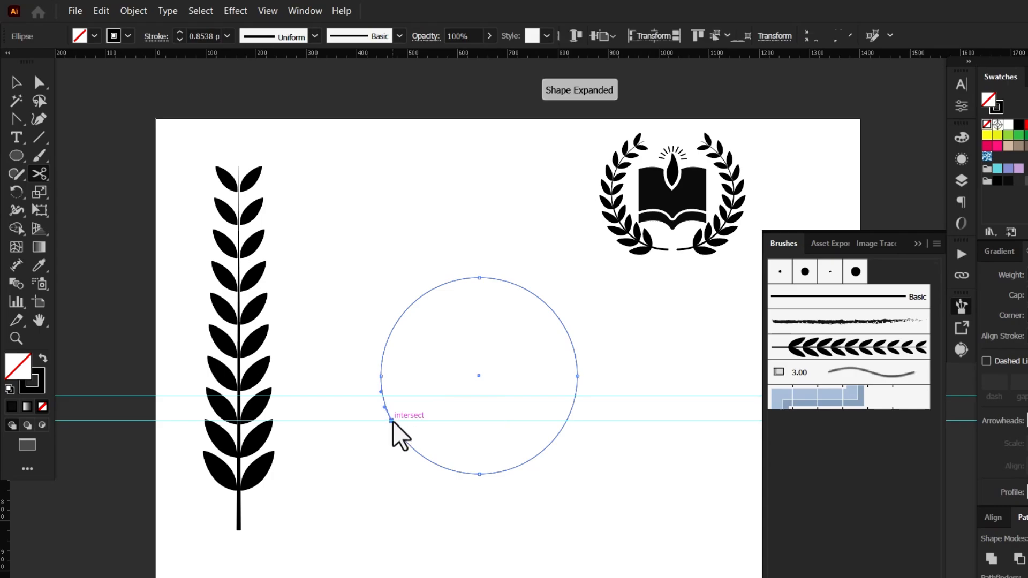
left_click(567, 421)
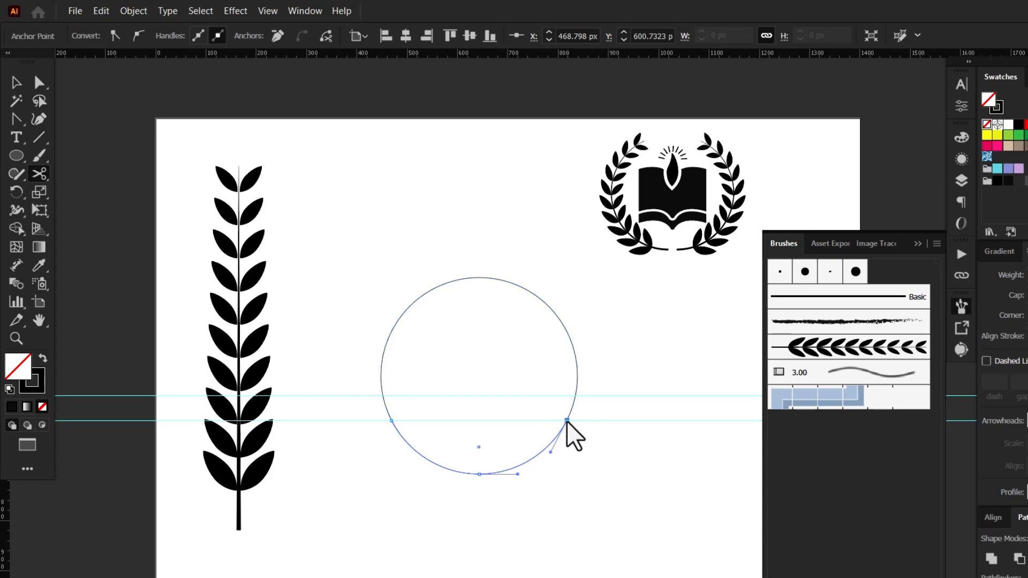
left_click(575, 396)
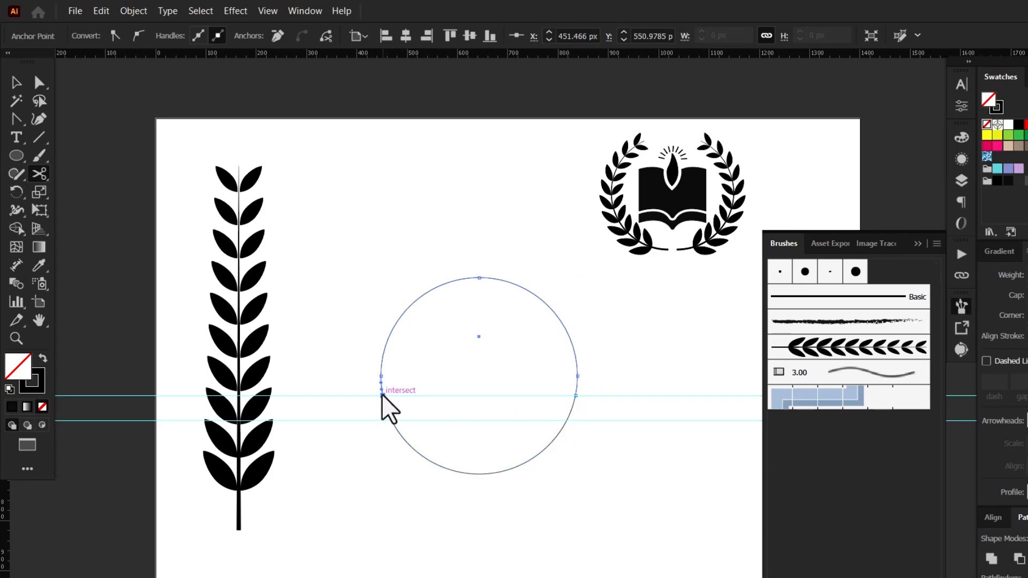
Move the circle's upper arc upward to check the cuts, undo the move, and deselect the arc.
left_click(16, 82)
left_click_drag(500, 284, 498, 192)
right_click(498, 140)
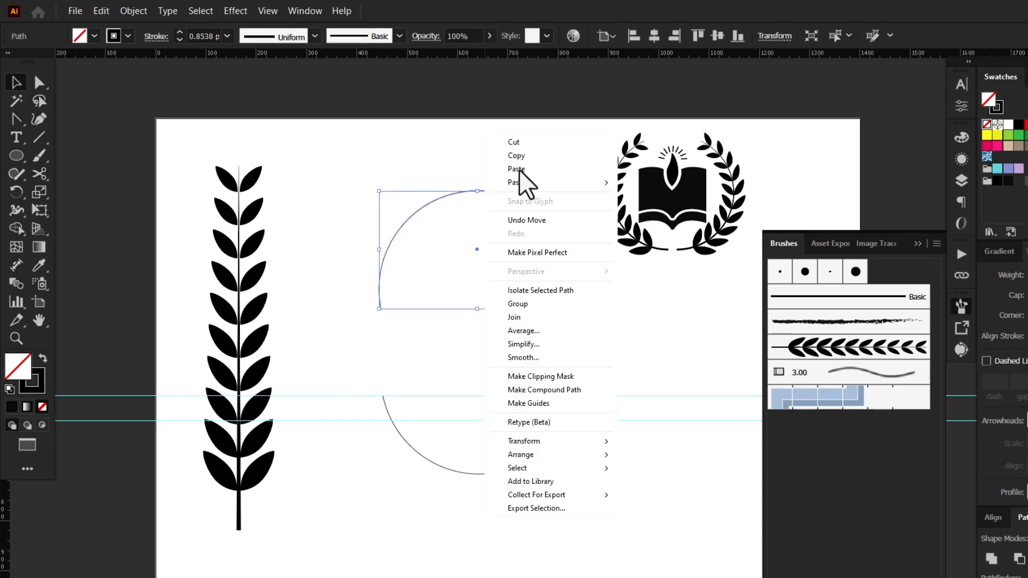
left_click(521, 215)
left_click(495, 160)
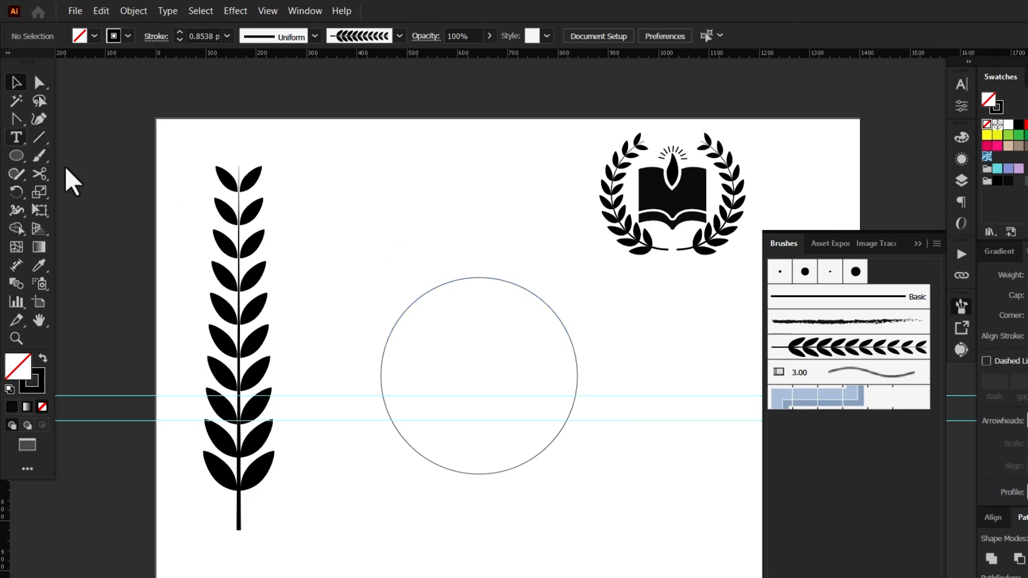
Place placeholder type along the circle's upper arc and set its font size to 48 pt.
key("t")
left_click(384, 351)
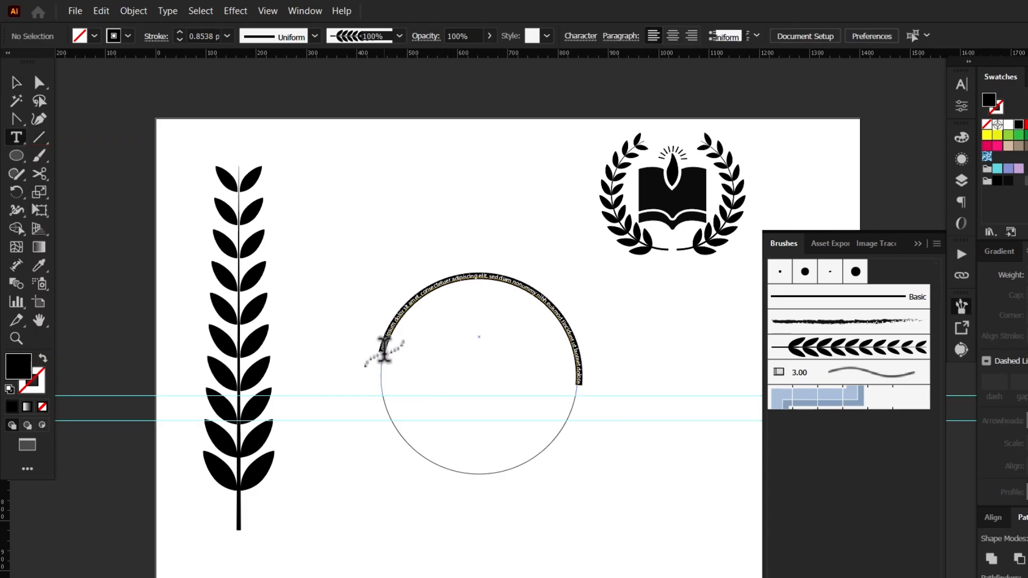
left_click(755, 36)
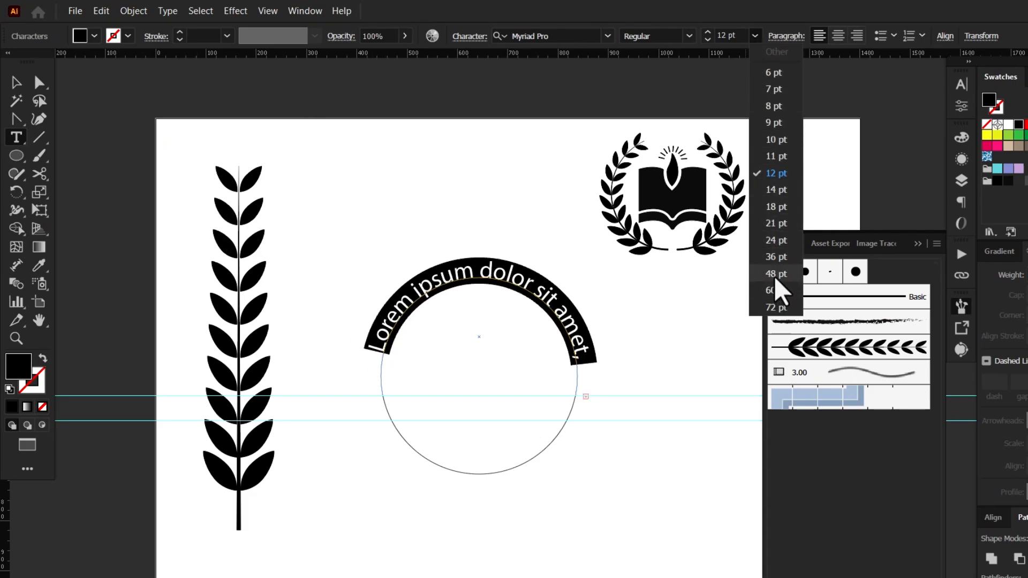
left_click(776, 275)
left_click(17, 81)
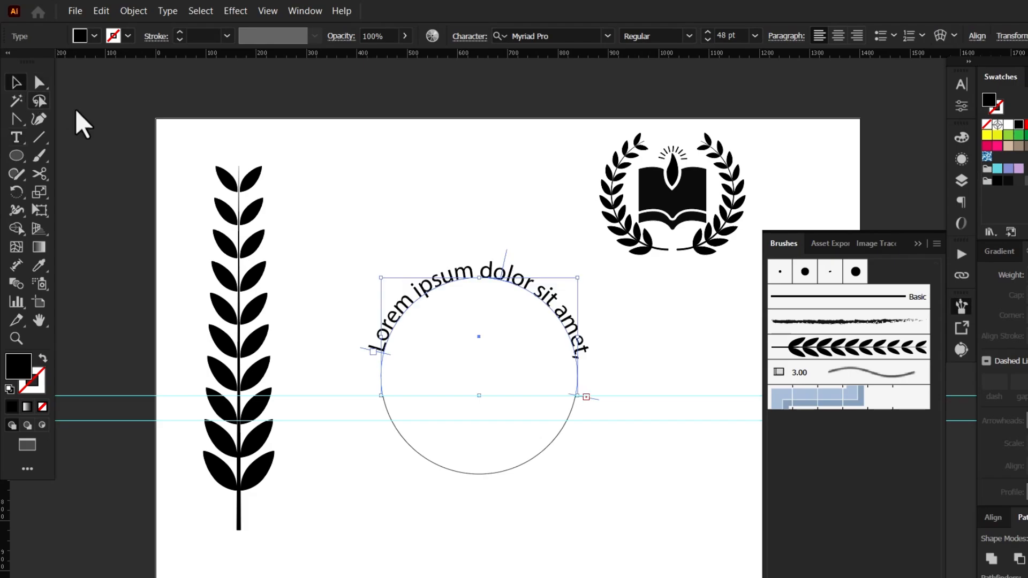
Extend the start of the path text to the upper arc's left end and center the text along the arc.
left_click_drag(395, 368, 387, 398)
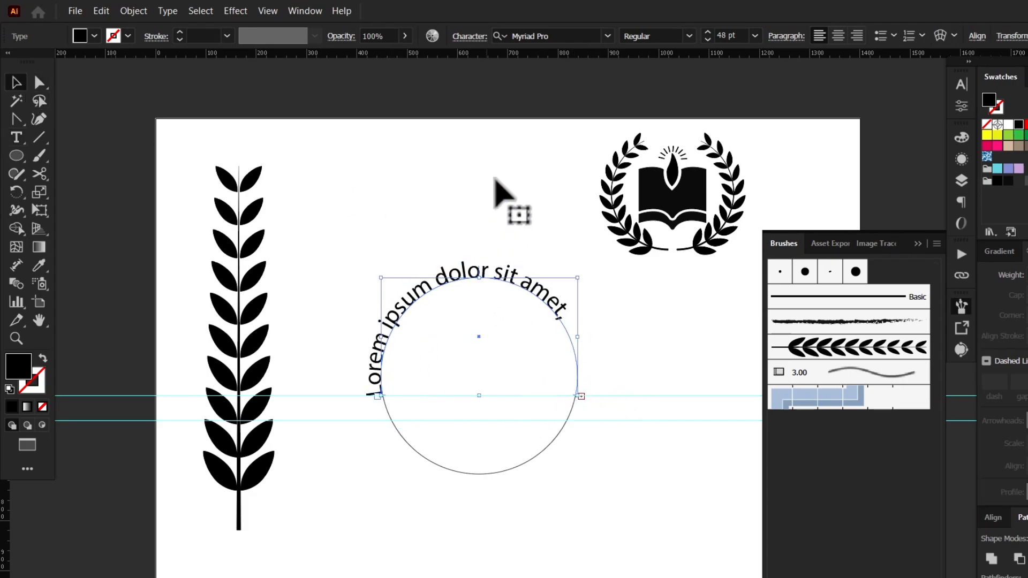
left_click(838, 39)
left_click(432, 209)
left_click(431, 293)
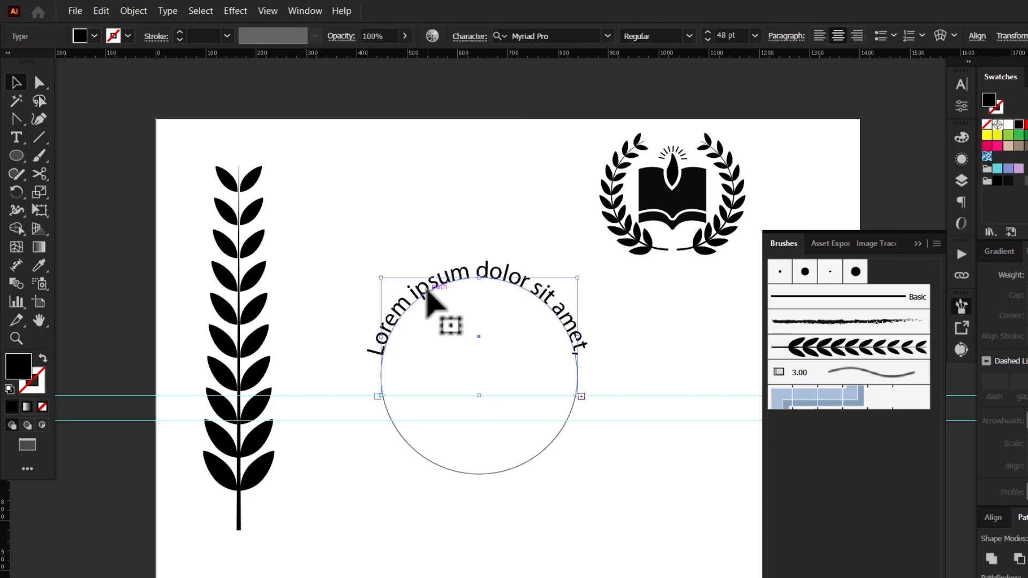
Replace the placeholder text on the upper arc with "DHANMONDI GIRLS COLLEGE".
key("t")
left_click_drag(378, 355, 608, 378)
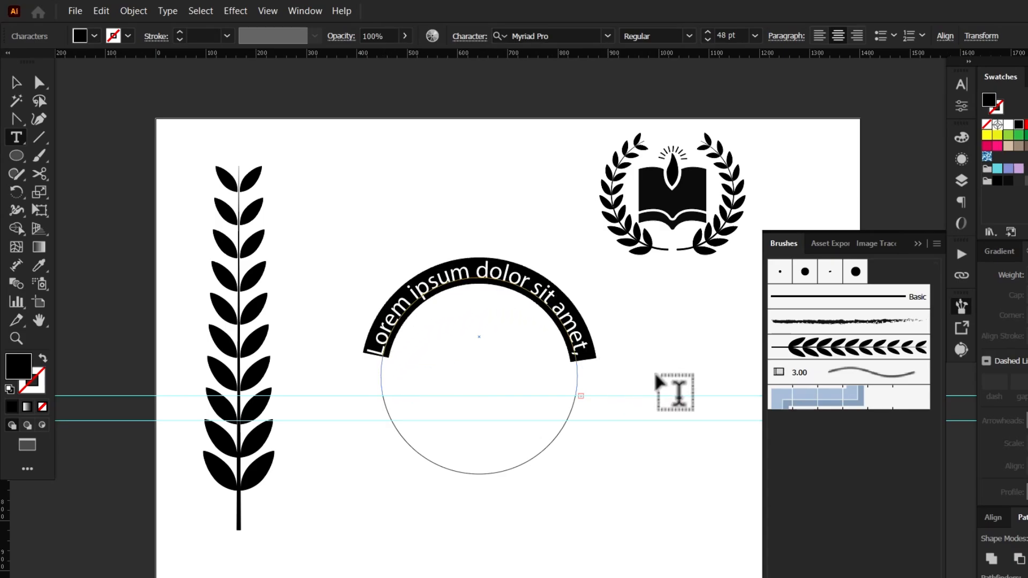
type("DHANMONDI")
type(" GILRS")
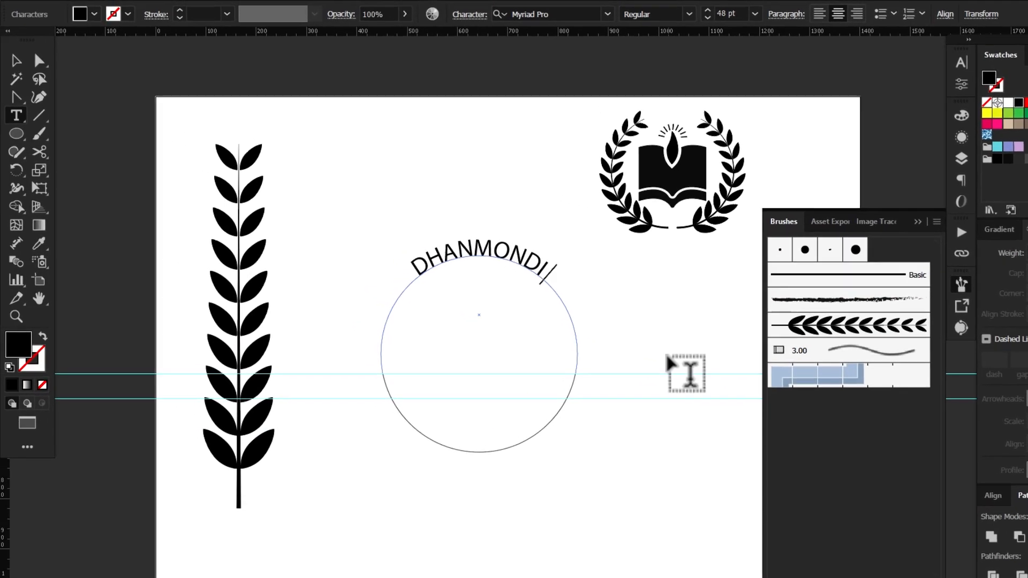
key("BackSpace")
key("BackSpace")
key("BackSpace")
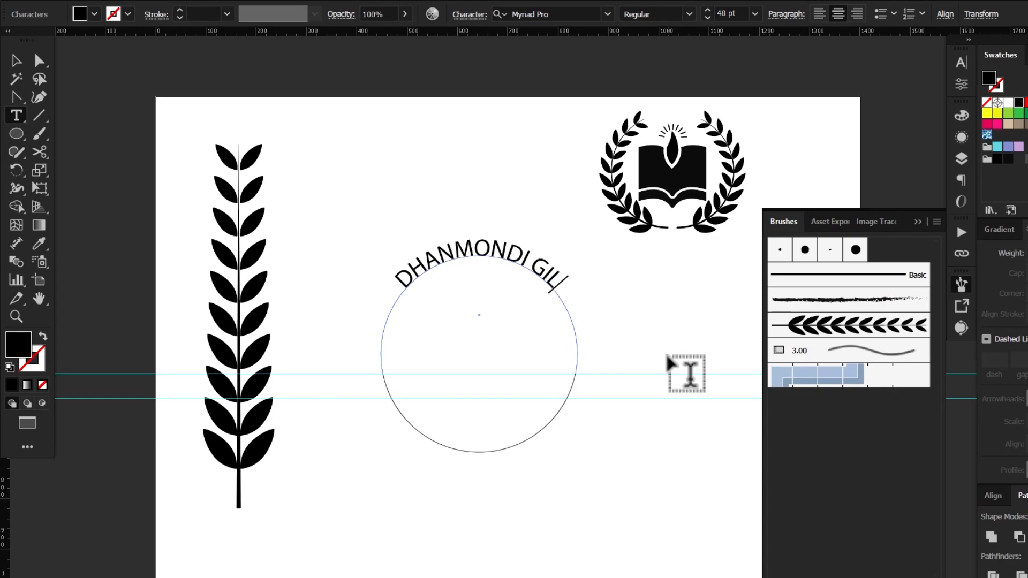
type("RLS COLLEGE")
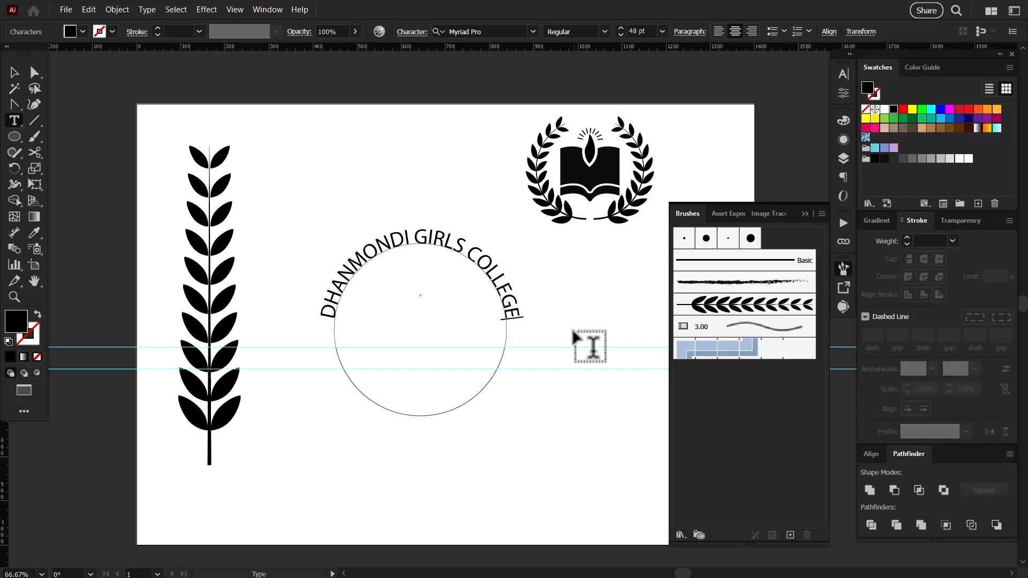
left_click(14, 72)
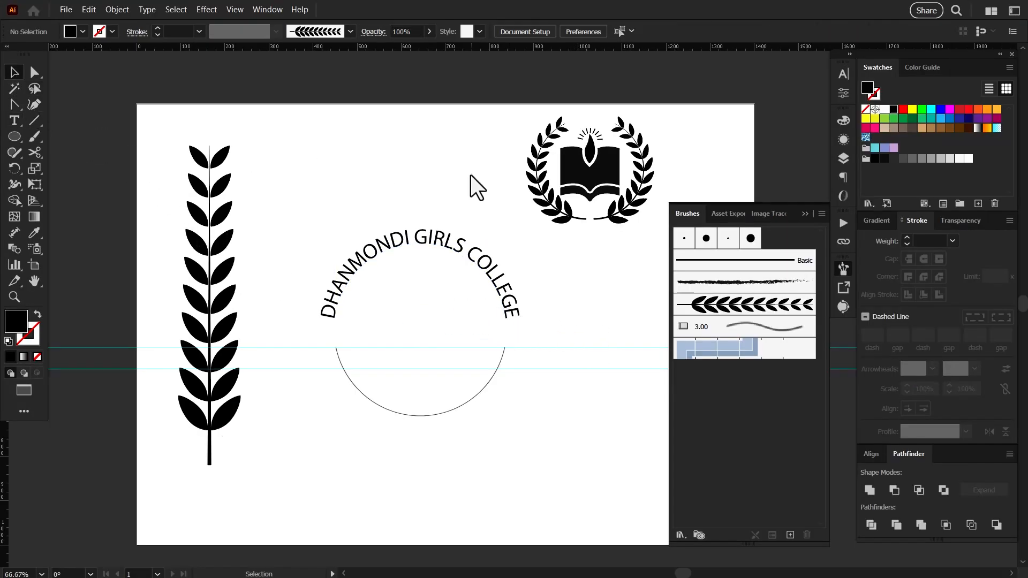
Change the college name's font to Roboto Slab Bold.
left_click(448, 246)
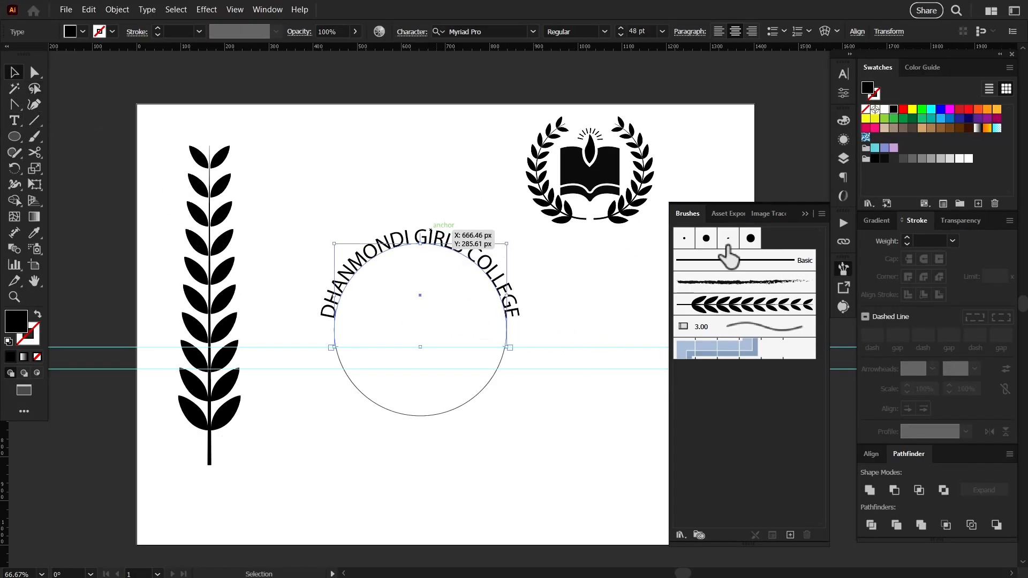
left_click(843, 77)
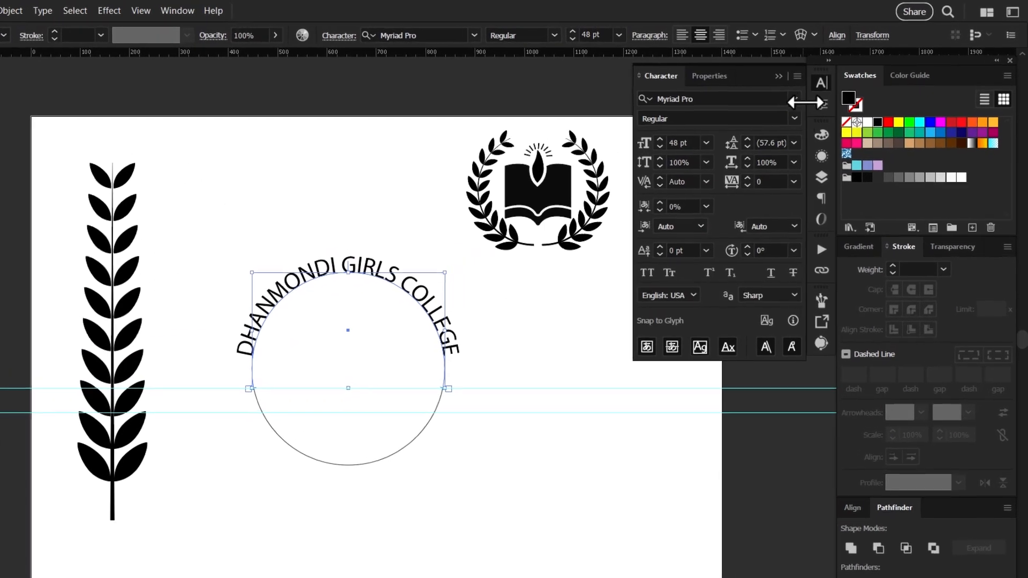
left_click(820, 90)
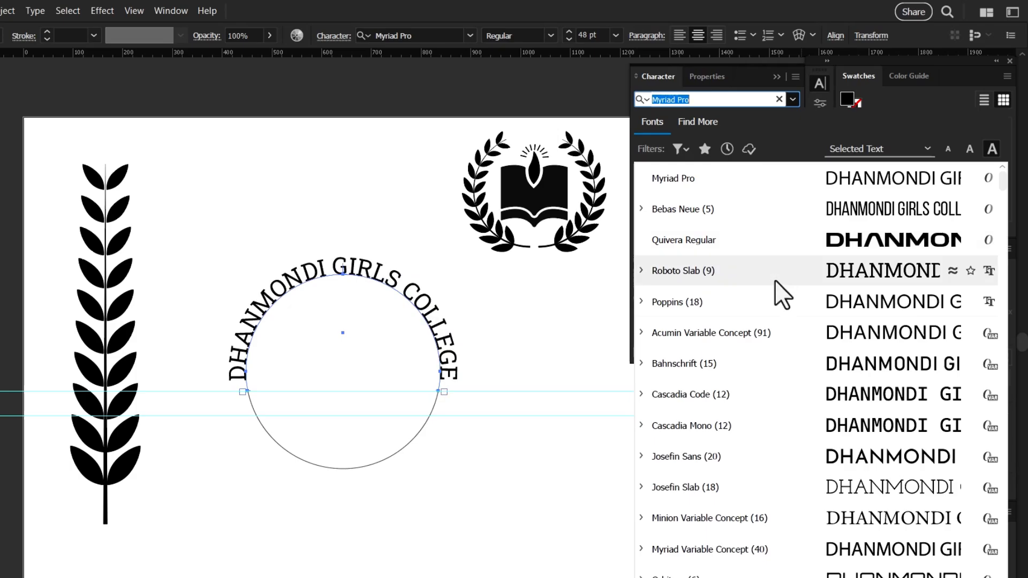
left_click(642, 270)
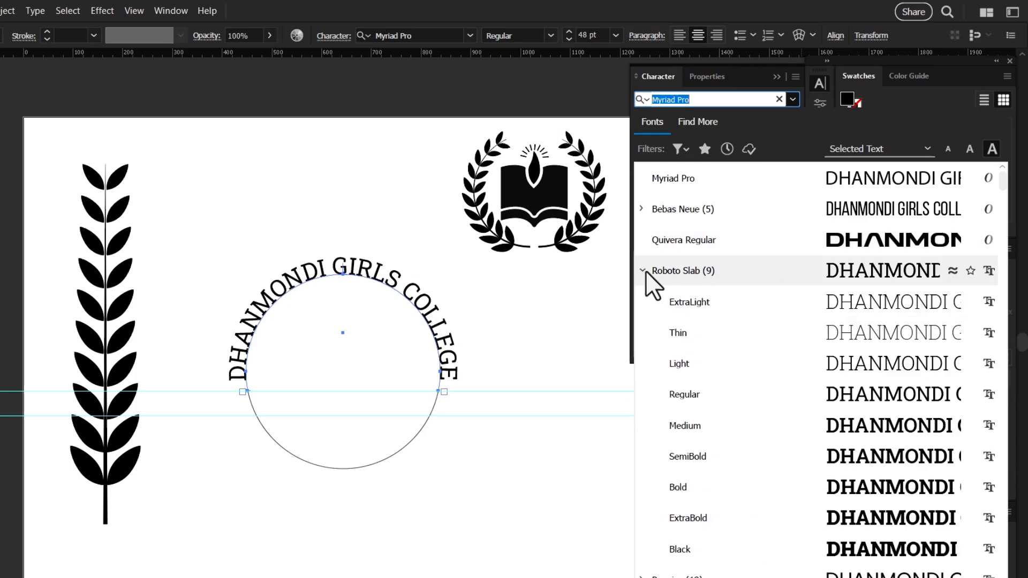
left_click(689, 496)
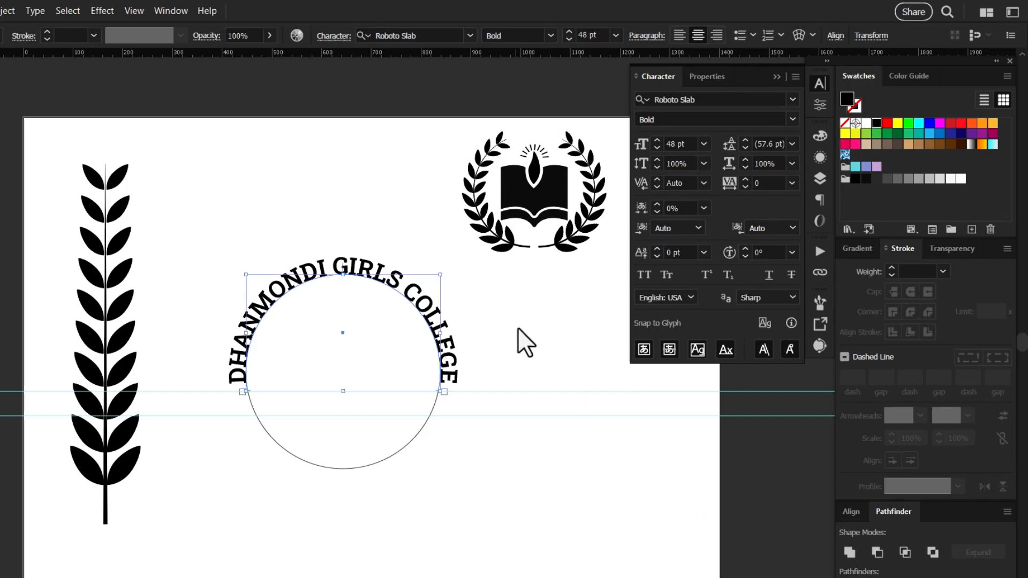
left_click(532, 360)
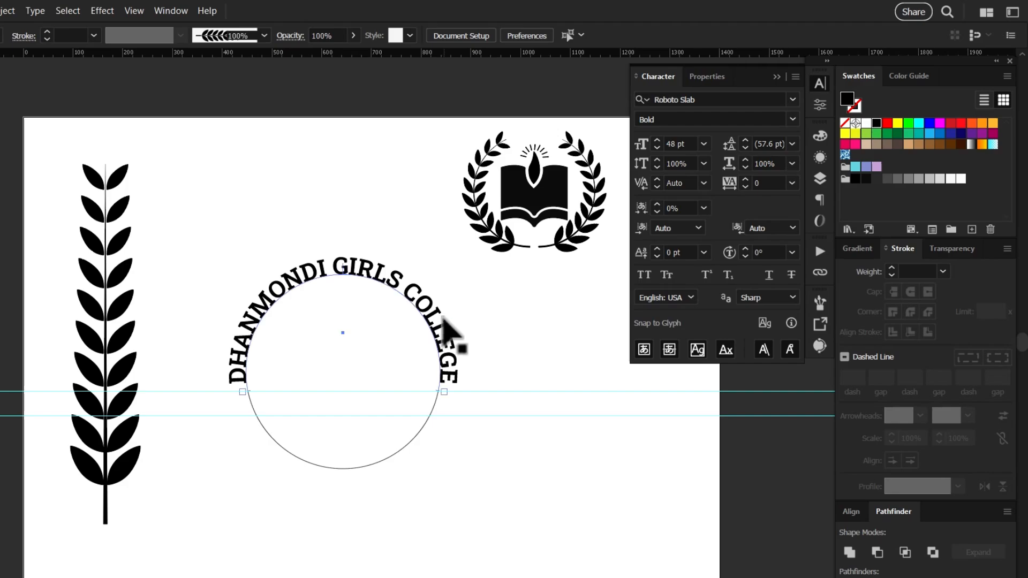
Set the college name's Type on a Path option Align to Path to Center, previewing and applying it.
left_click(453, 335)
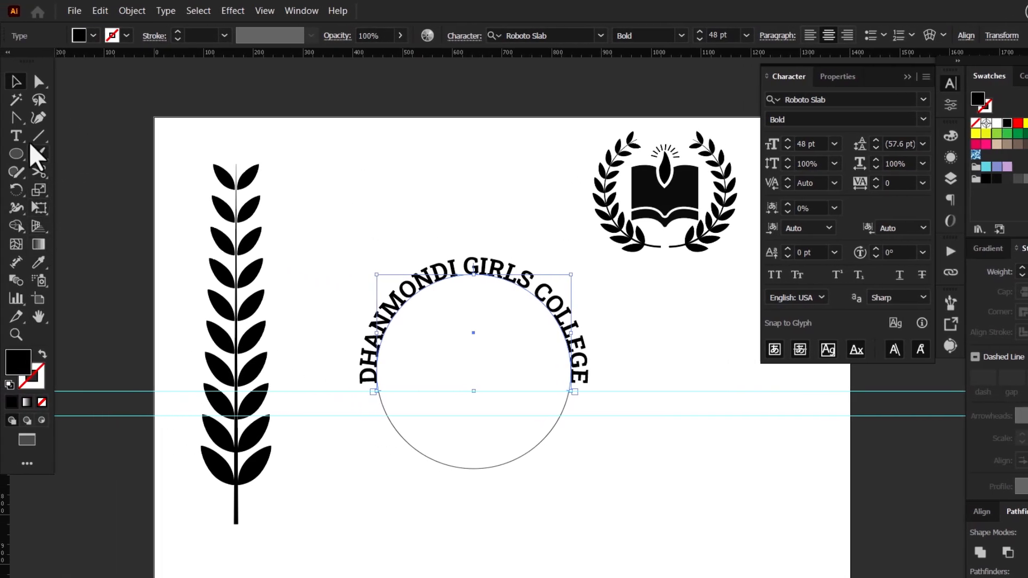
double_click(15, 136)
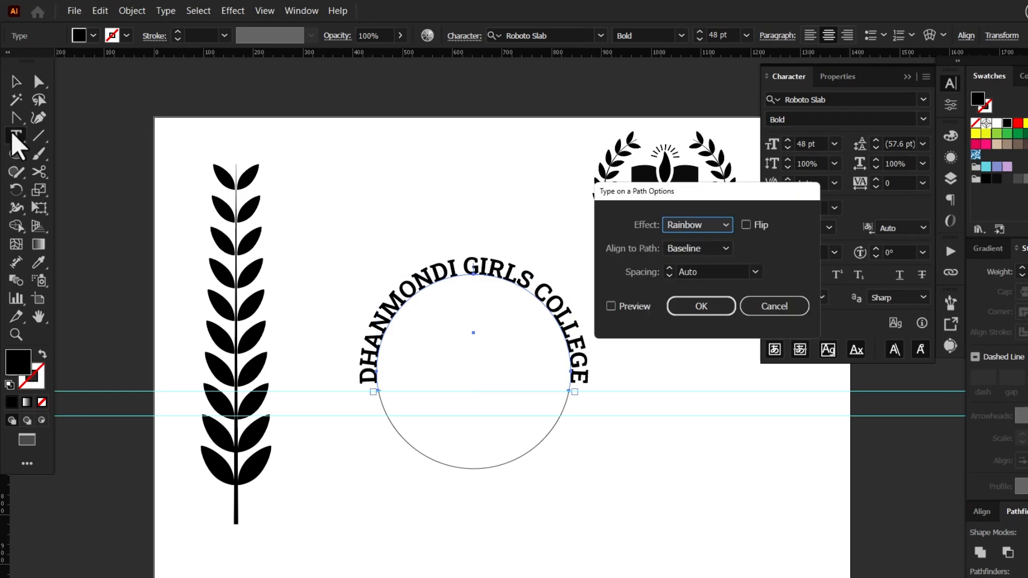
left_click(708, 241)
left_click(701, 299)
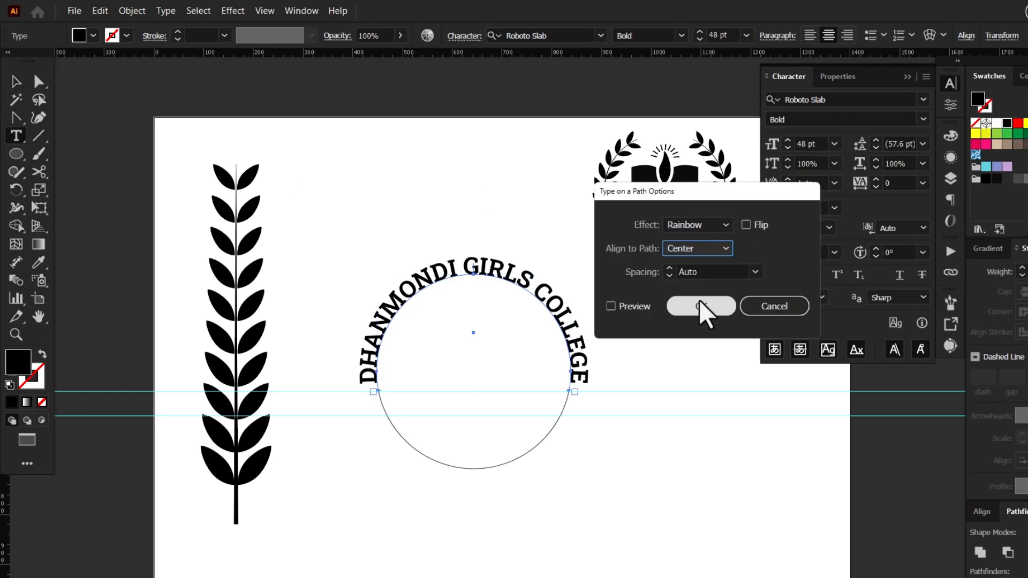
left_click(612, 306)
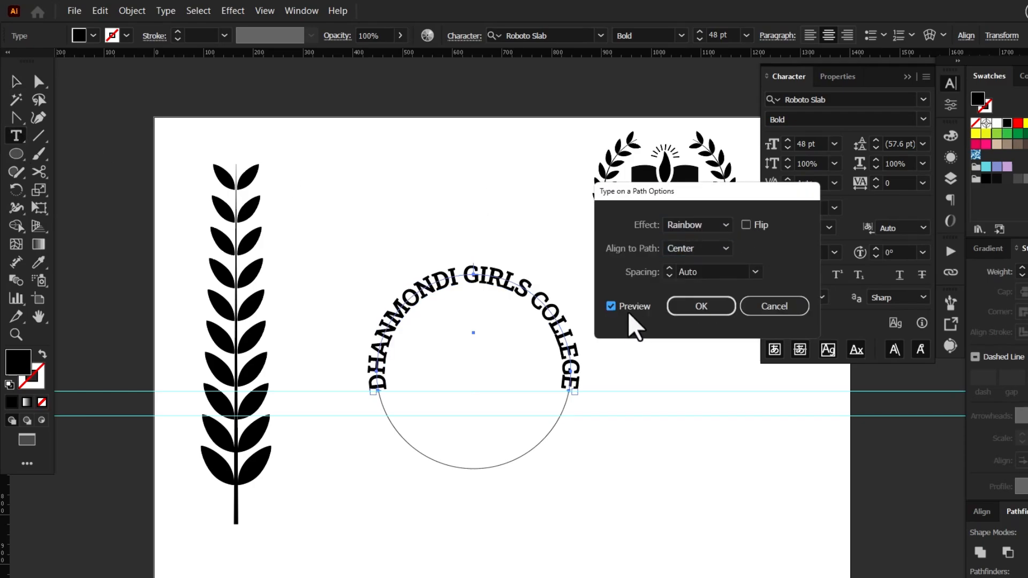
left_click(694, 310)
left_click(16, 81)
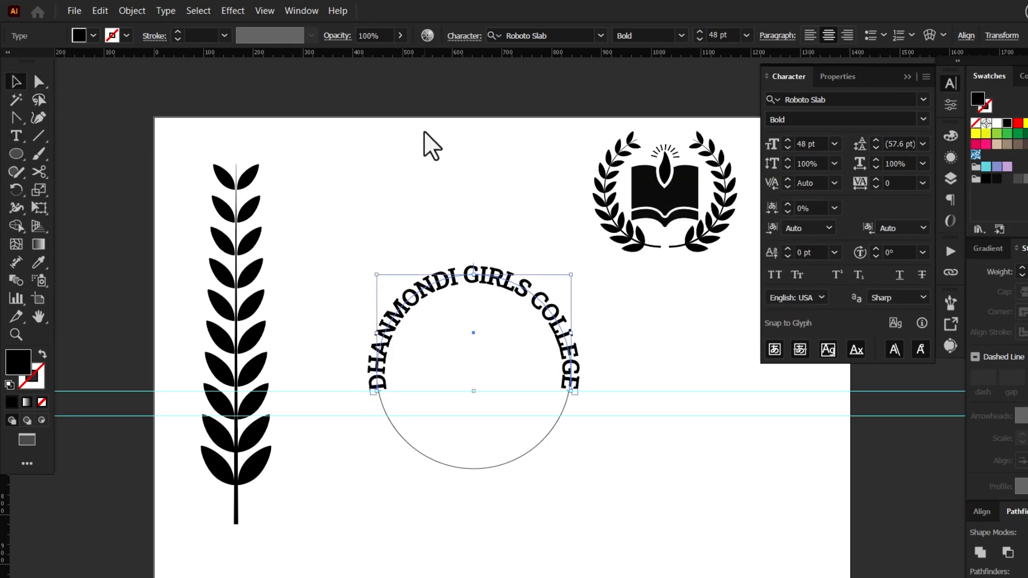
left_click(429, 143)
Place placeholder type along the bottom arc of the cut circle, below the lower guide.
left_click(21, 134)
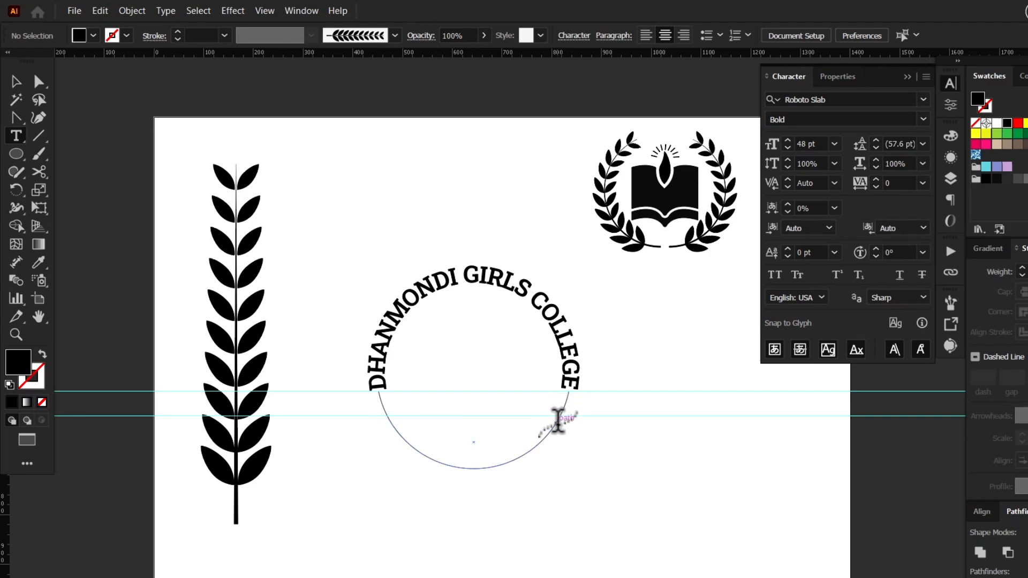
left_click(558, 418)
left_click(20, 80)
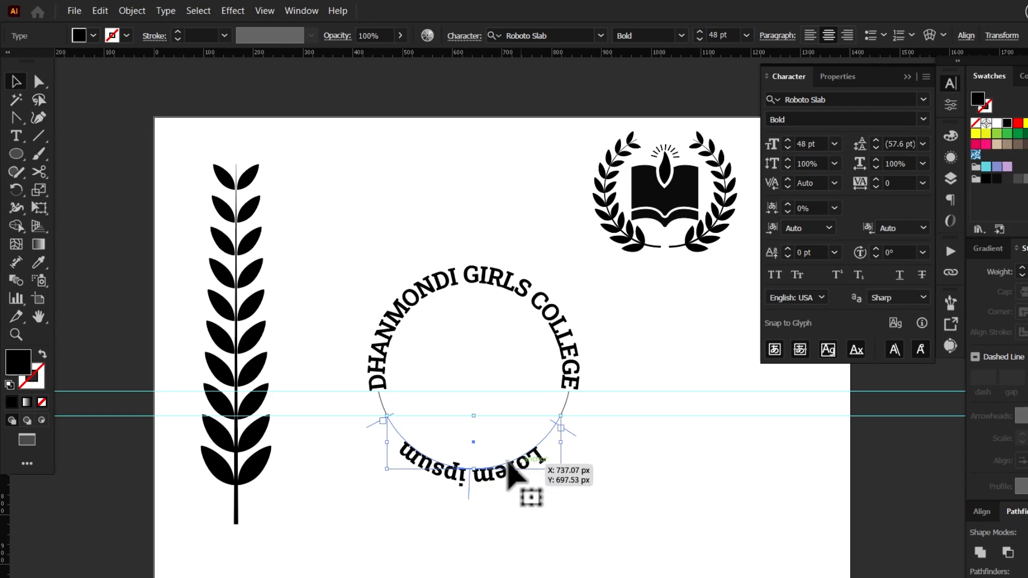
Flip the placeholder type on the lower arc and set its Align to Path to Center, previewing and applying the path options.
double_click(16, 135)
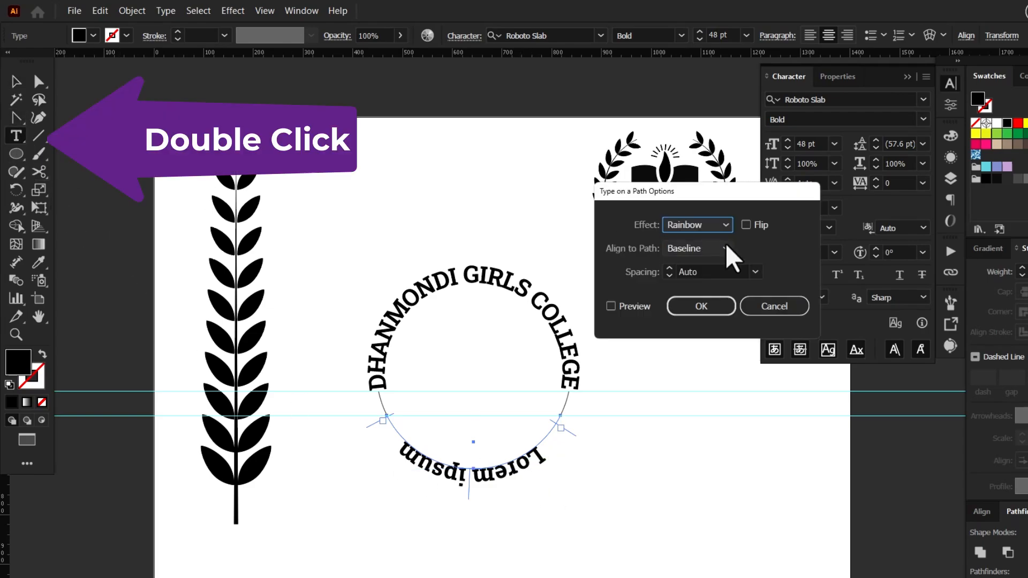
left_click(632, 308)
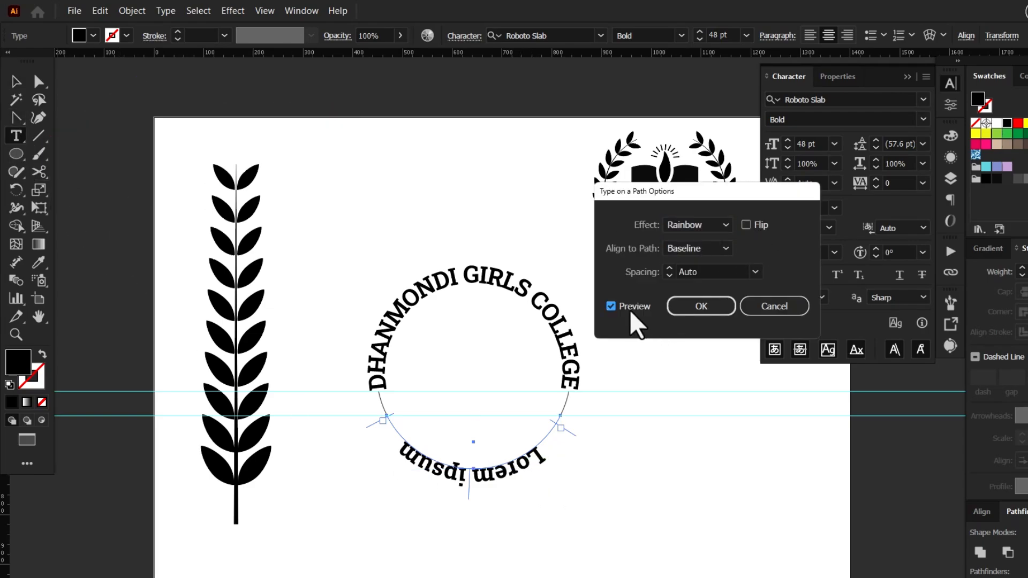
left_click(756, 225)
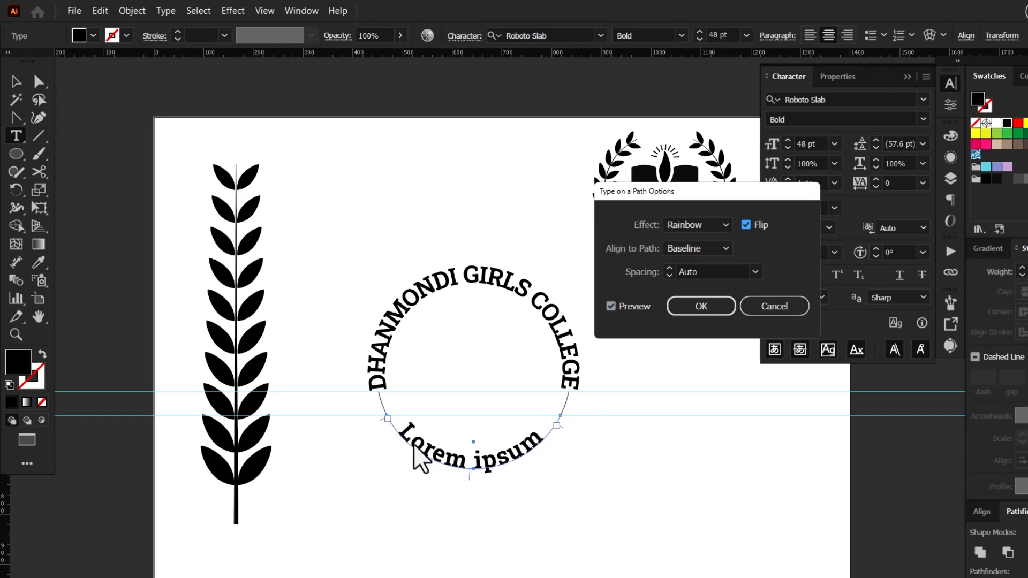
left_click(697, 248)
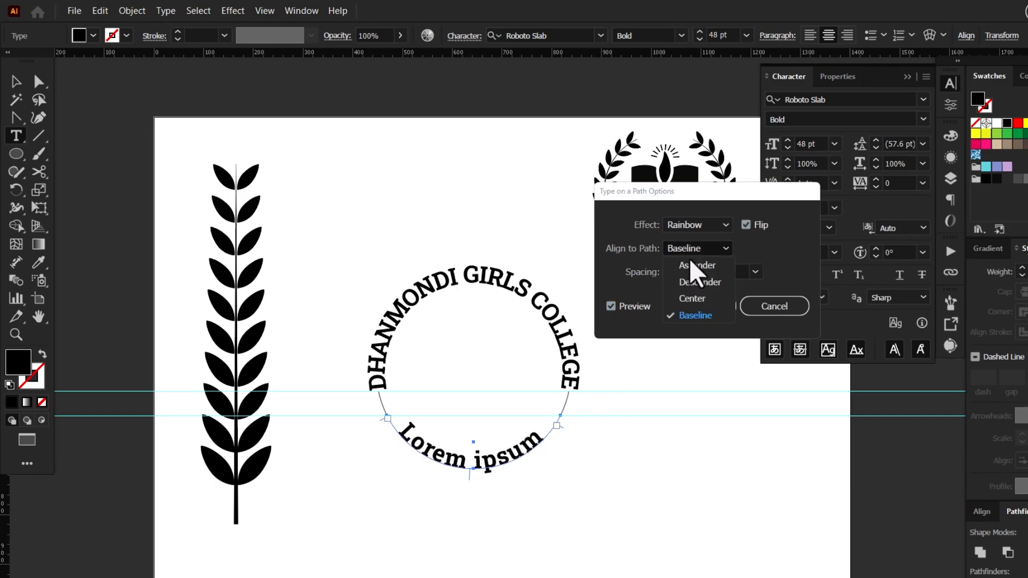
left_click(692, 296)
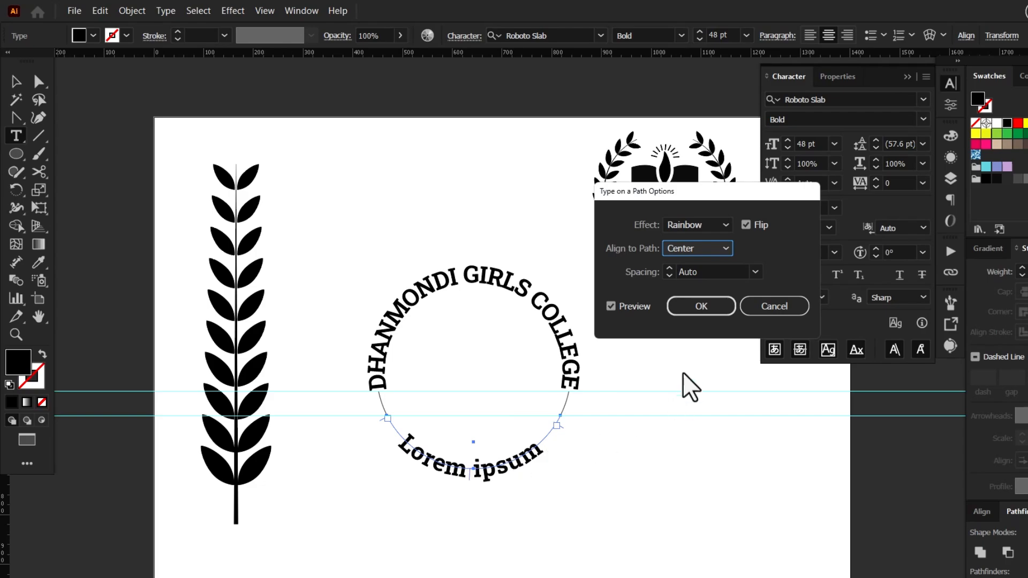
left_click(702, 308)
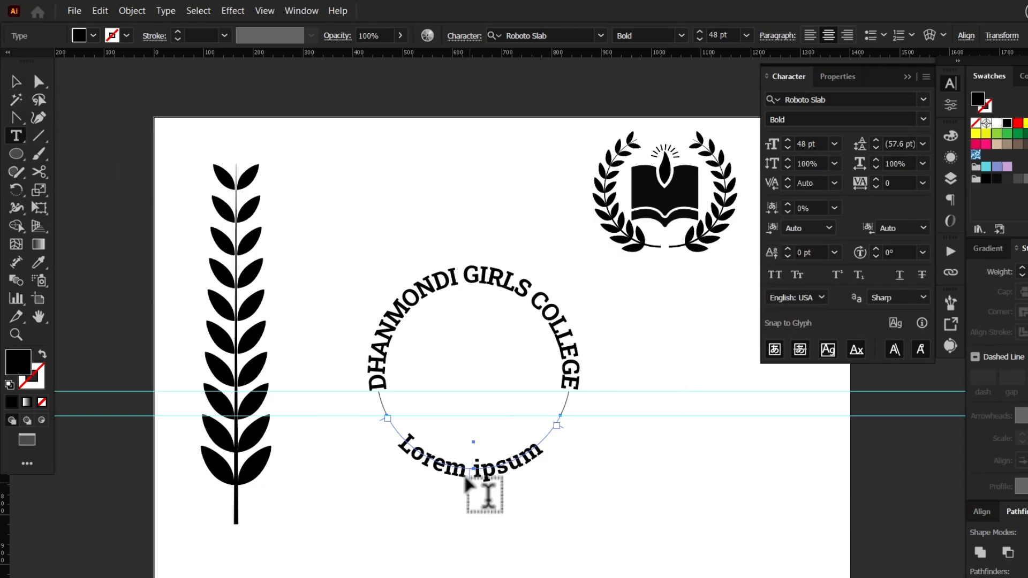
Replace the placeholder text on the lower arc with "DHANMONDI, DHAKA".
left_click_drag(407, 453, 592, 460)
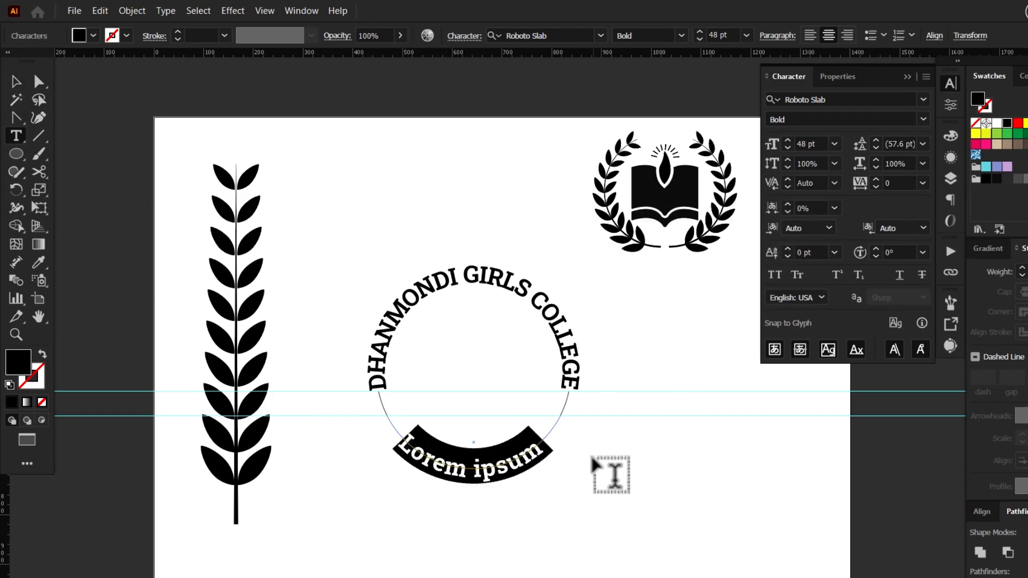
type("DHANMOD")
key("BackSpace")
type("NDI,")
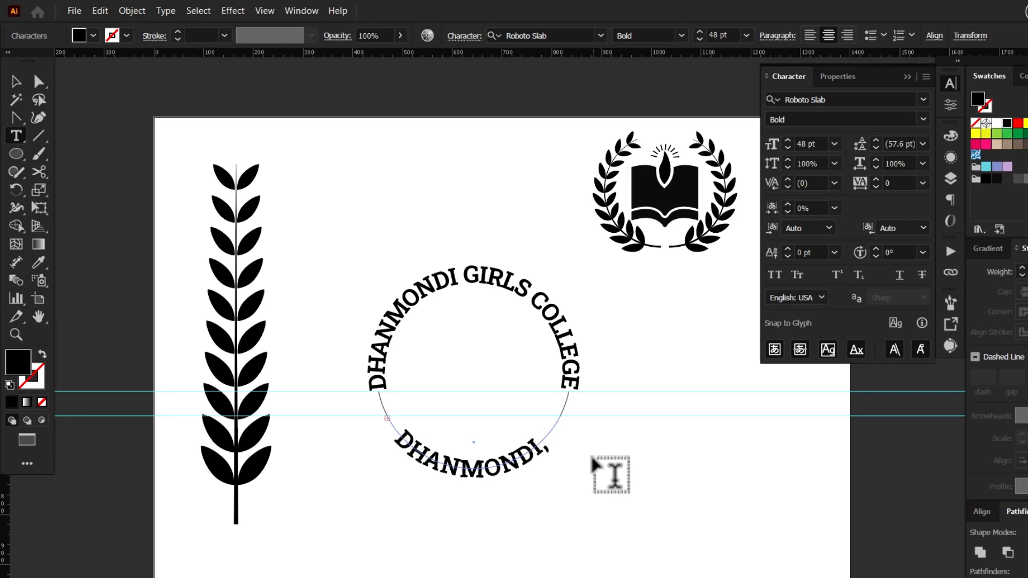
Reduce the lower arc text's font size to 36 pt.
left_click(15, 81)
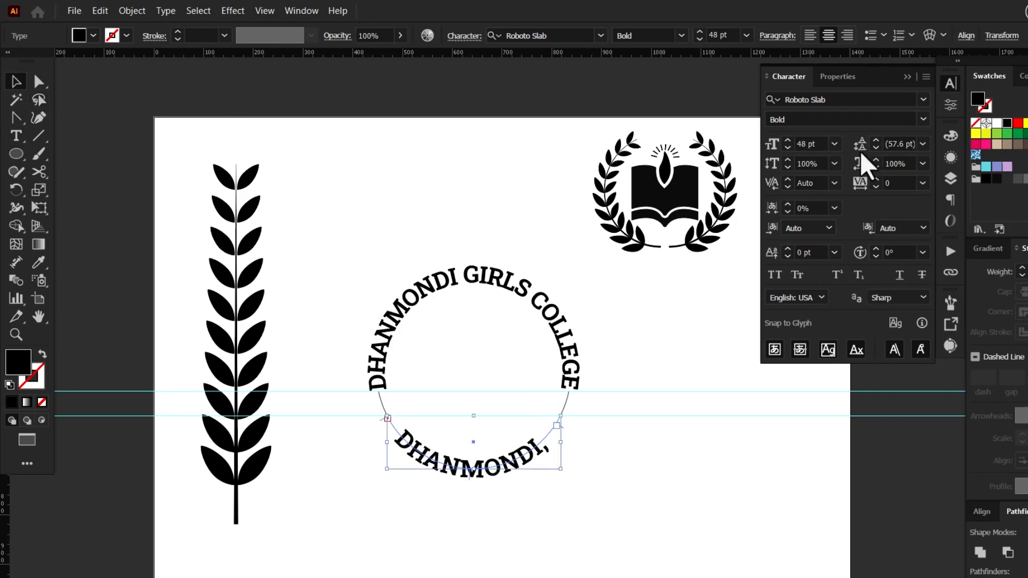
left_click(809, 143)
key("Down")
key("Down")
key("Down")
key("Down")
key("Down")
key("Down")
key("Down")
key("Down")
key("Down")
key("Down")
key("Down")
key("Down")
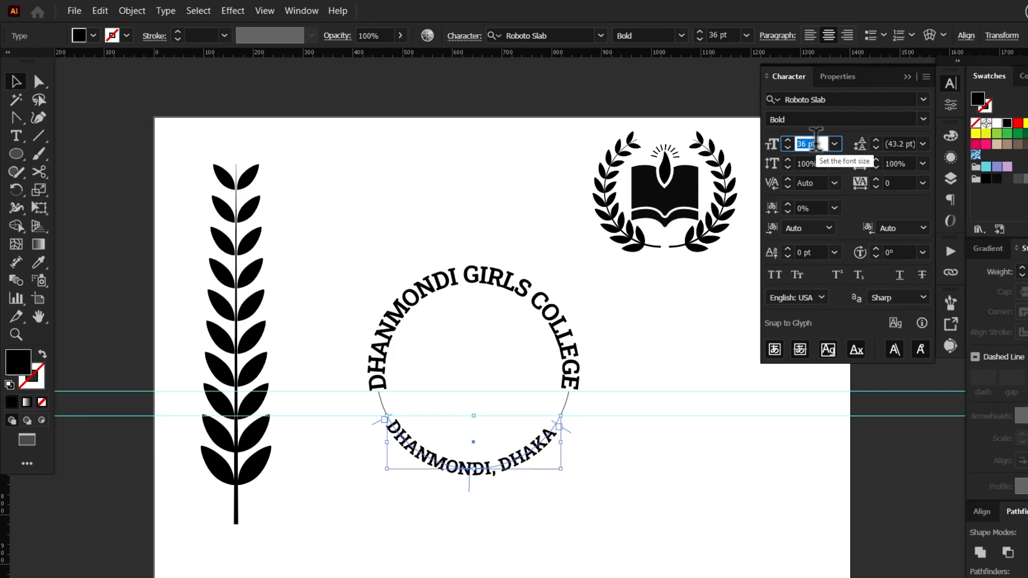
left_click(655, 475)
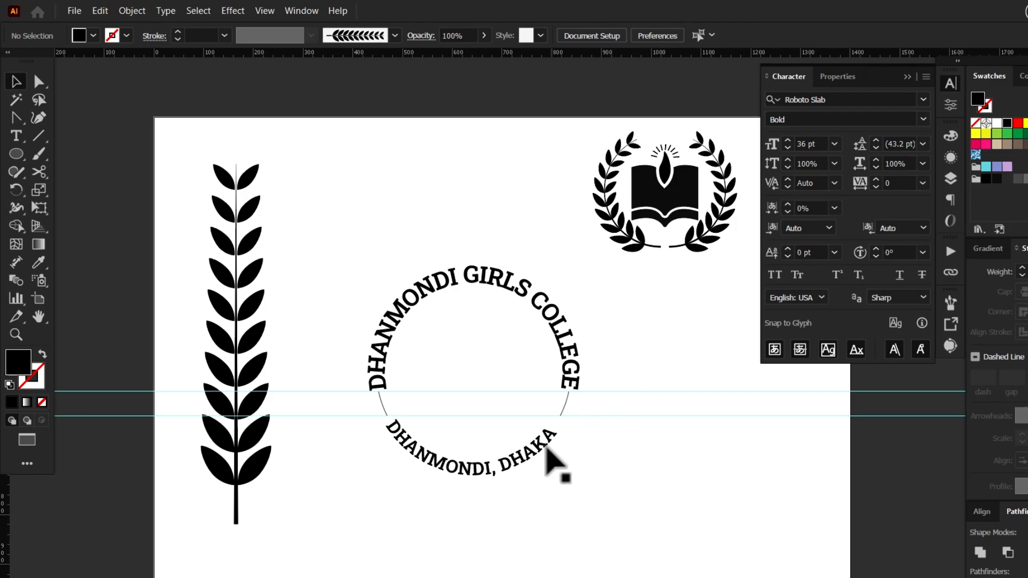
Shift the lower text slightly along its arc so it sits evenly beneath the college name.
left_click(547, 449)
left_click_drag(568, 433, 581, 425)
left_click(650, 467)
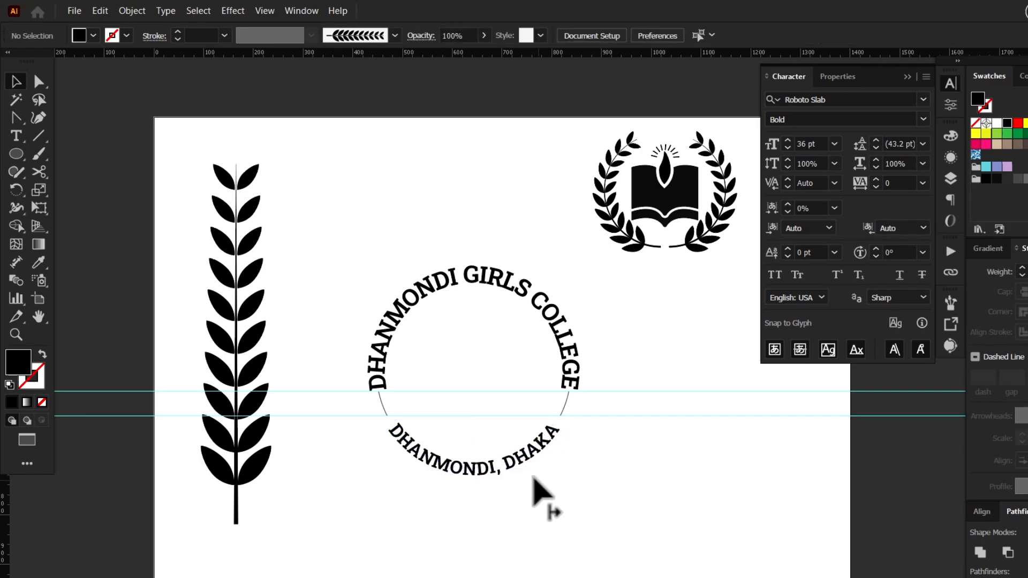
Delete the two leftover circle segments between the guides on both sides of the ring.
left_click(564, 402)
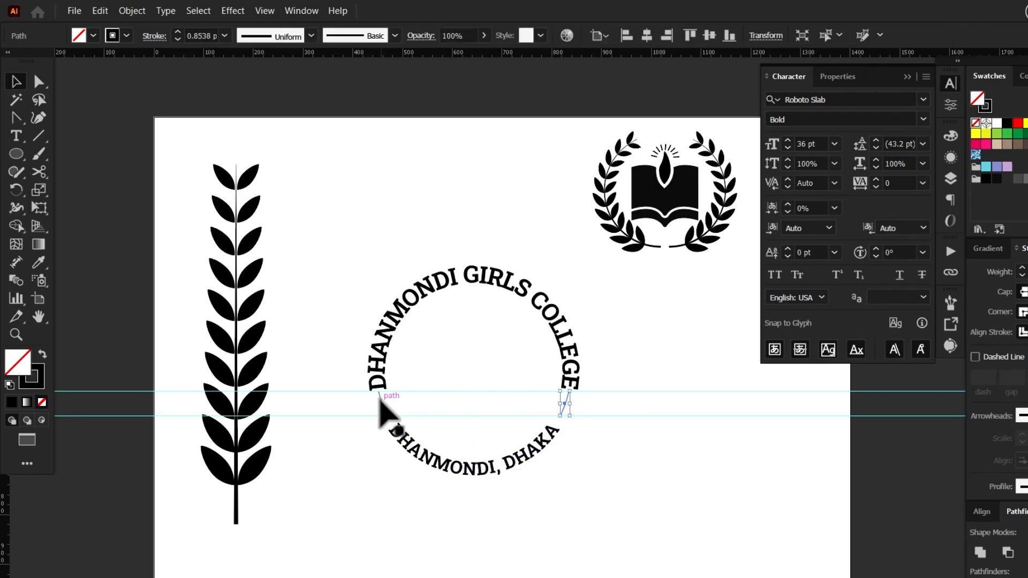
left_click(380, 401, "shift")
left_click(101, 11)
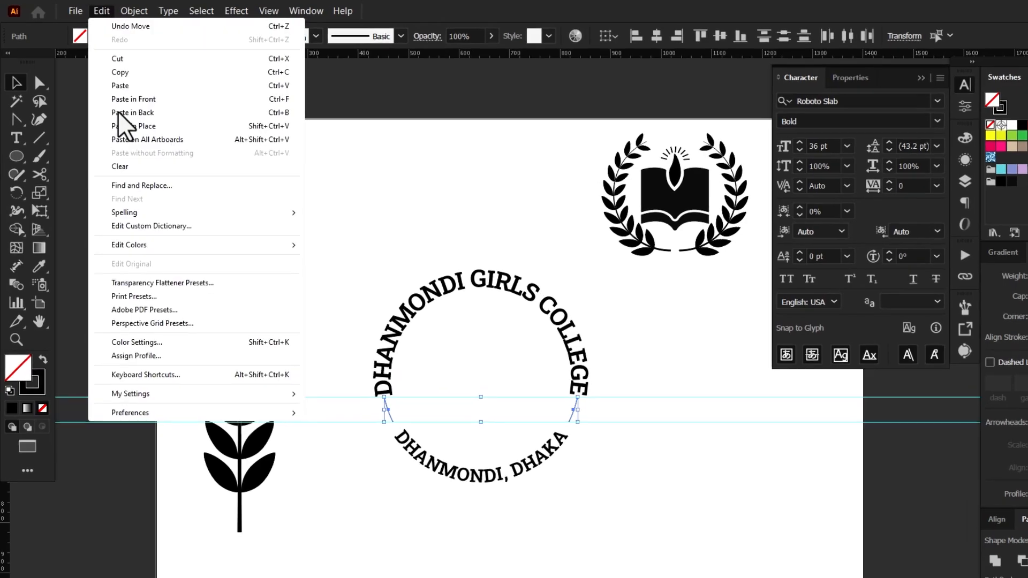
left_click(115, 174)
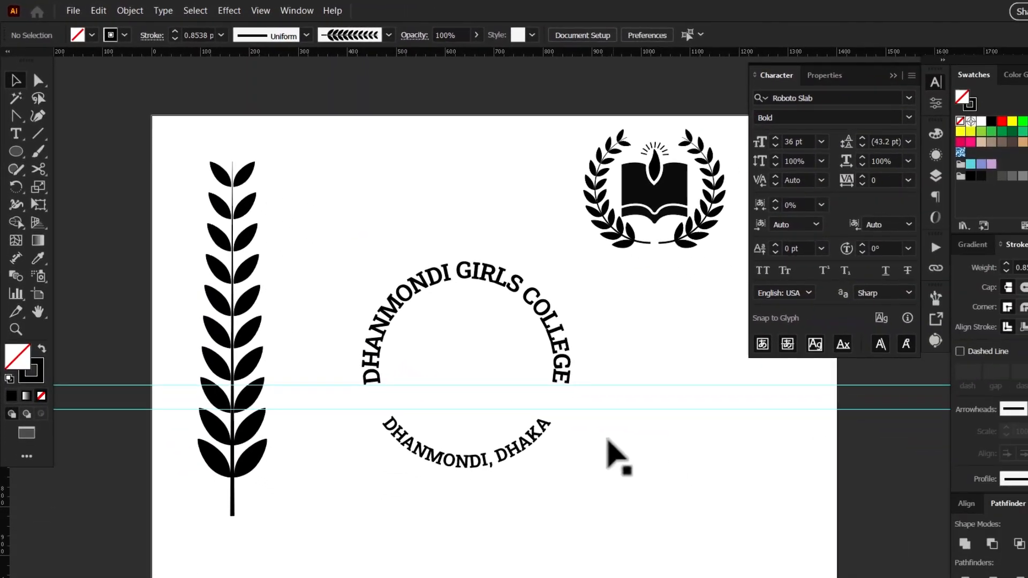
Draw a small five-pointed star beside the text ring and give it a black fill with no stroke.
left_click_drag(20, 159, 67, 223)
left_click_drag(649, 356, 649, 342)
left_click(970, 104)
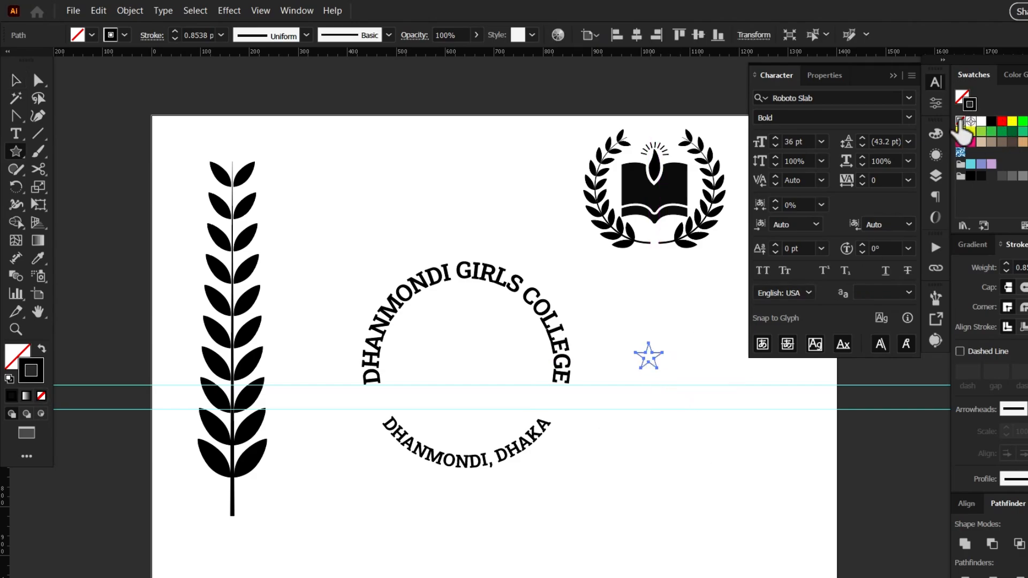
left_click(961, 121)
left_click(991, 122)
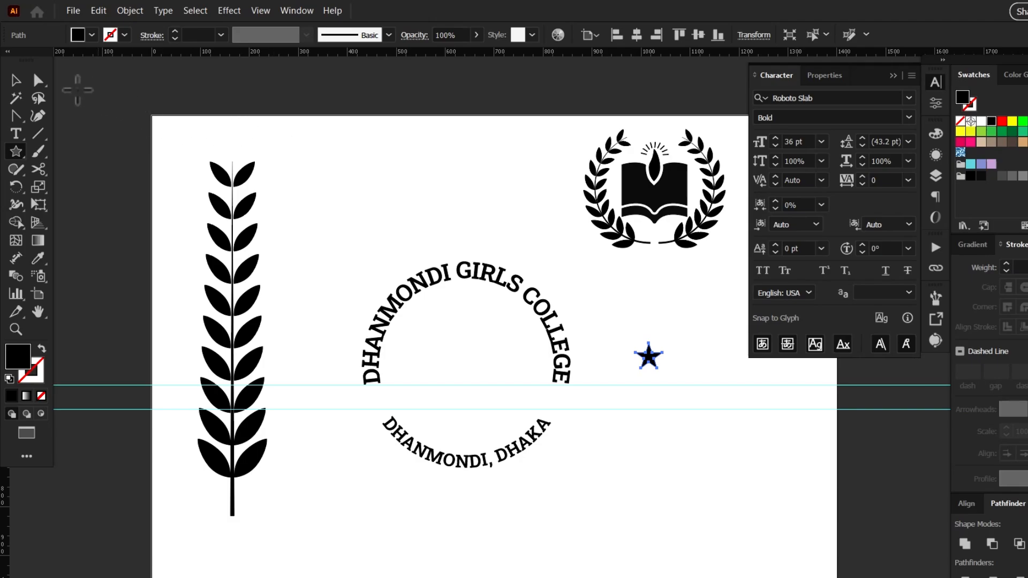
Position the star in the ring's left gap, between the start of the college name and the lower text.
left_click(21, 86)
left_click(562, 252)
left_click_drag(647, 358, 377, 401)
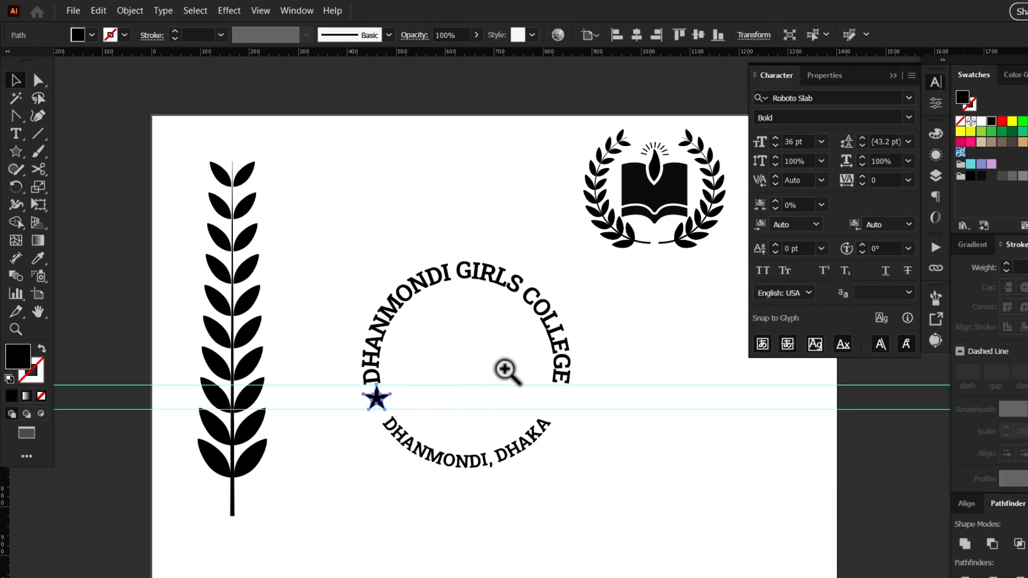
left_click(506, 370, "ctrl")
left_click_drag(532, 375, 489, 378)
left_click_drag(360, 386, 332, 392)
left_click(425, 316)
left_click(479, 295)
left_click(352, 415)
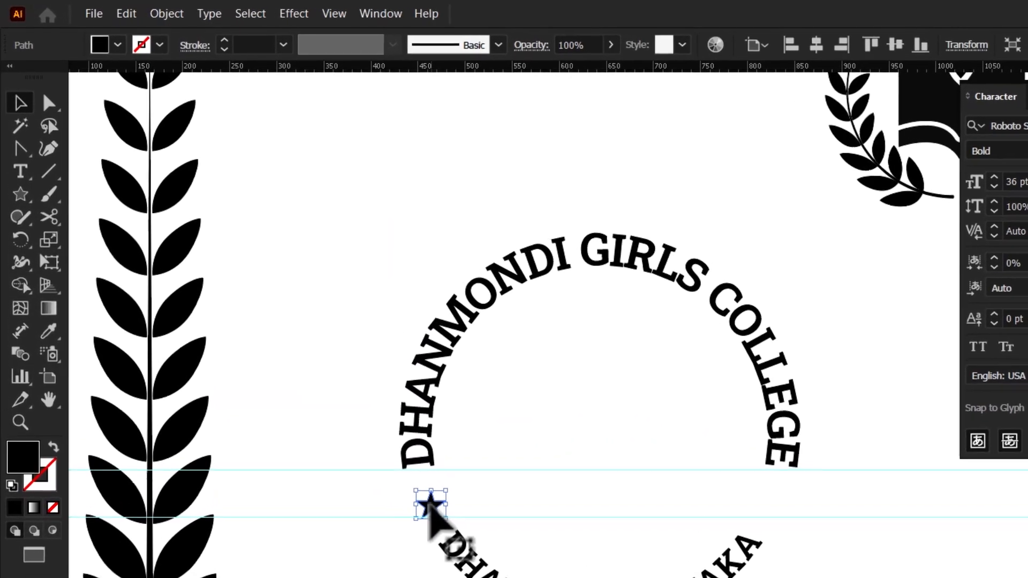
Duplicate the star in front and place the copy level with it in the ring's right gap.
right_click(353, 415)
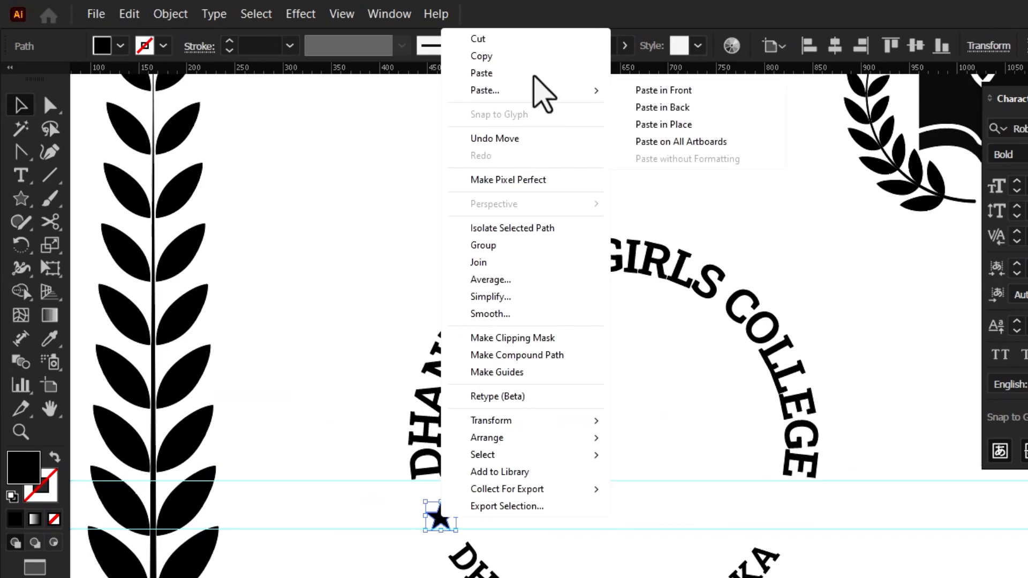
left_click(500, 56)
right_click(452, 514)
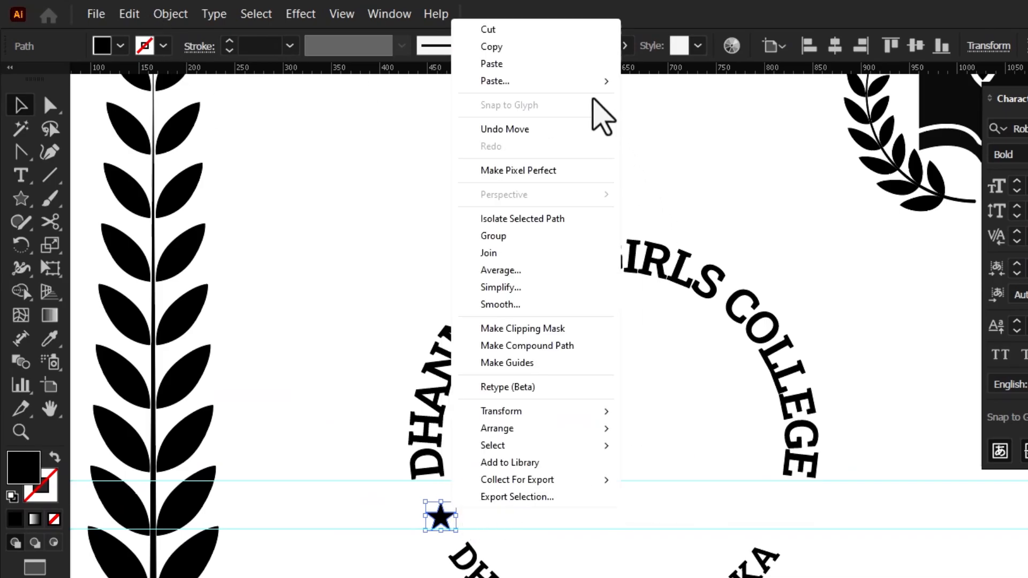
mouse_move(578, 81)
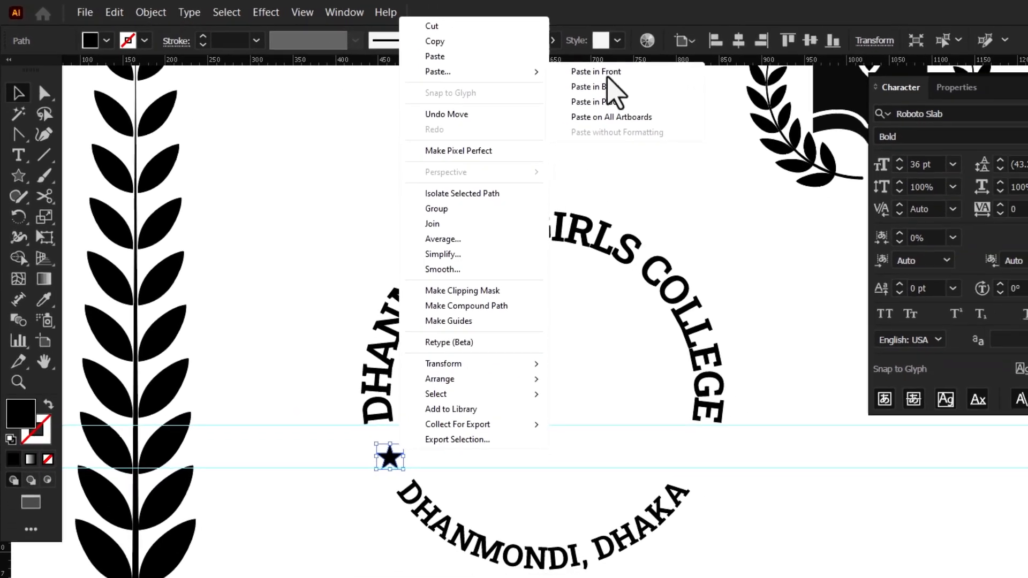
left_click(609, 77)
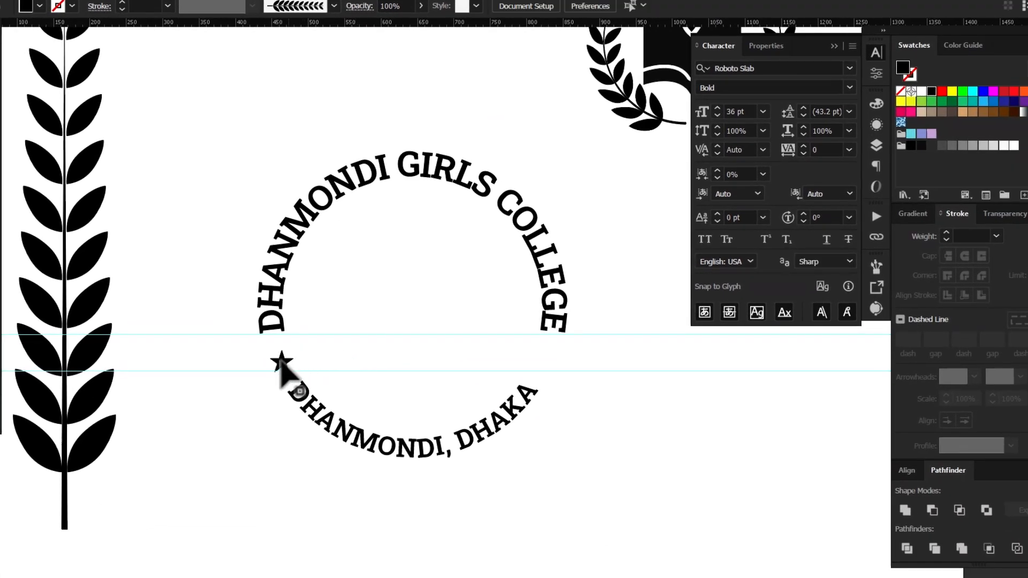
left_click_drag(282, 364, 539, 370)
left_click(647, 419)
Group the two curved texts and both stars.
scroll(657, 419, "up", 1)
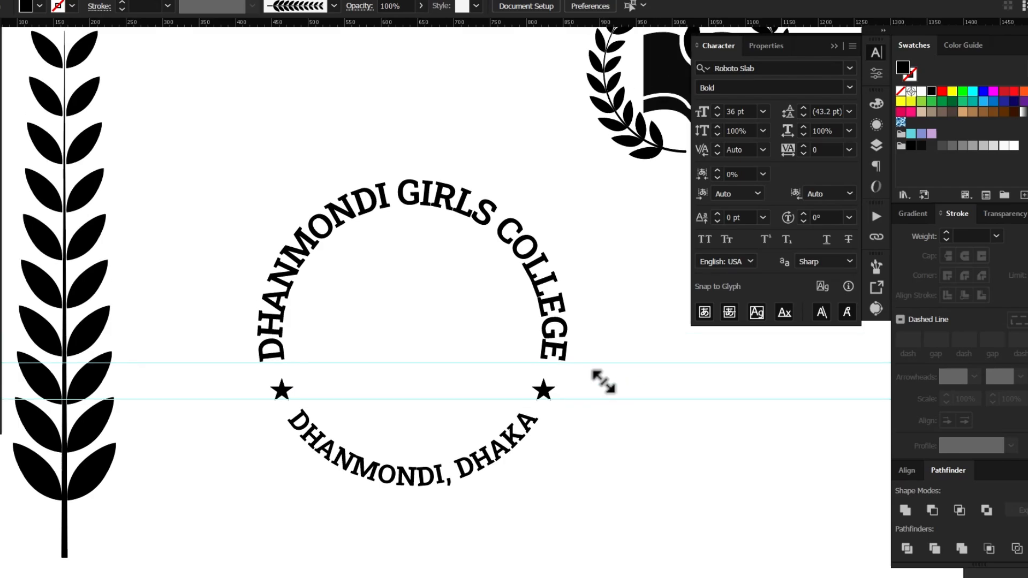
scroll(604, 384, "up", 2)
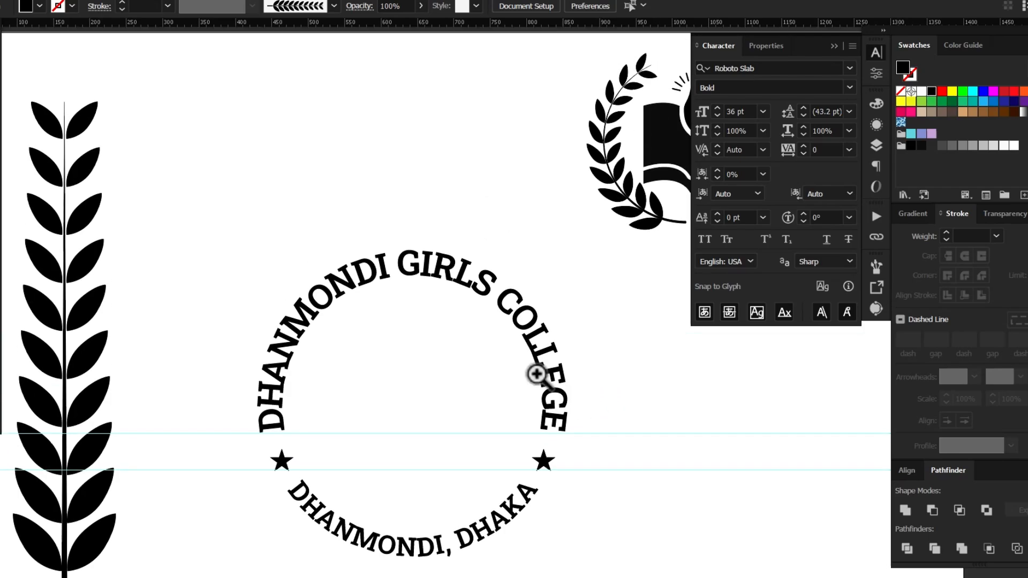
scroll(455, 316, "down", 2)
left_click_drag(284, 196, 532, 381)
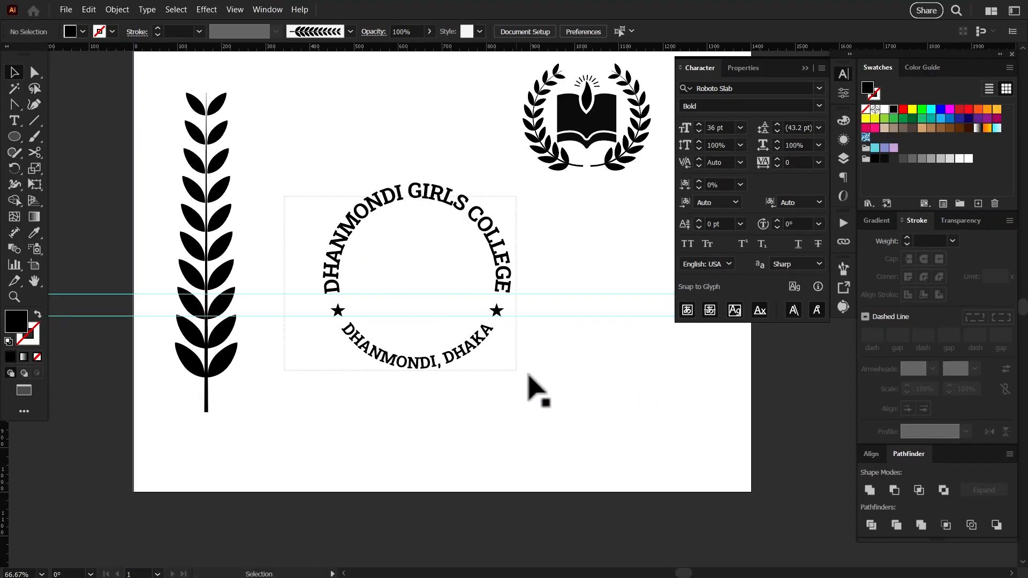
right_click(499, 242)
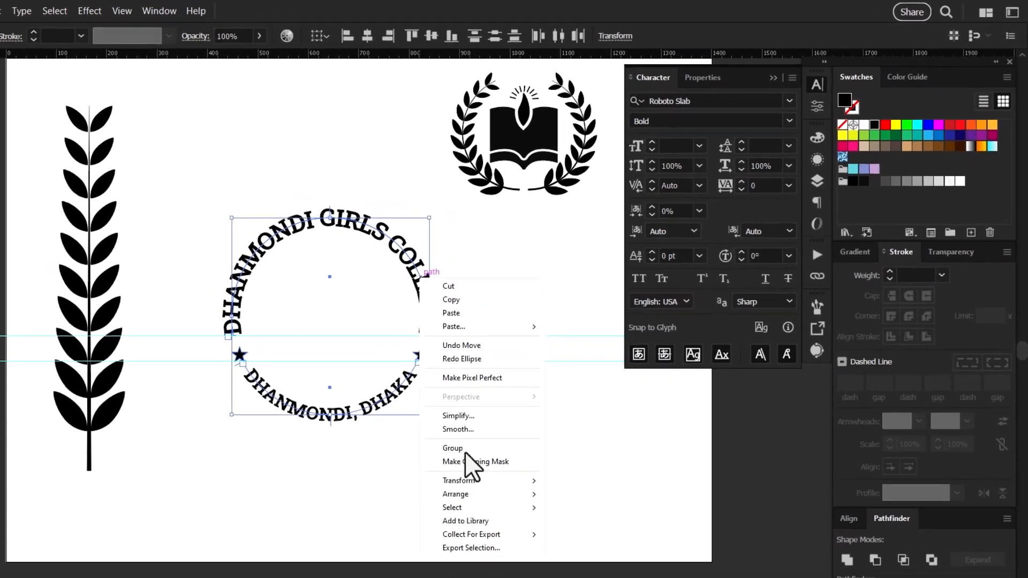
left_click(463, 451)
left_click(470, 403)
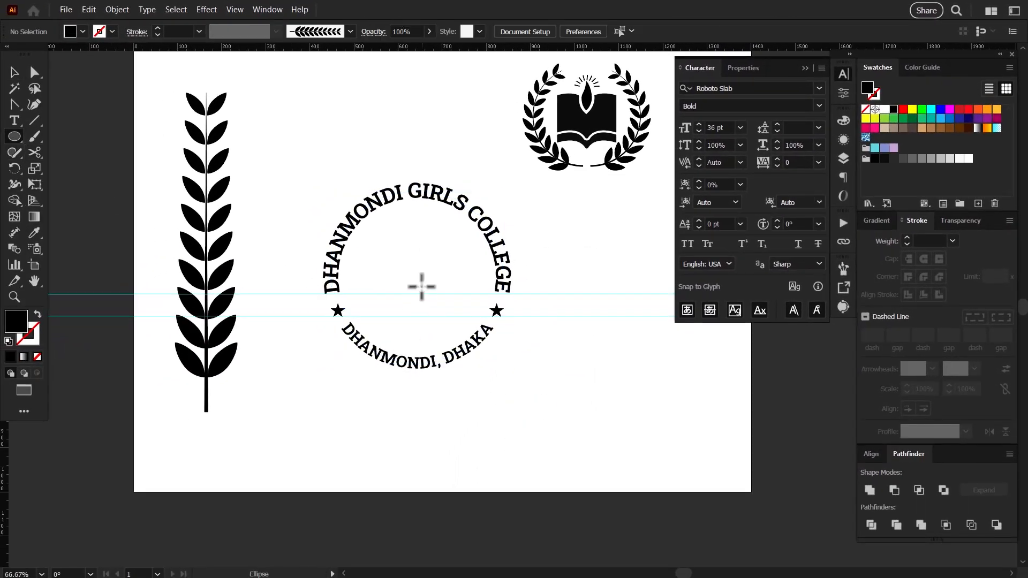
Draw a circle just inside the text ring with no fill and a 4 pt black stroke.
left_click_drag(417, 274, 488, 352)
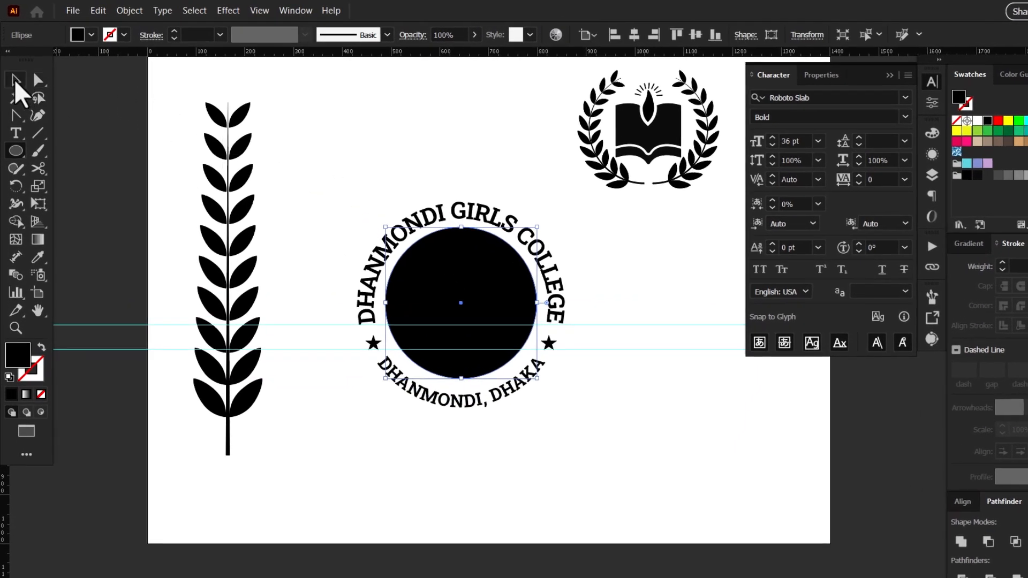
left_click(956, 120)
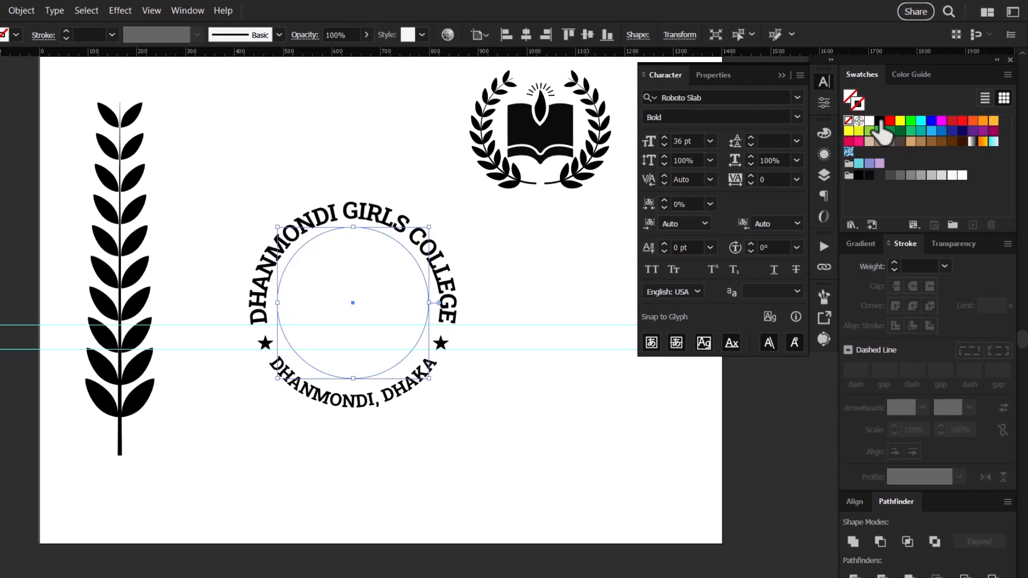
left_click(880, 123)
key("Up")
key("Up")
key("Up")
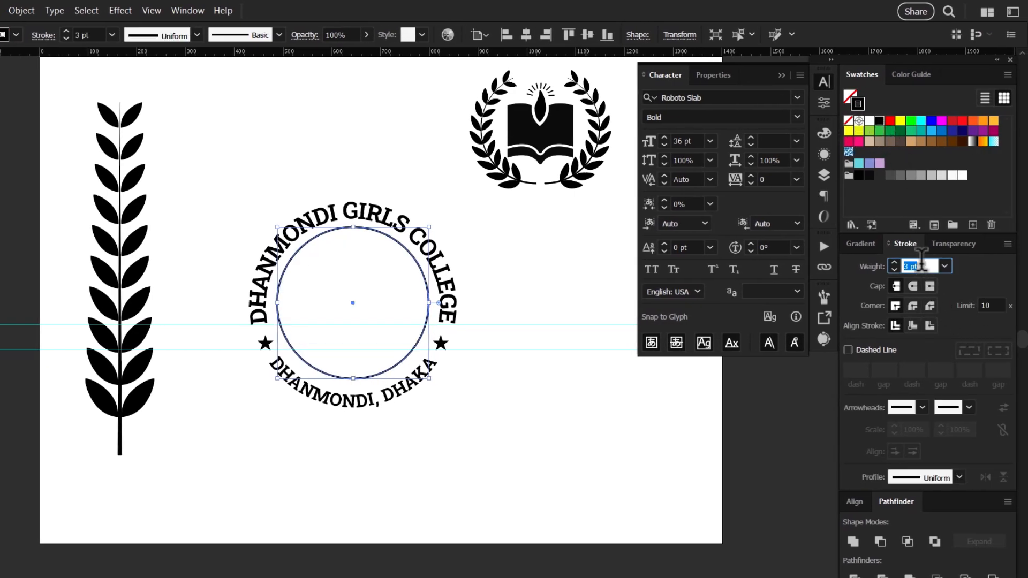
left_click(504, 334)
Center the inner circle and the text ring on each other, horizontally and vertically.
left_click_drag(401, 181, 235, 402)
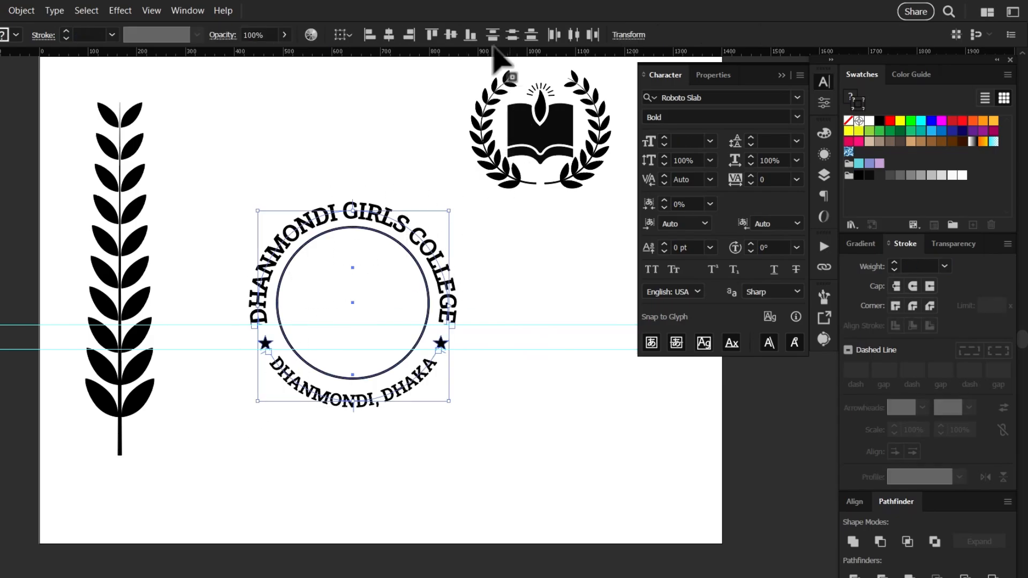
left_click(389, 35)
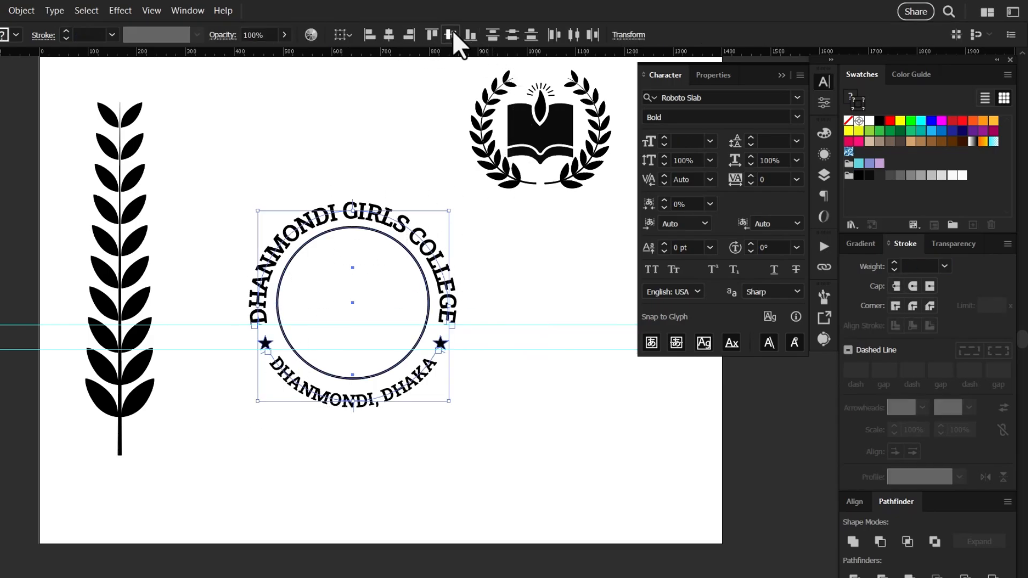
left_click(452, 36)
Duplicate the inner circle in front and enlarge the copy from its center to outline the outside of the text ring.
left_click(429, 299)
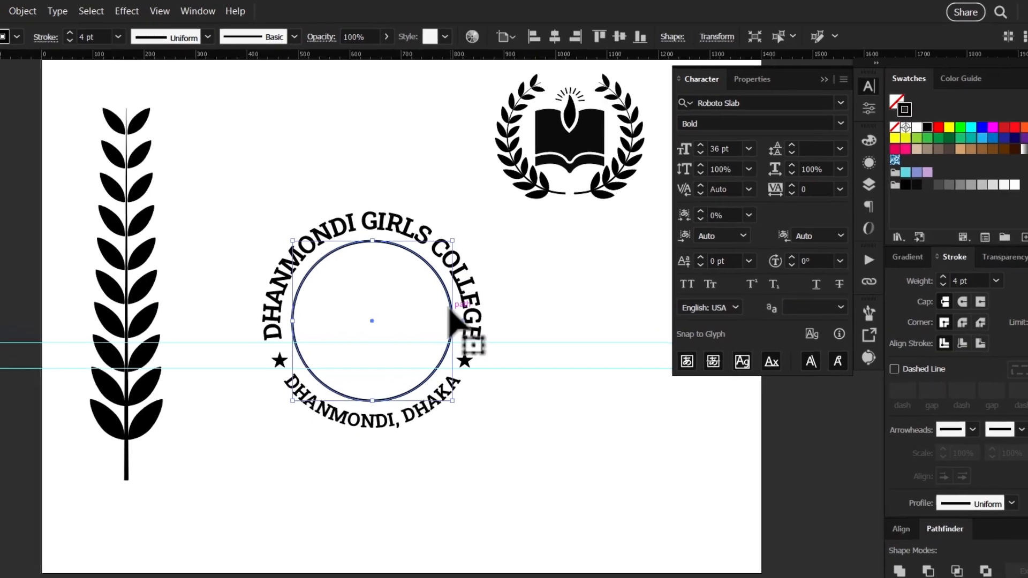
right_click(428, 304)
key("Escape")
right_click(459, 311)
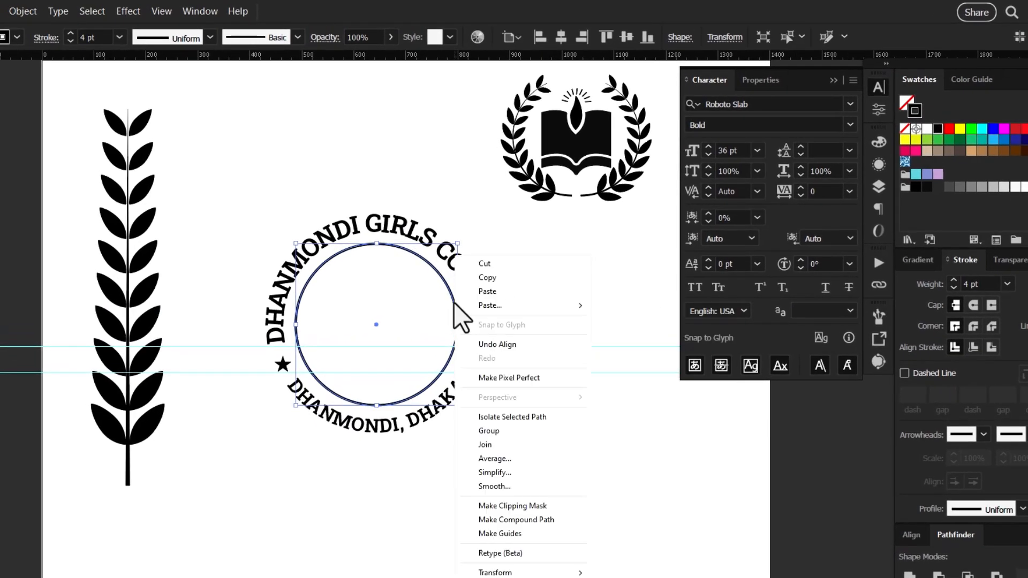
mouse_move(530, 307)
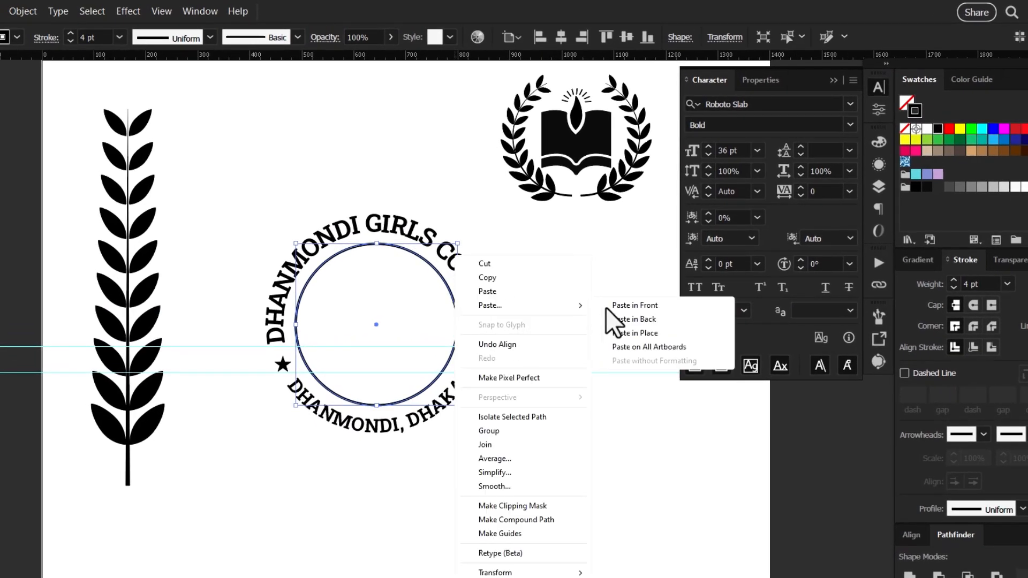
left_click(647, 309)
mouse_move(457, 325)
left_mouse_down()
mouse_move(475, 337)
mouse_move(459, 328)
mouse_move(508, 336)
left_mouse_up()
left_click(554, 319)
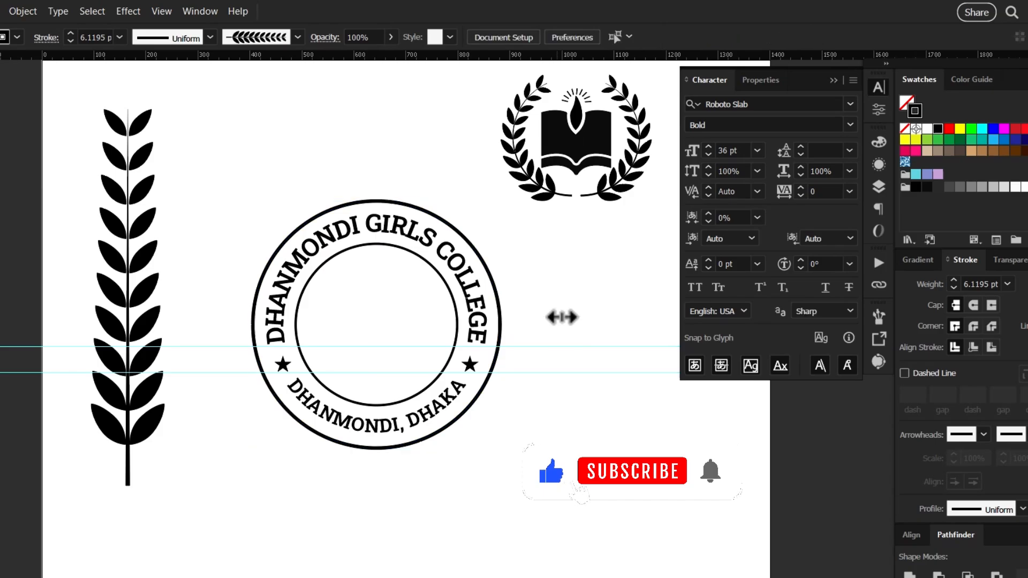
Move the whole laurel, book and flame emblem into the middle of the inner circle.
scroll(550, 262, "up", 2)
left_click_drag(451, 127, 650, 229)
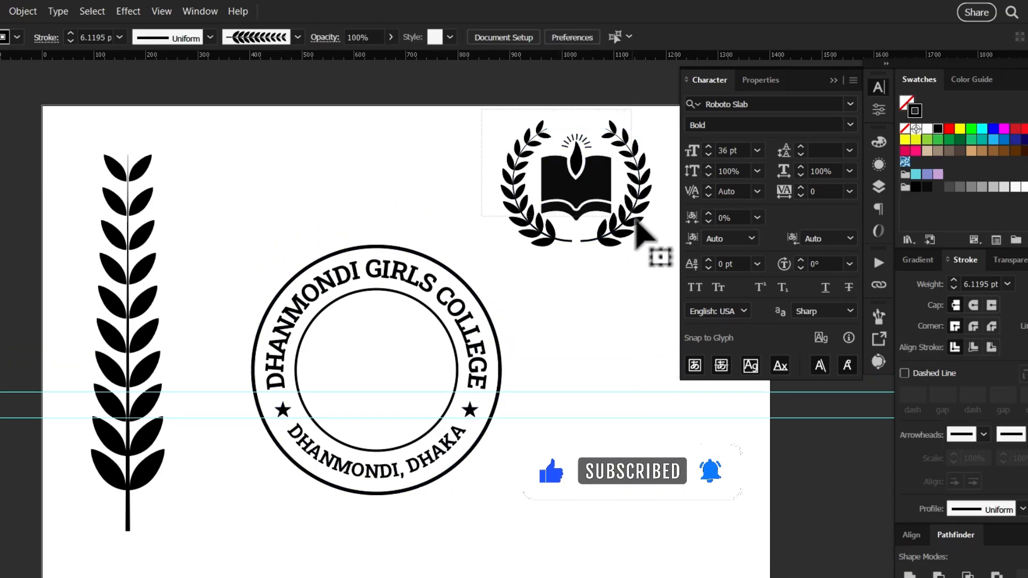
right_click(600, 178)
key("Escape")
left_click_drag(574, 181, 372, 354)
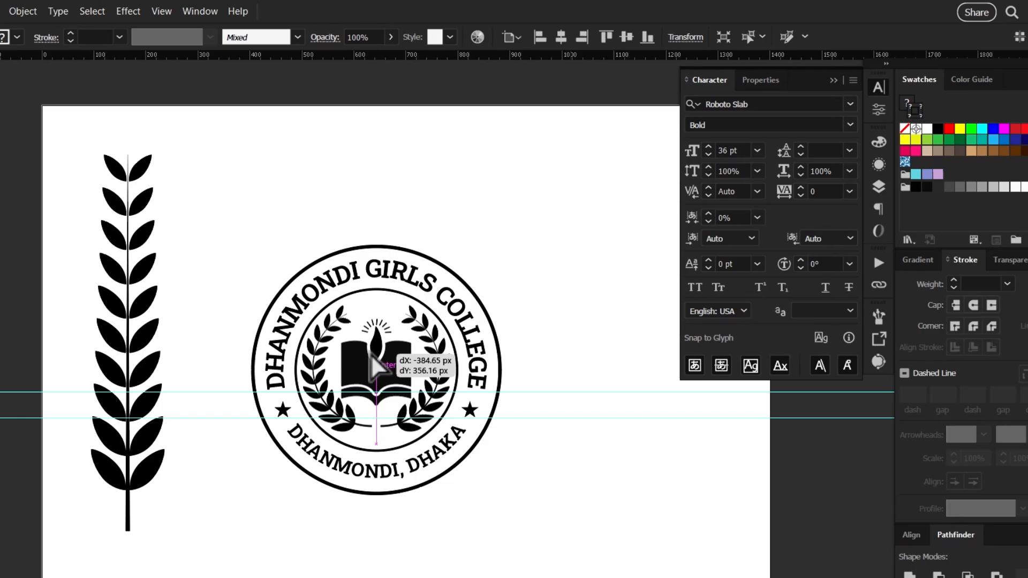
left_click_drag(372, 355, 373, 355)
left_click(592, 425)
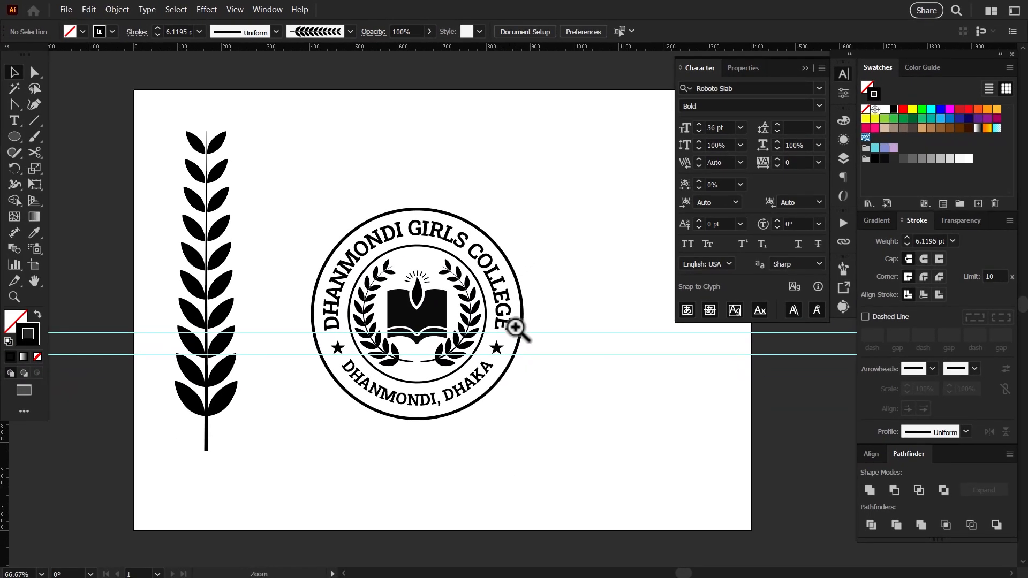
Add the text "ESTD- 1986" below the book, at the base of the laurel branches.
left_click(515, 327, "ctrl")
left_click(495, 327, "ctrl")
left_click_drag(423, 326, 443, 335)
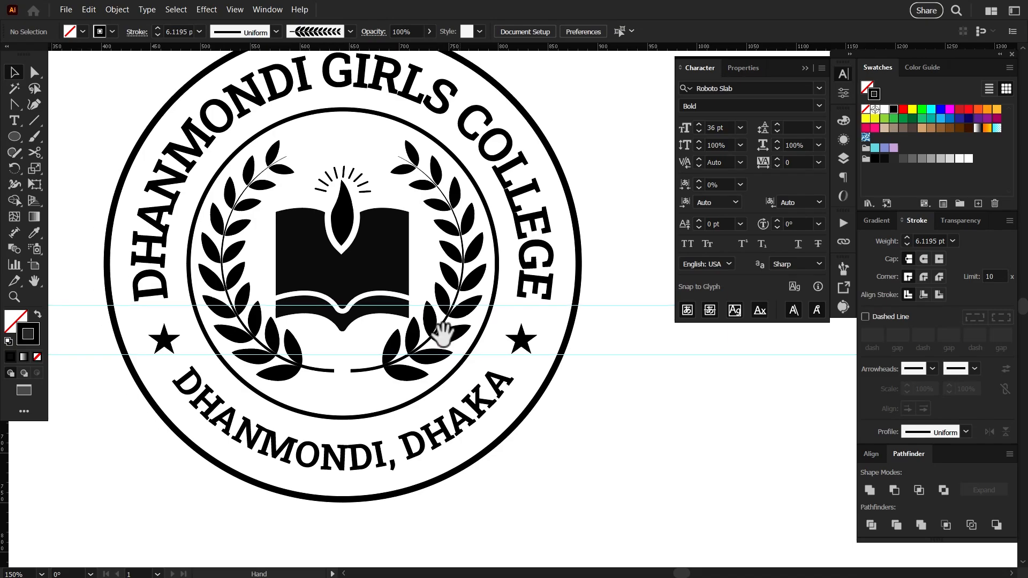
left_click(14, 121)
scroll(253, 367, "down", 2)
left_click(310, 327)
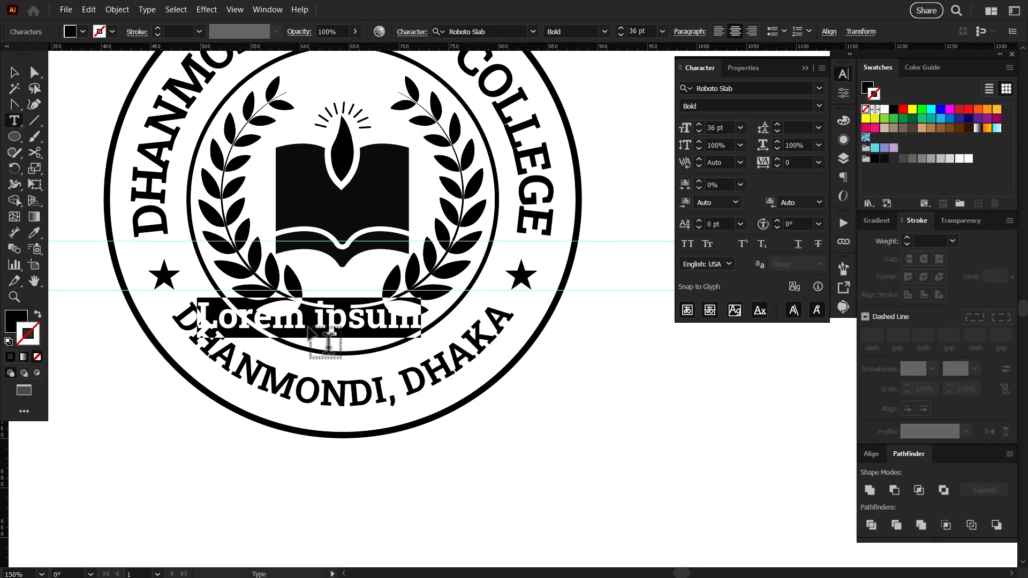
type("ESTD")
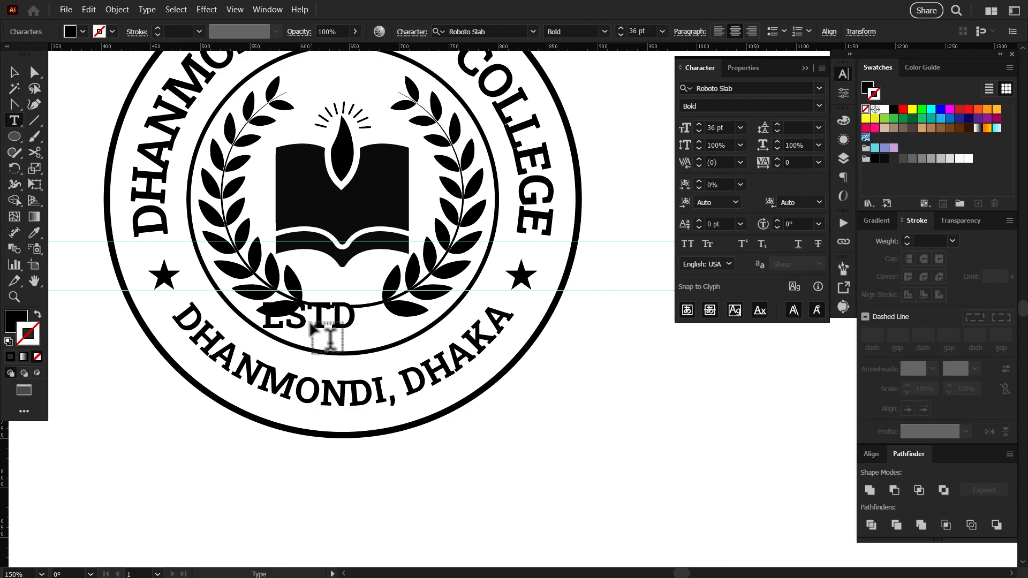
type("- 19")
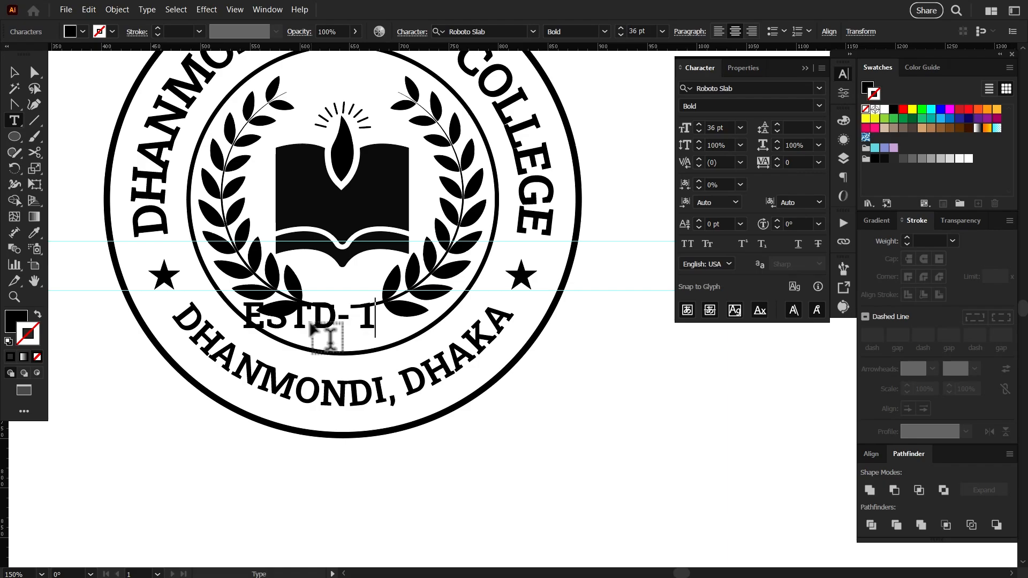
type("86")
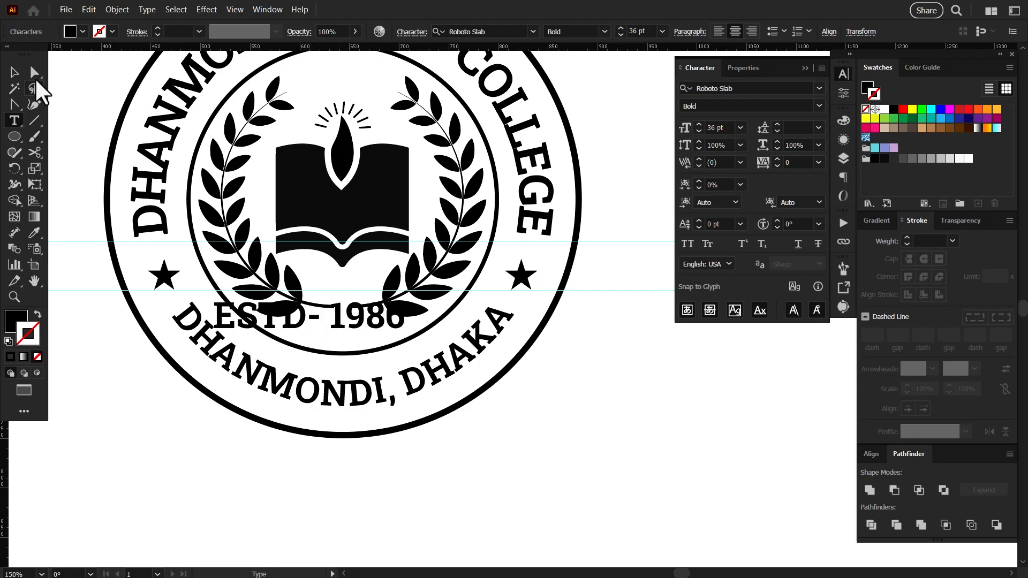
Scale the establishment-year text down to about 16.6 pt and center it between the laurel stems and the inner circle.
left_click(14, 72)
left_click_drag(214, 338, 361, 331)
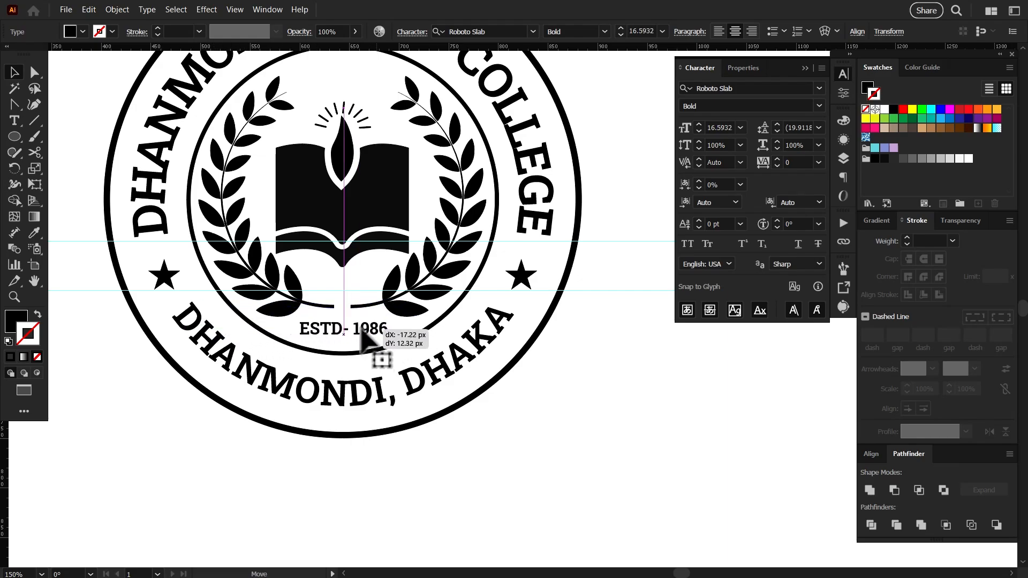